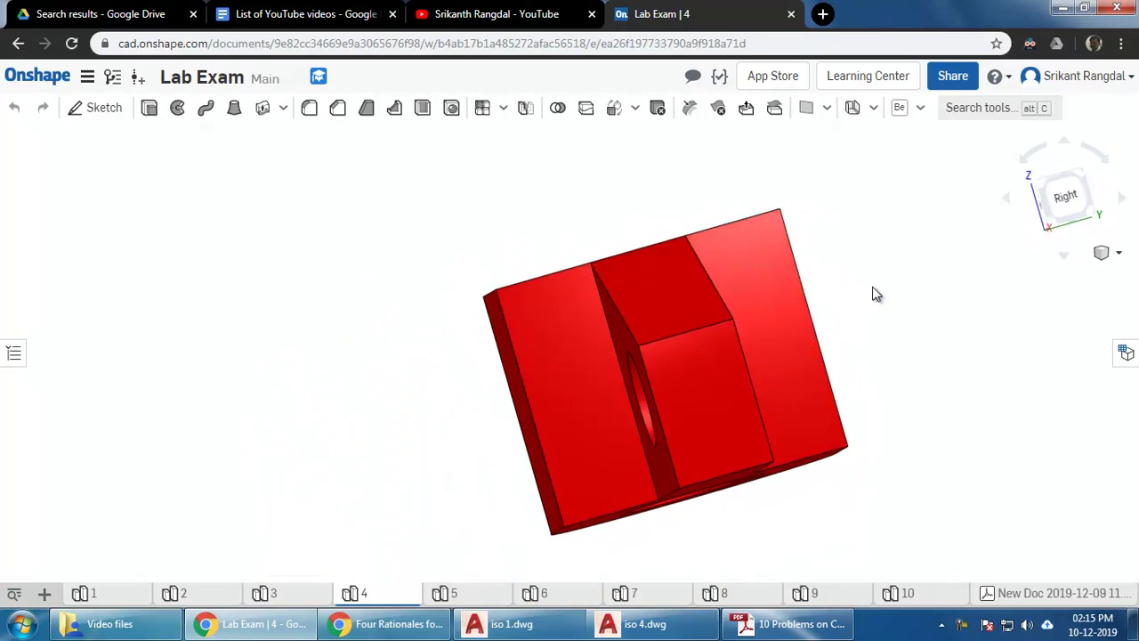
Orbit the Onshape bracket toward a front view, then tilt it to show more of its top
right_click_drag(742, 367, 778, 356)
right_click_drag(703, 400, 728, 413)
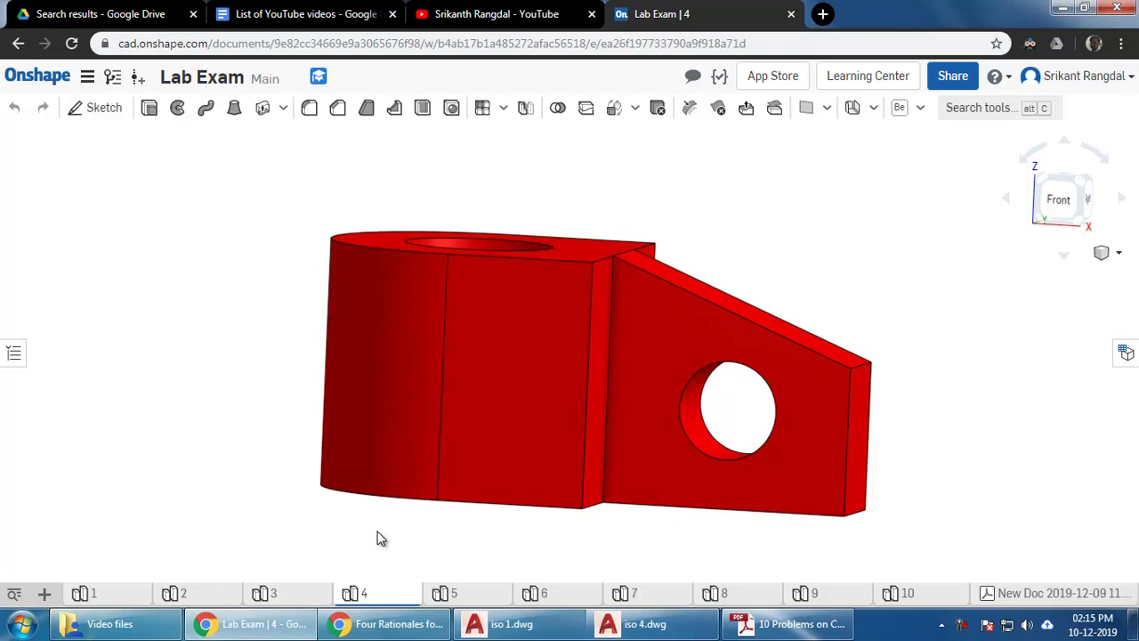
right_click_drag(590, 398, 579, 412)
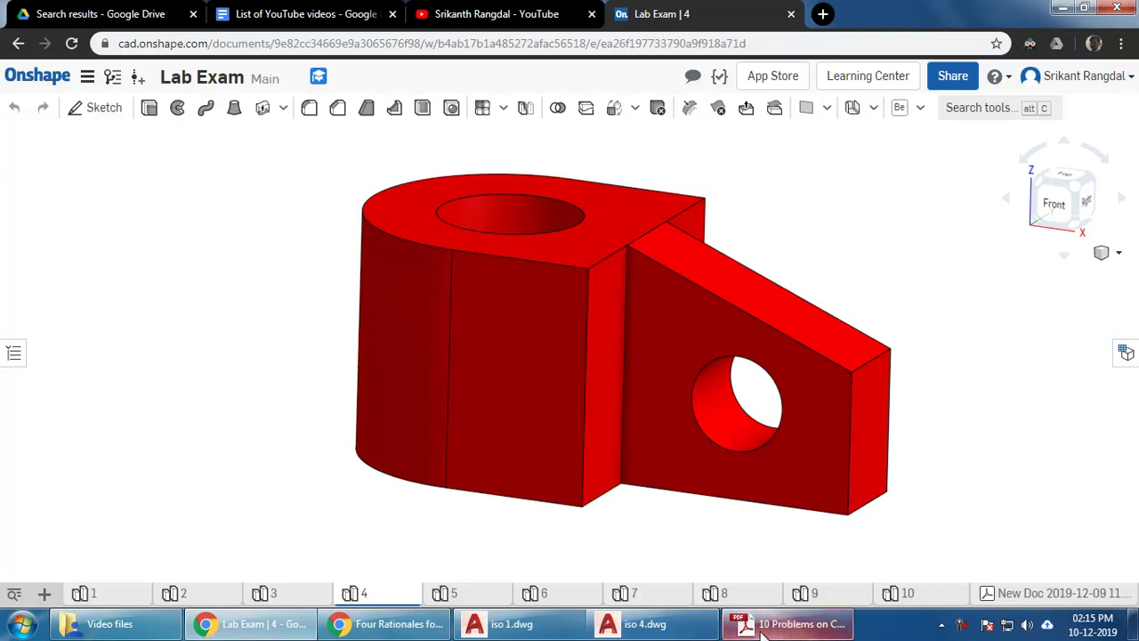
Orbit to a tilted side view showing the top and lug, then dock Onshape on the right half
right_click_drag(650, 356, 698, 452)
right_click_drag(714, 303, 865, 472)
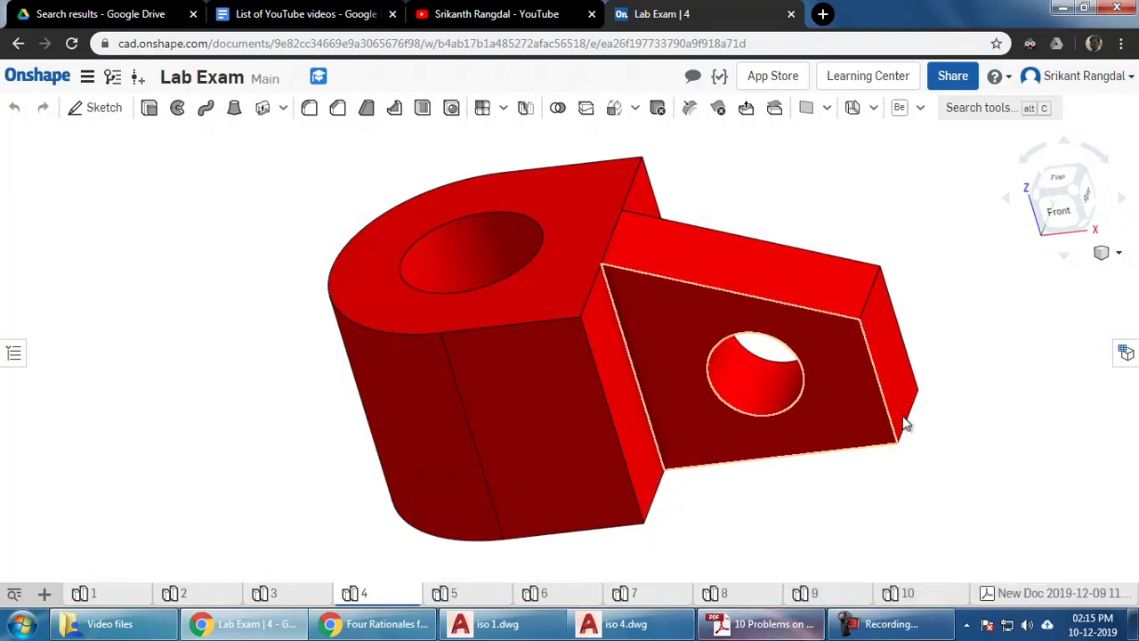
left_click_drag(886, 16, 1137, 19)
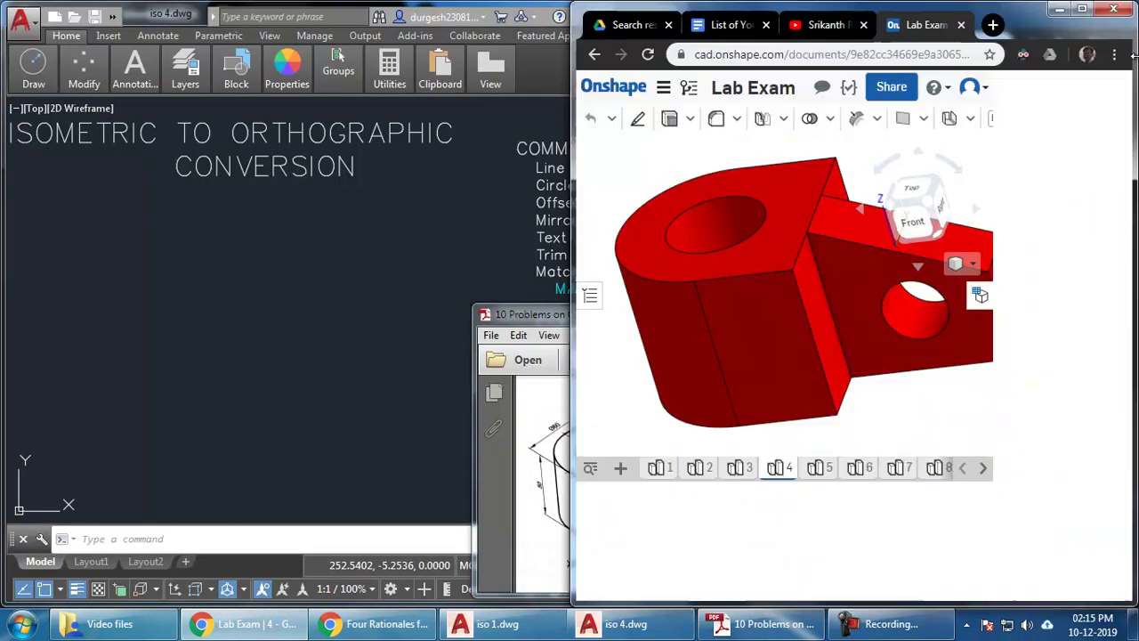
Arrange the isometric bracket PDF beside AutoCAD, enlarged and moved up-right
left_click(569, 355)
left_click_drag(577, 298, 755, 321)
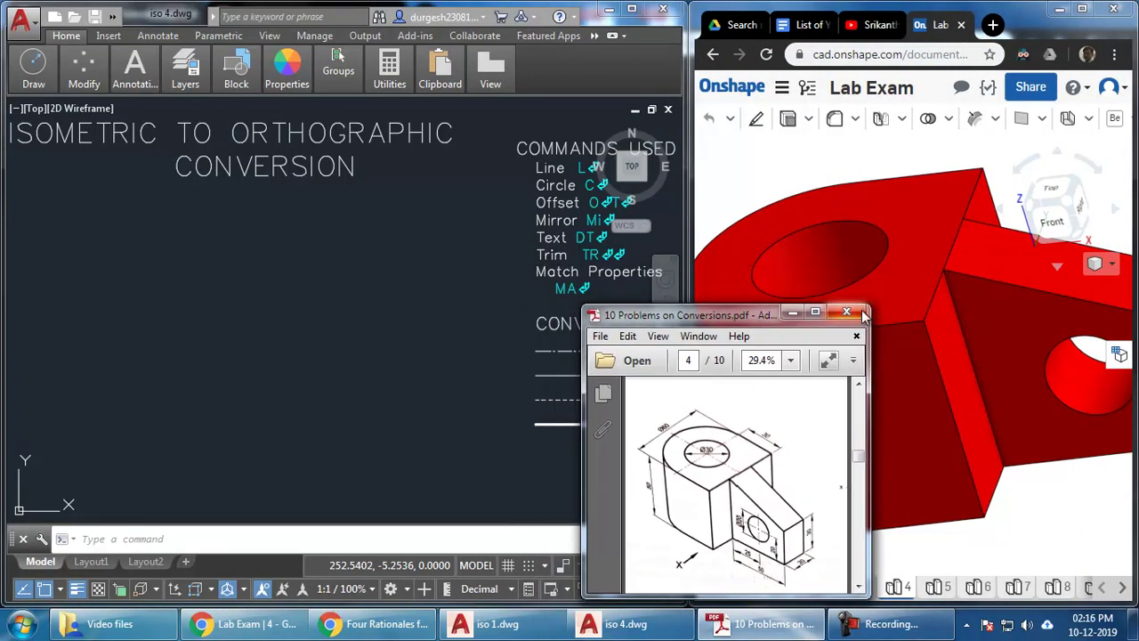
left_click_drag(868, 307, 970, 237)
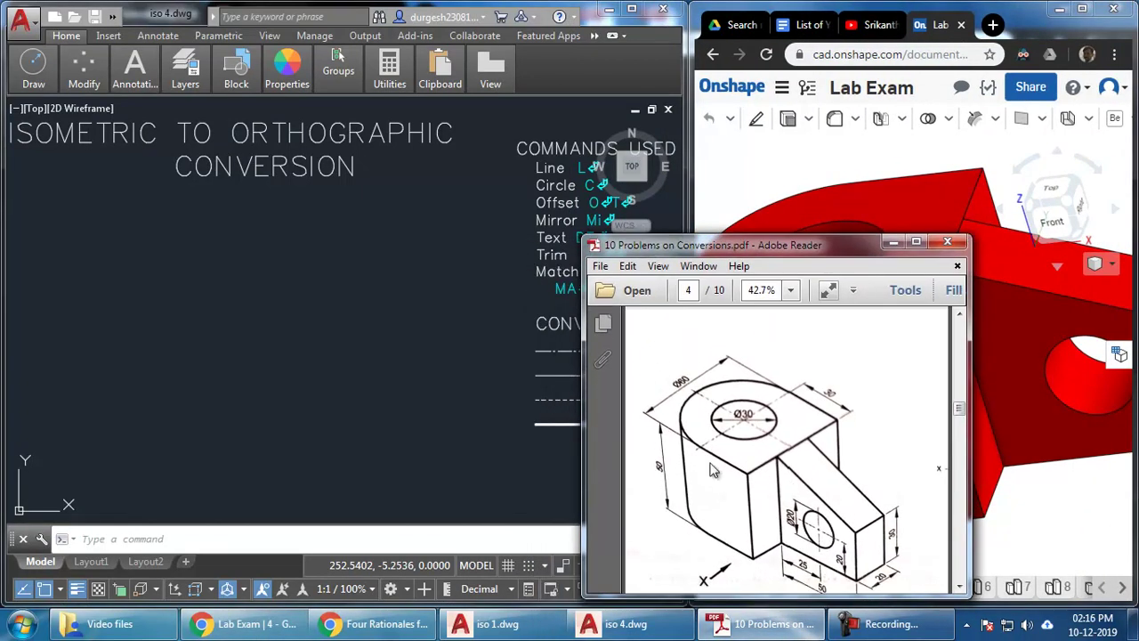
left_click_drag(737, 252, 873, 201)
Draw a long horizontal xy reference line across the AutoCAD sheet
left_click(329, 303)
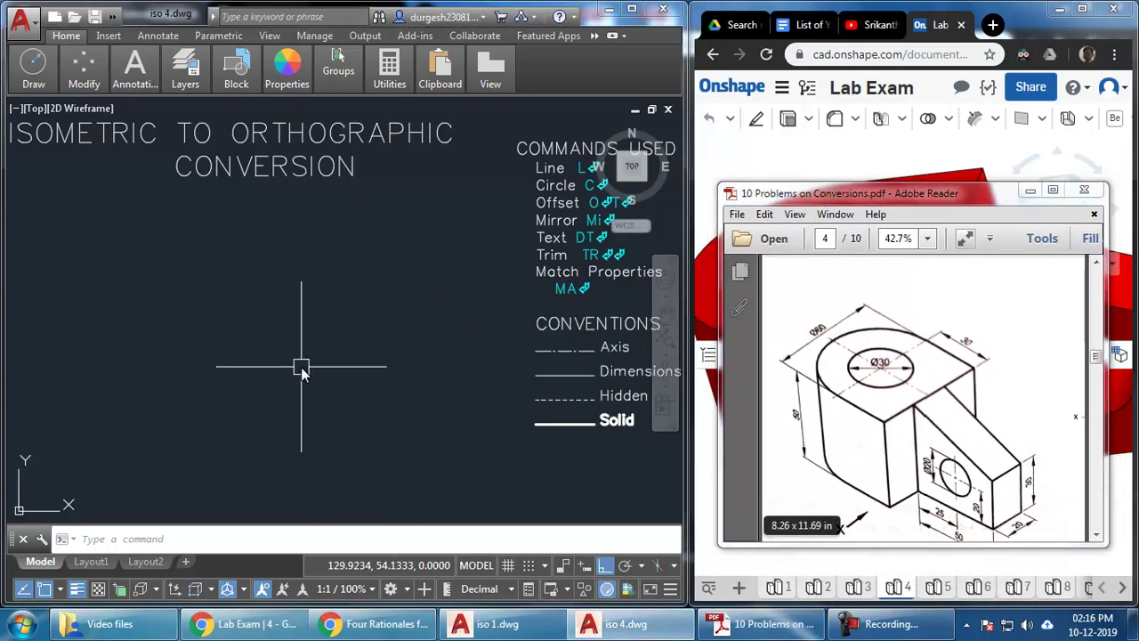
middle_click_drag(299, 363, 308, 343)
type("l")
key("Return")
left_click(50, 337)
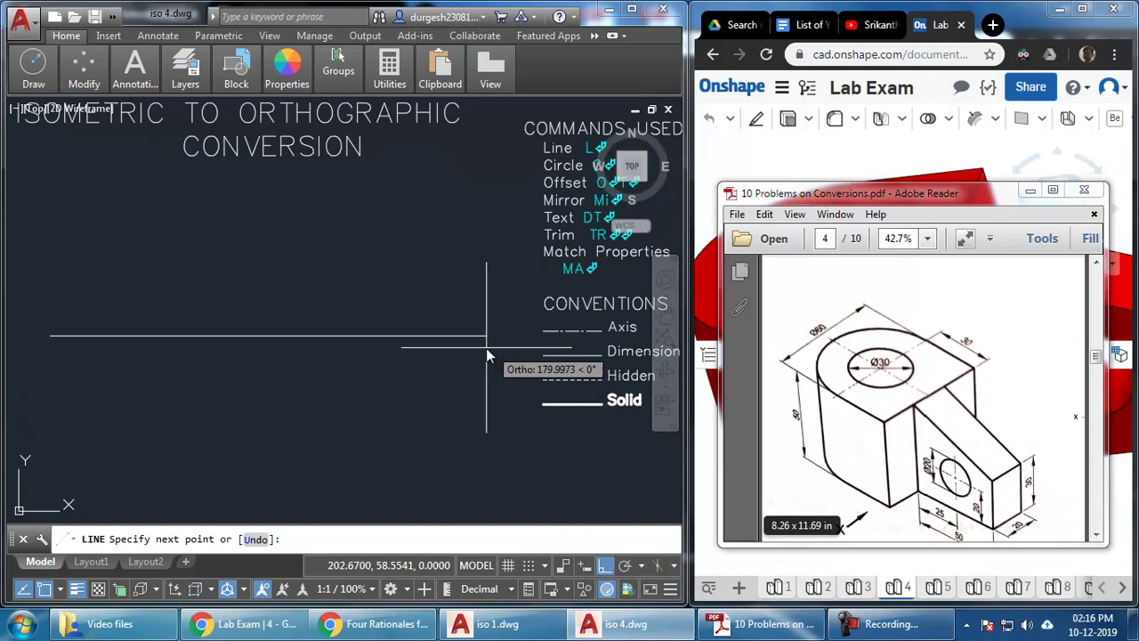
left_click(489, 346)
key("Return")
middle_click_drag(361, 401, 375, 399)
Label the reference line's ends with x and y using DT text
type("dt")
key("Return")
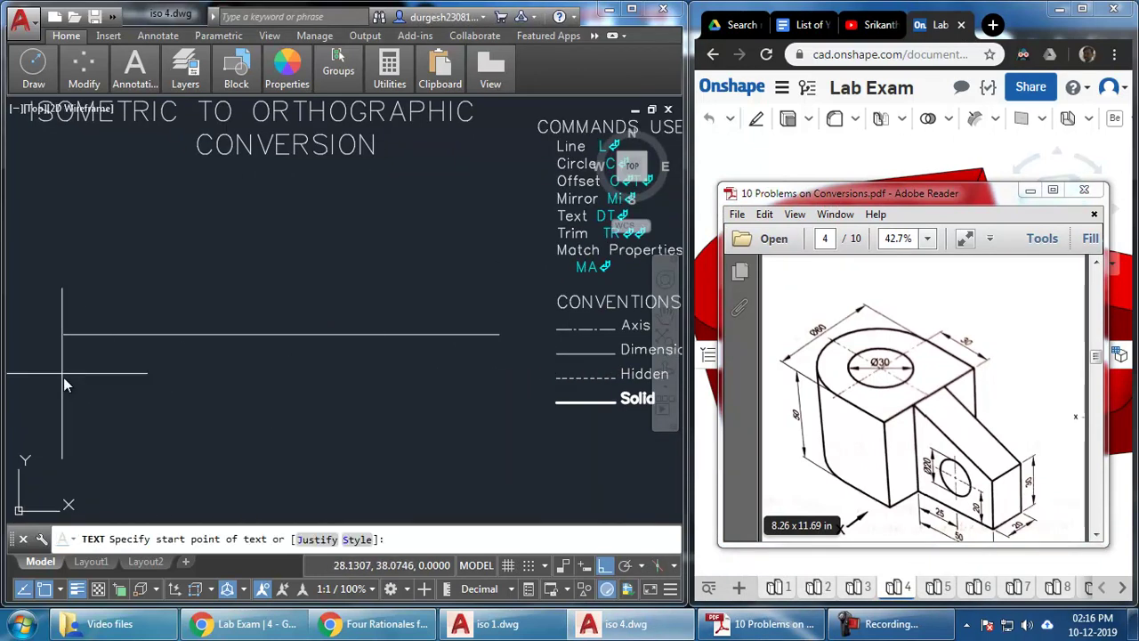
left_click(43, 356)
key("Return")
key("Return")
type("X")
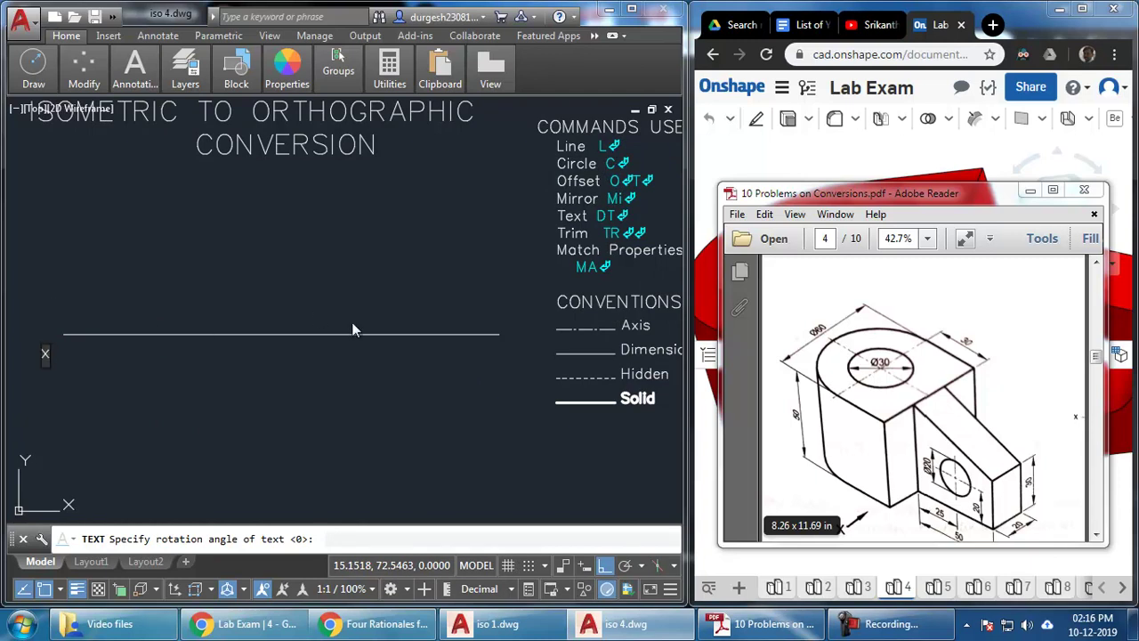
type("y")
key("Escape")
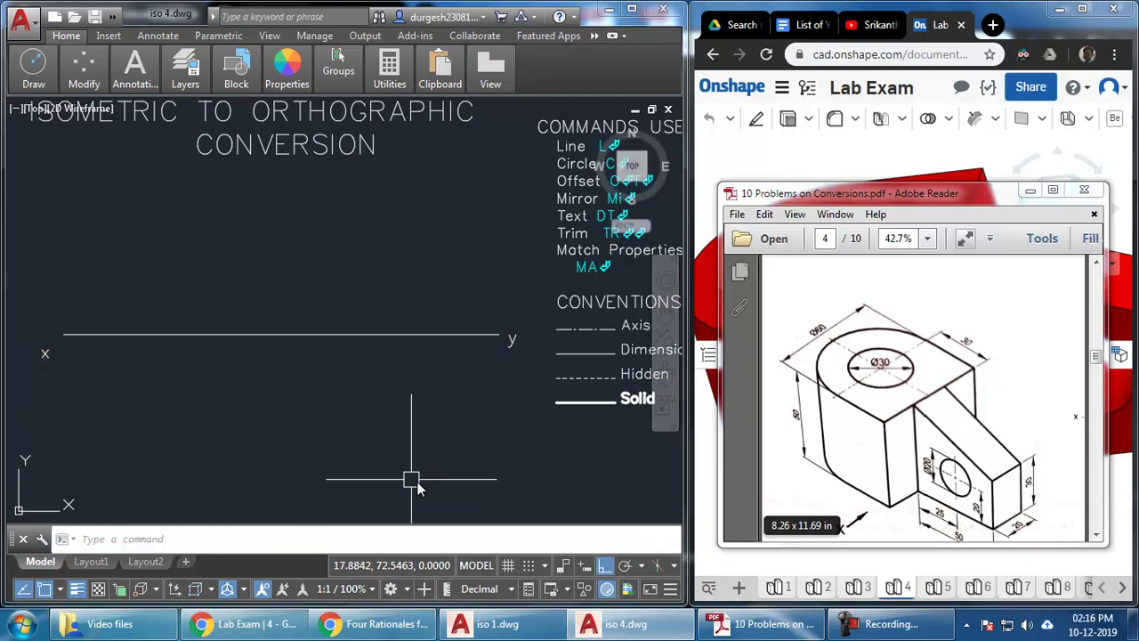
mouse_move(299, 431)
middle_mouse_down()
mouse_move(330, 424)
mouse_move(313, 427)
middle_mouse_up()
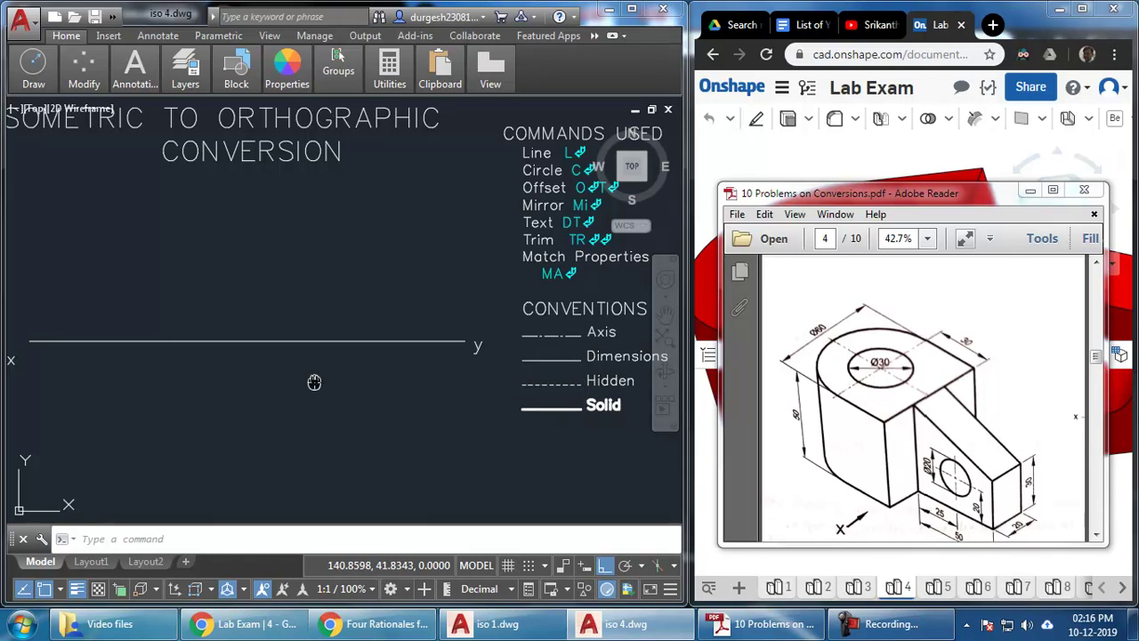
middle_click_drag(312, 381, 309, 369)
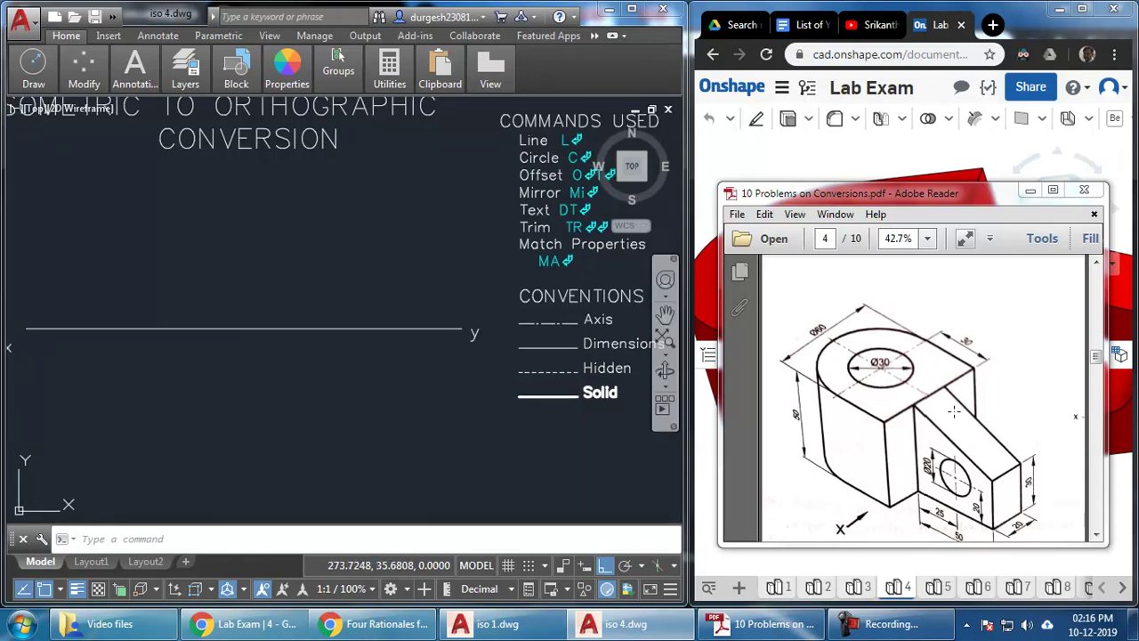
middle_click_drag(338, 419, 337, 414)
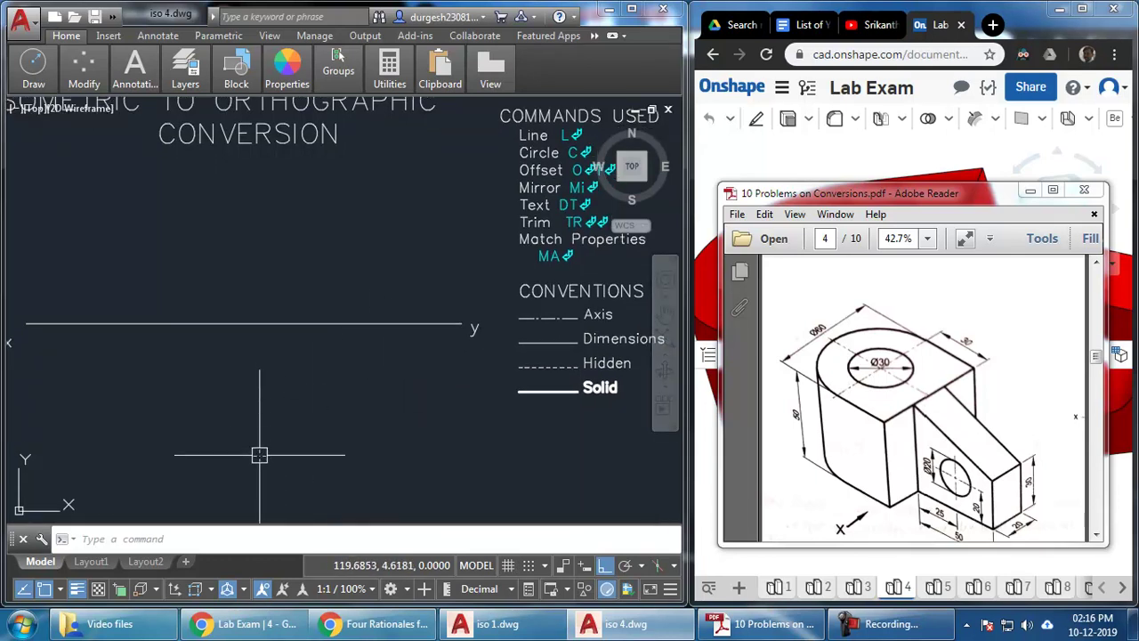
Draw a 60-diameter circle centred below the xy line
type("c")
key("Return")
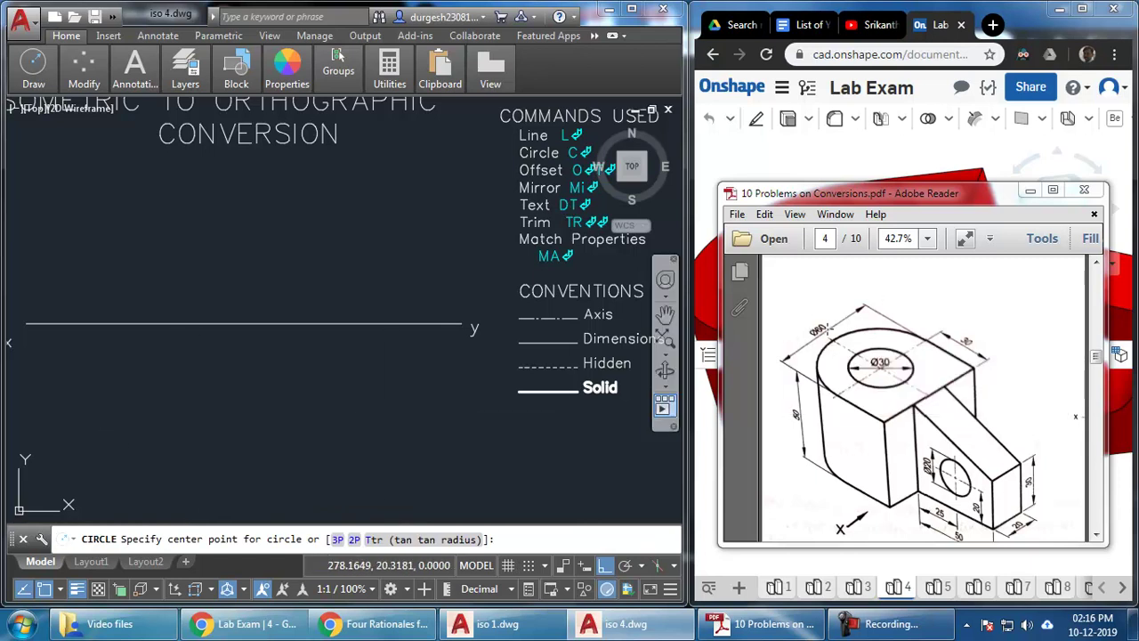
left_click(132, 427)
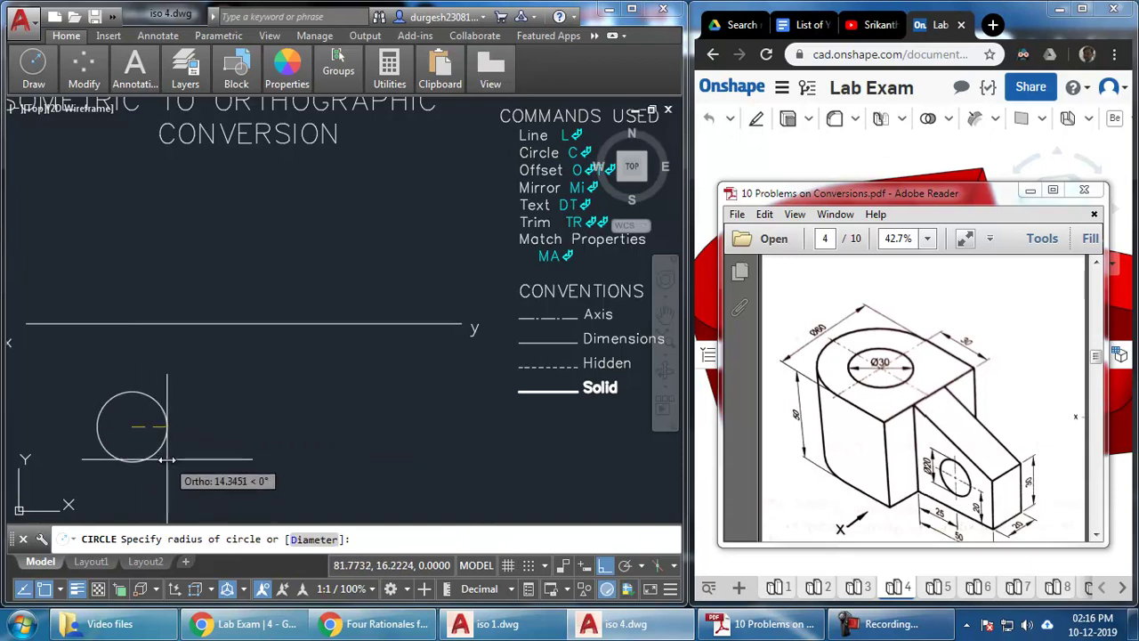
left_click(314, 539)
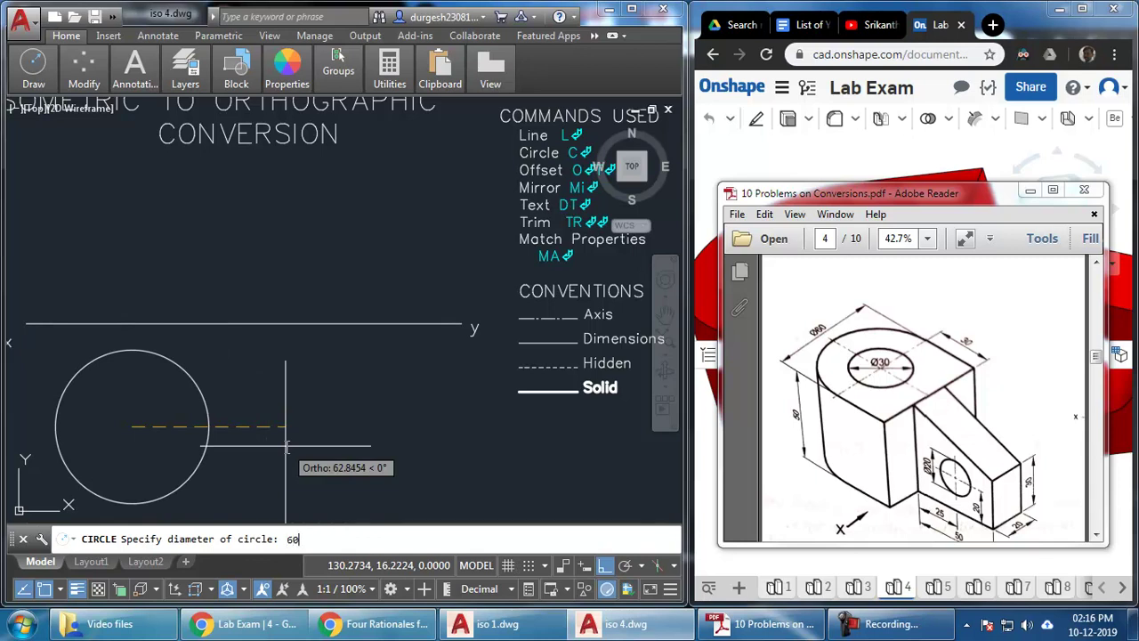
key("Return")
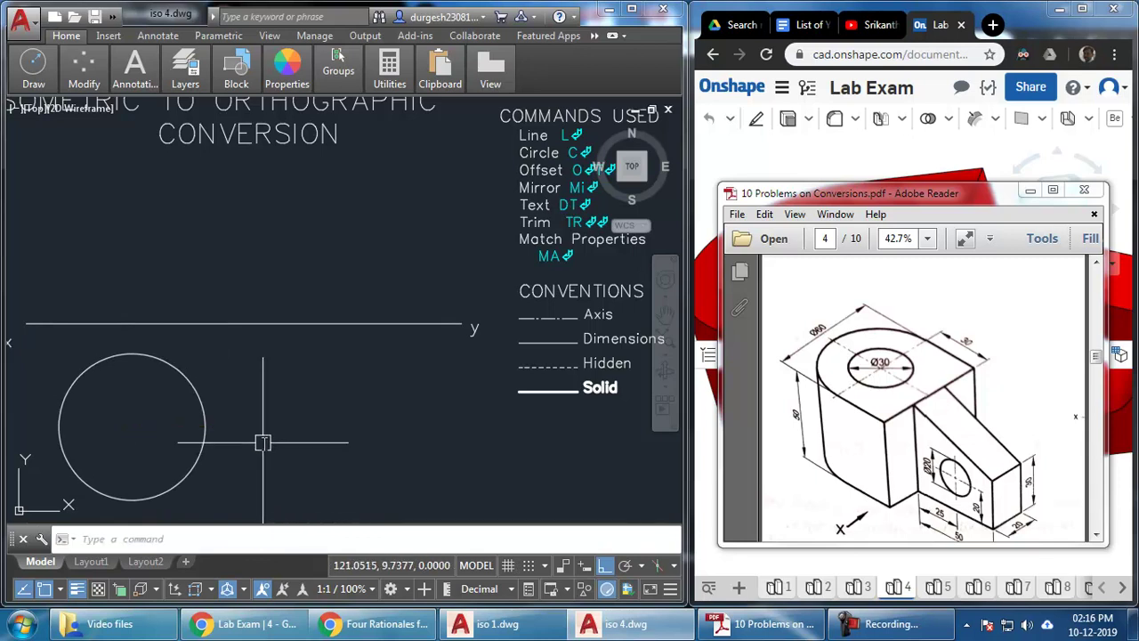
middle_click_drag(262, 445, 258, 435)
Add a concentric 30-diameter hole circle at the same centre
key("Return")
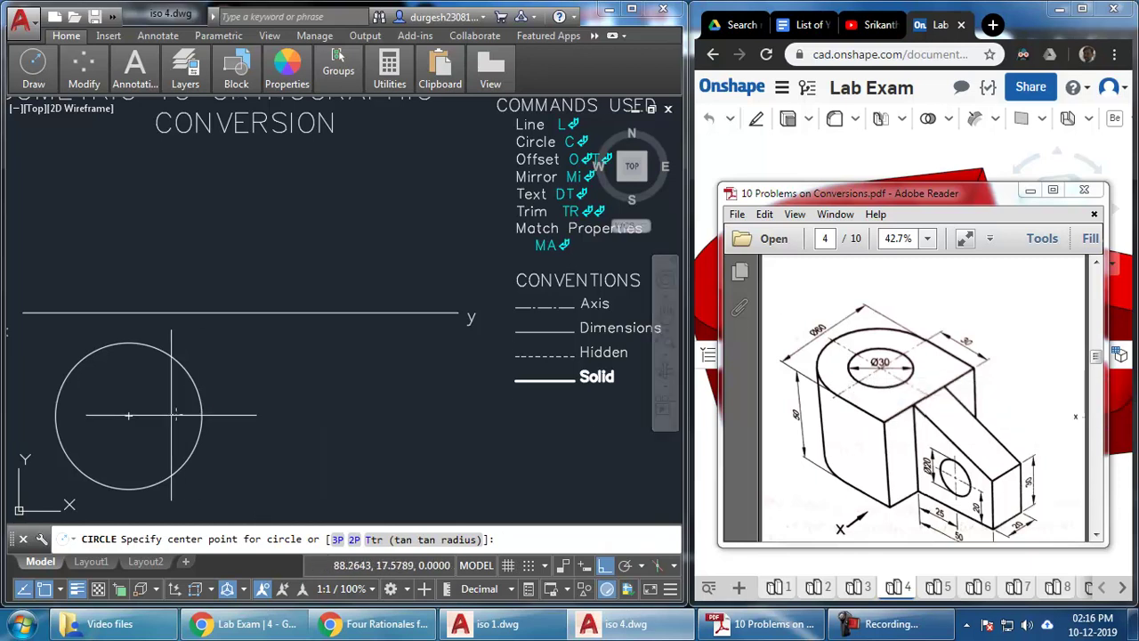
left_click(129, 415)
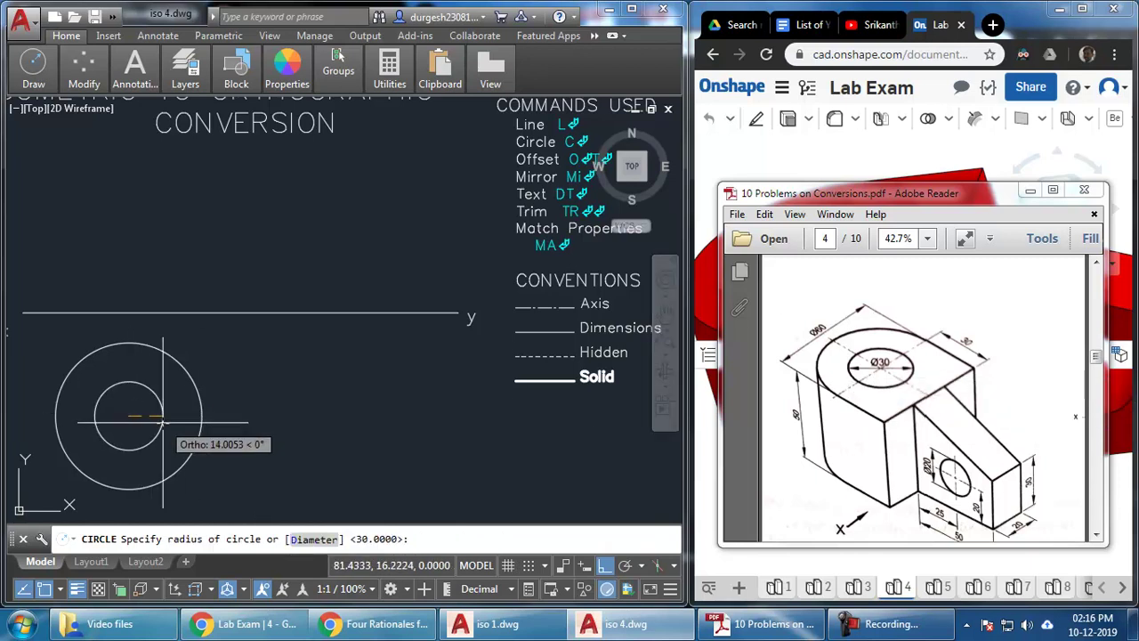
key("Return")
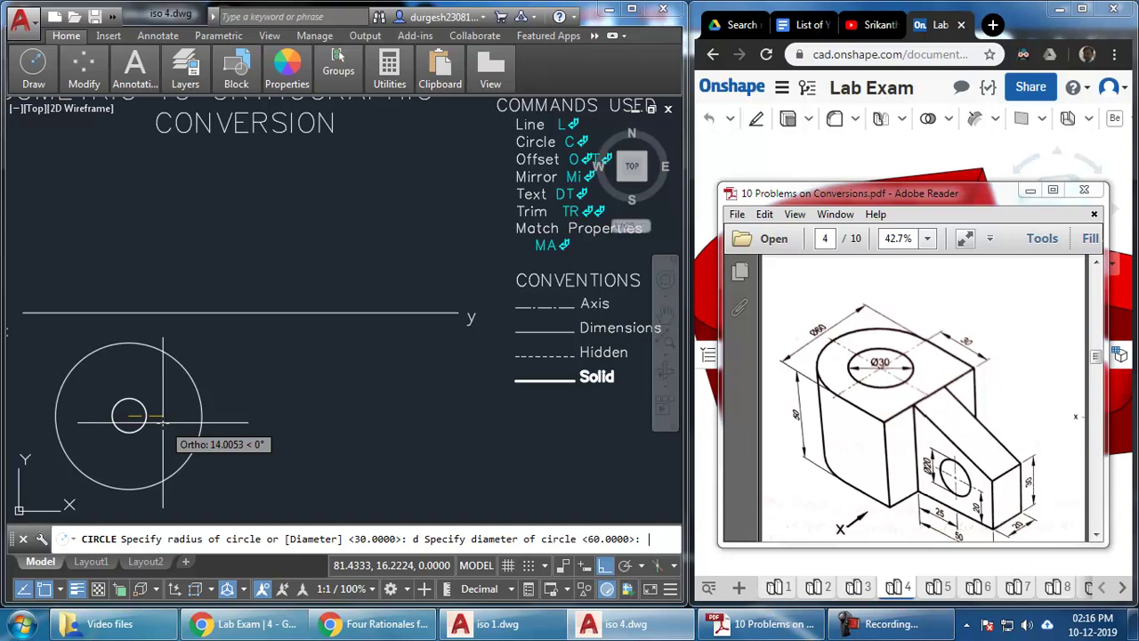
key("Return")
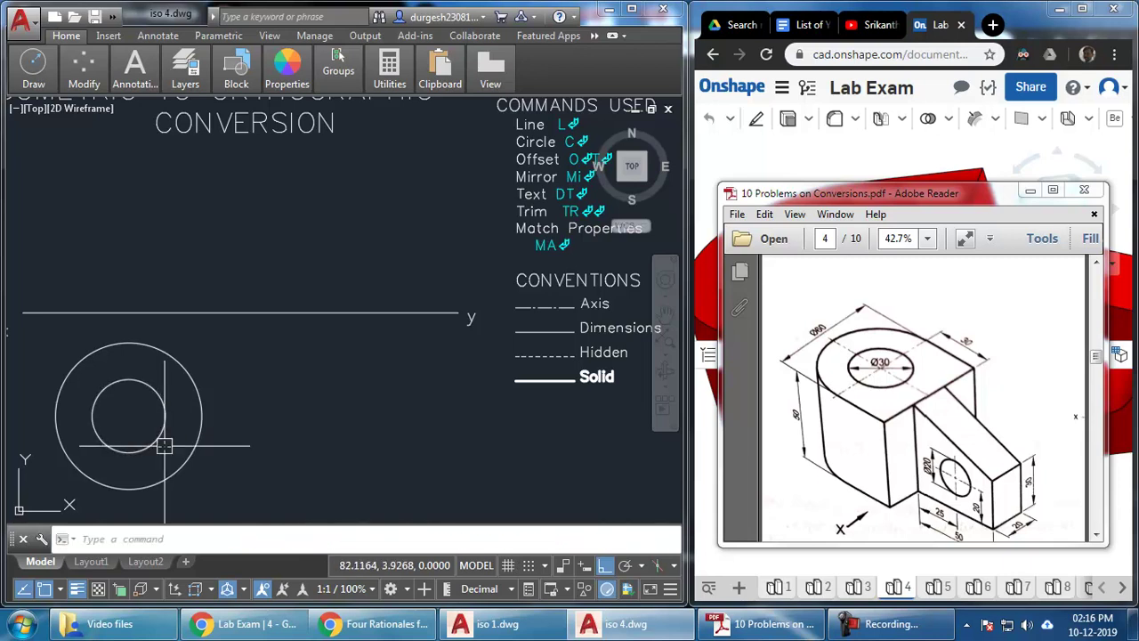
middle_click_drag(261, 437, 264, 428)
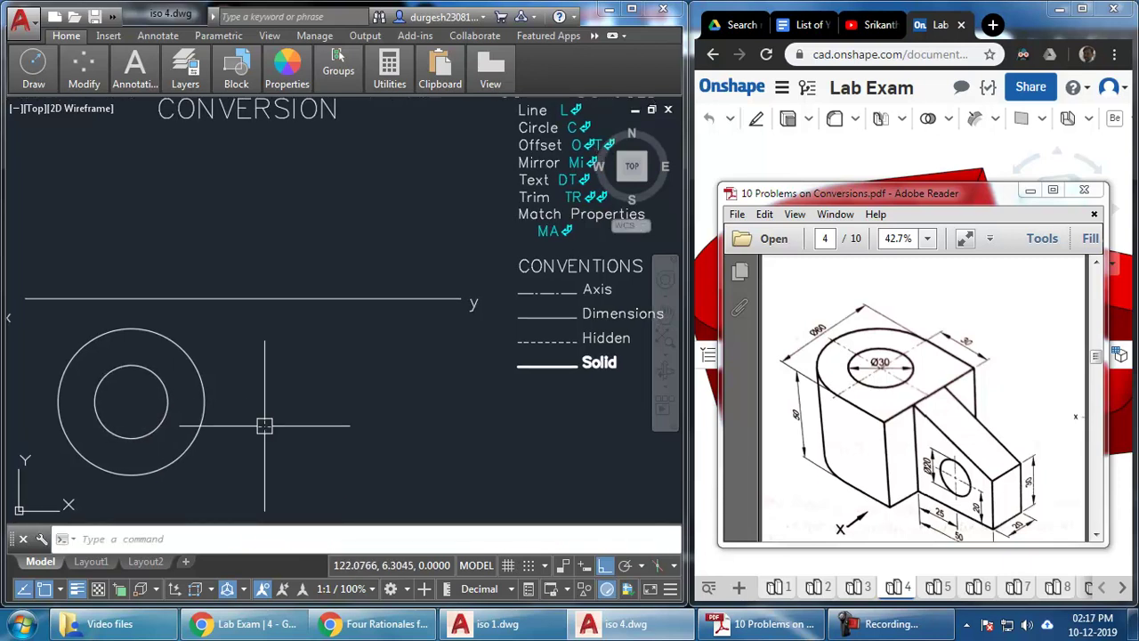
Draw a 30-long top edge from the circle's top, a right edge down, and a bottom edge
type("l")
key("Return")
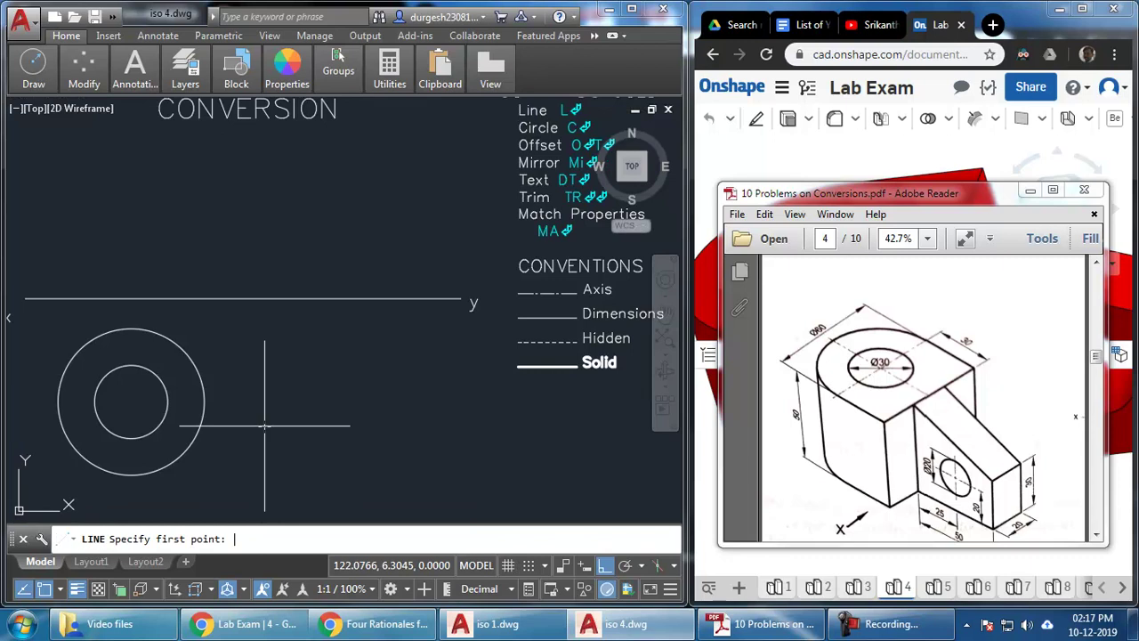
left_click(131, 330)
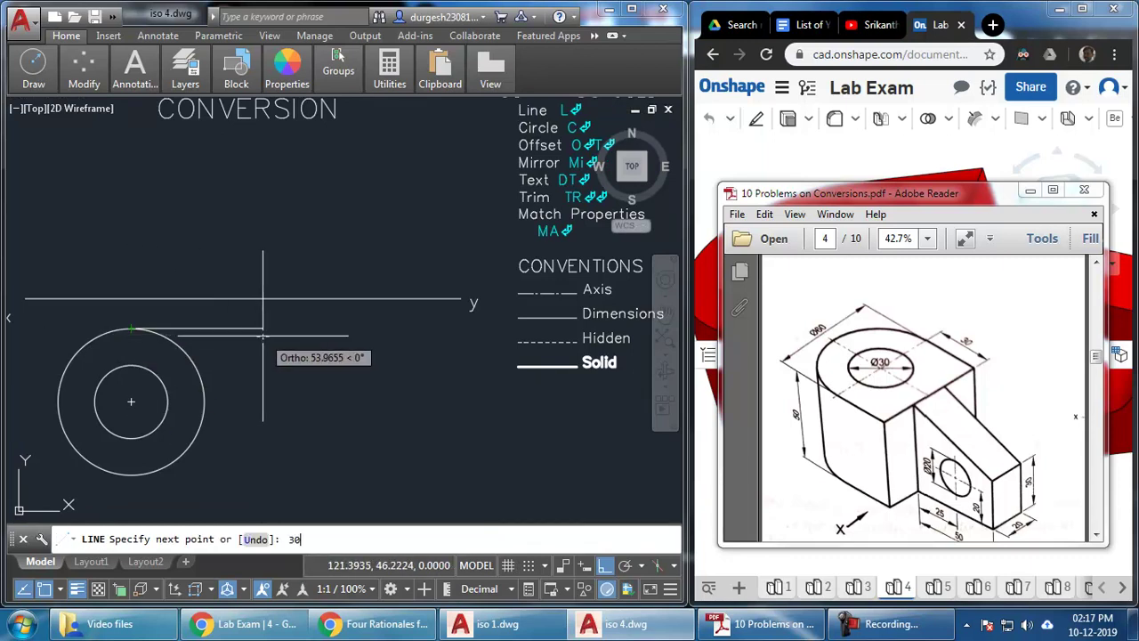
type("30")
key("Return")
left_click(205, 480)
key("Return")
key("Return")
left_click(131, 476)
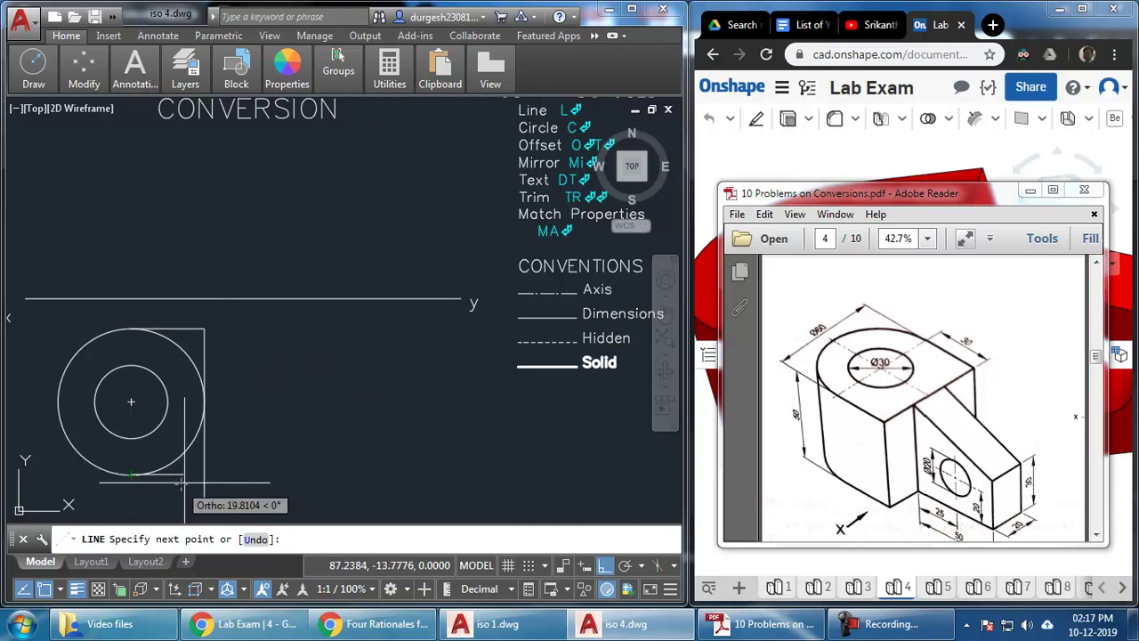
left_click(204, 475)
key("Return")
Trim away the outer circle's upper-right and lower-right arcs
type("tr")
key("Return")
key("Return")
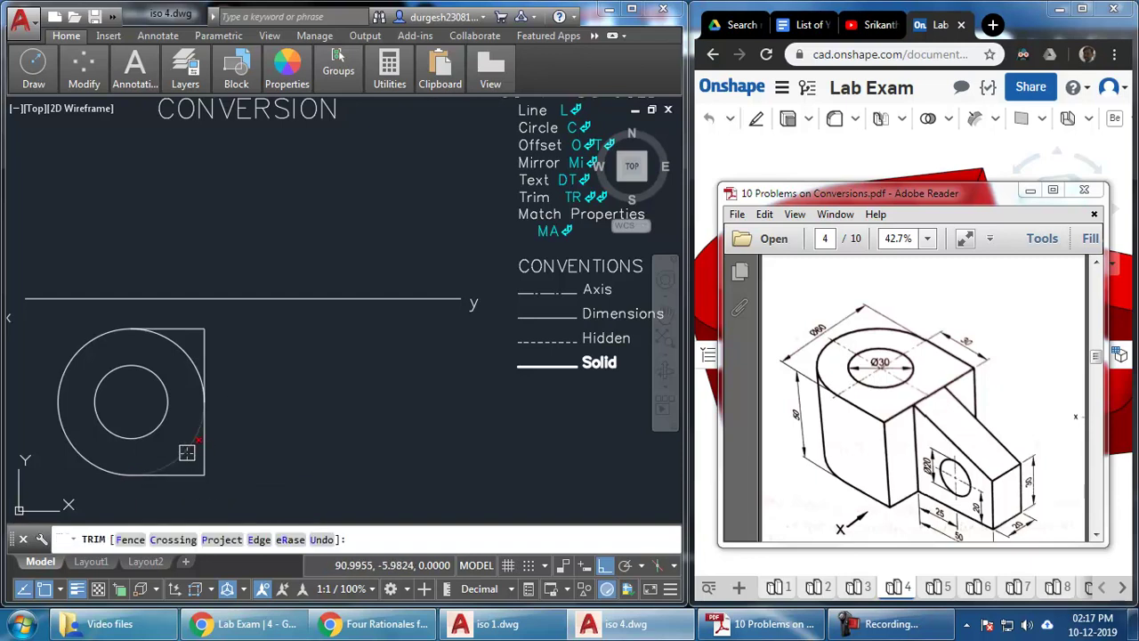
left_click(182, 456)
left_click(190, 363)
key("Return")
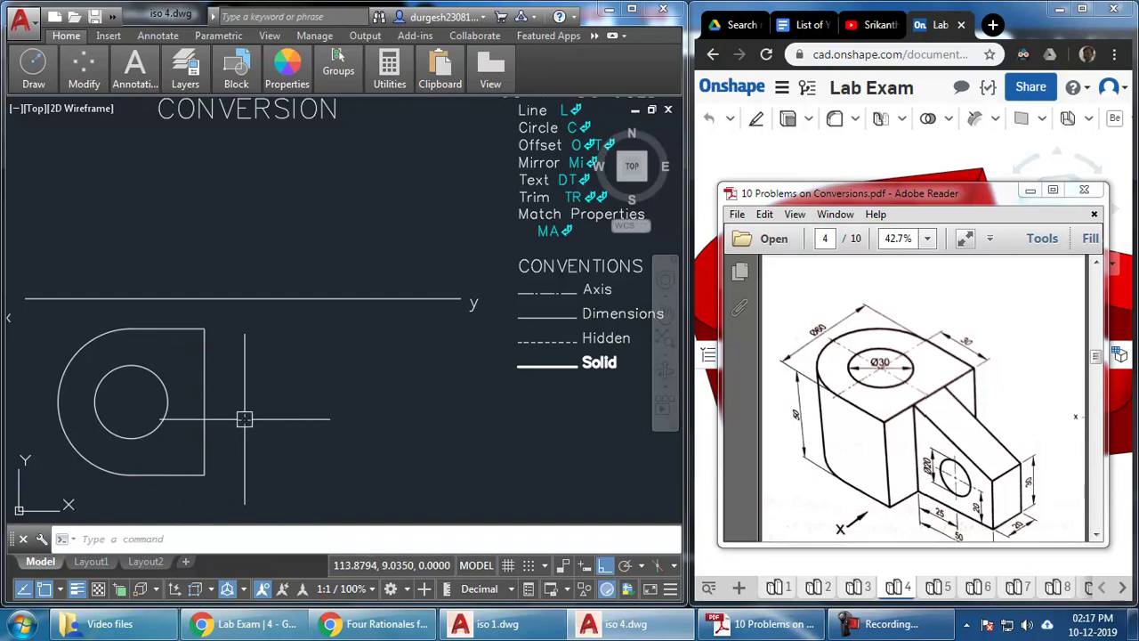
middle_click_drag(244, 418, 237, 401)
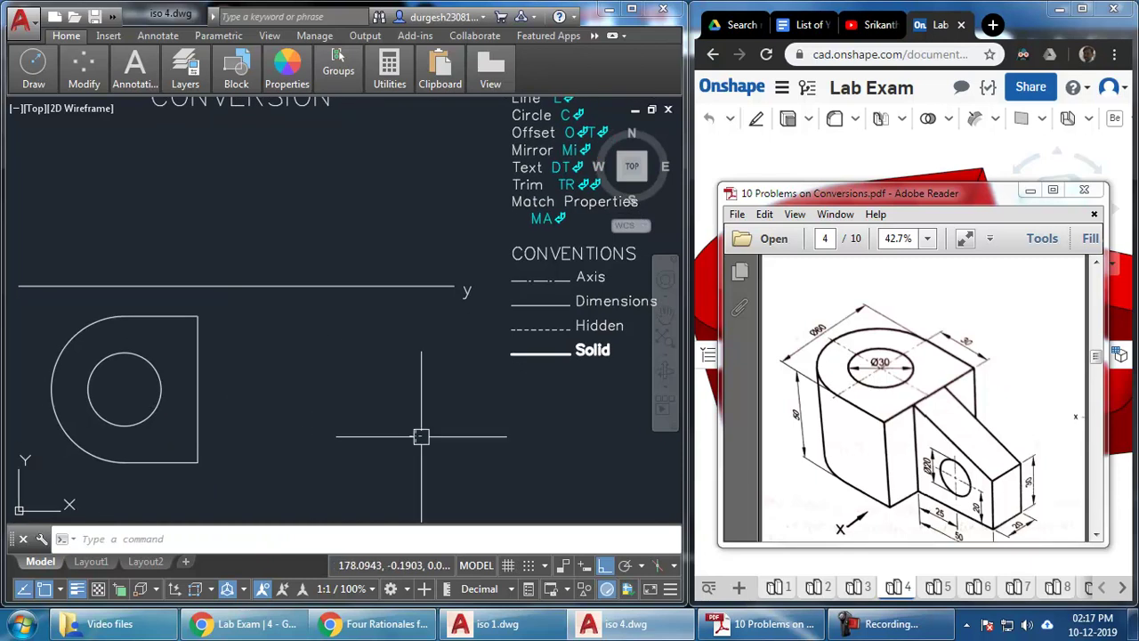
middle_click_drag(441, 418, 435, 417)
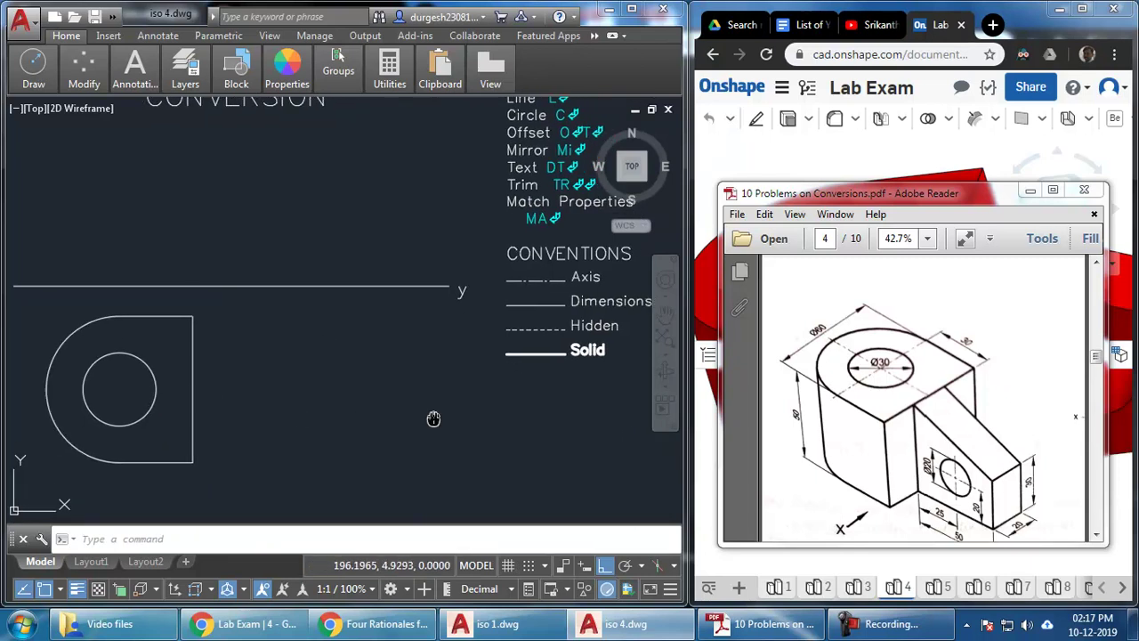
type("l")
key("Return")
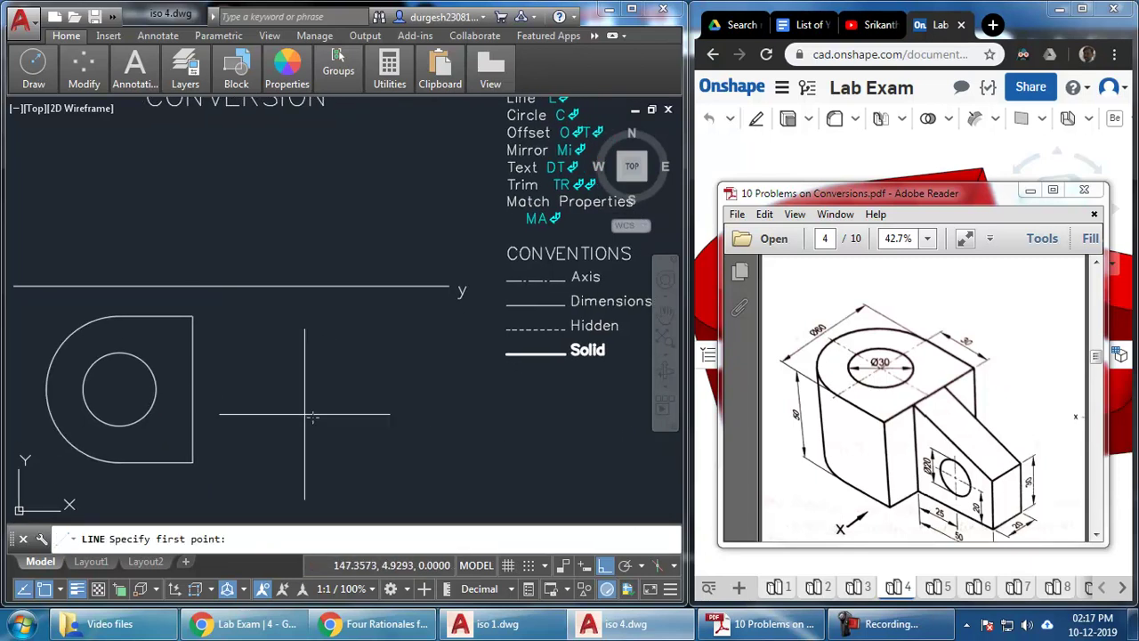
Draw a 50-long line from the right edge's midpoint as the arm's centre line
left_click(193, 388)
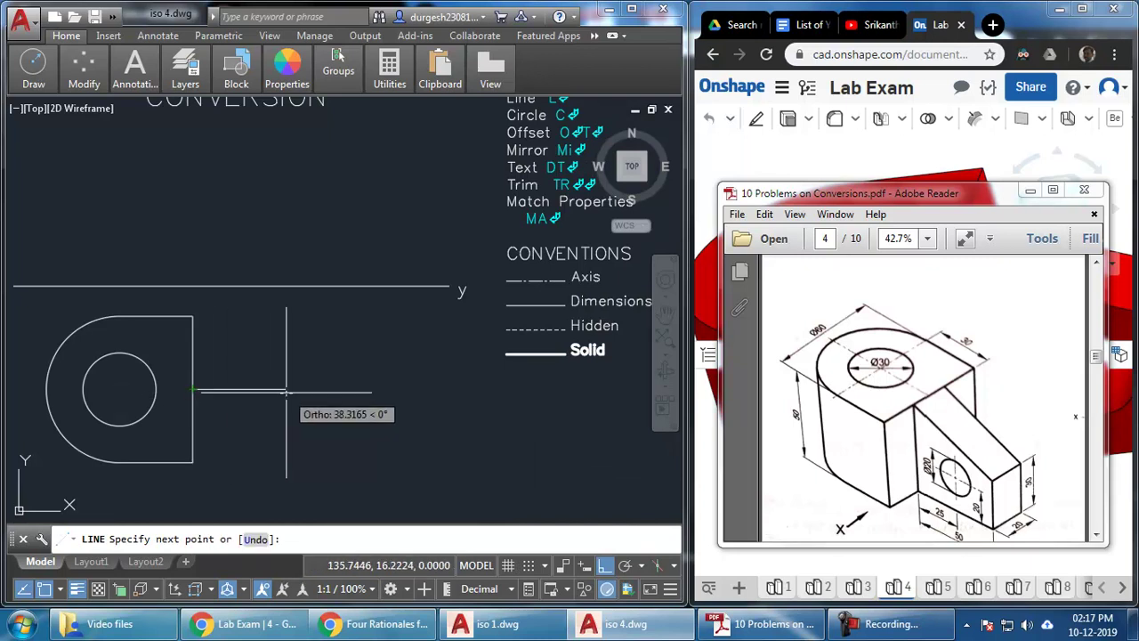
left_click(1075, 442)
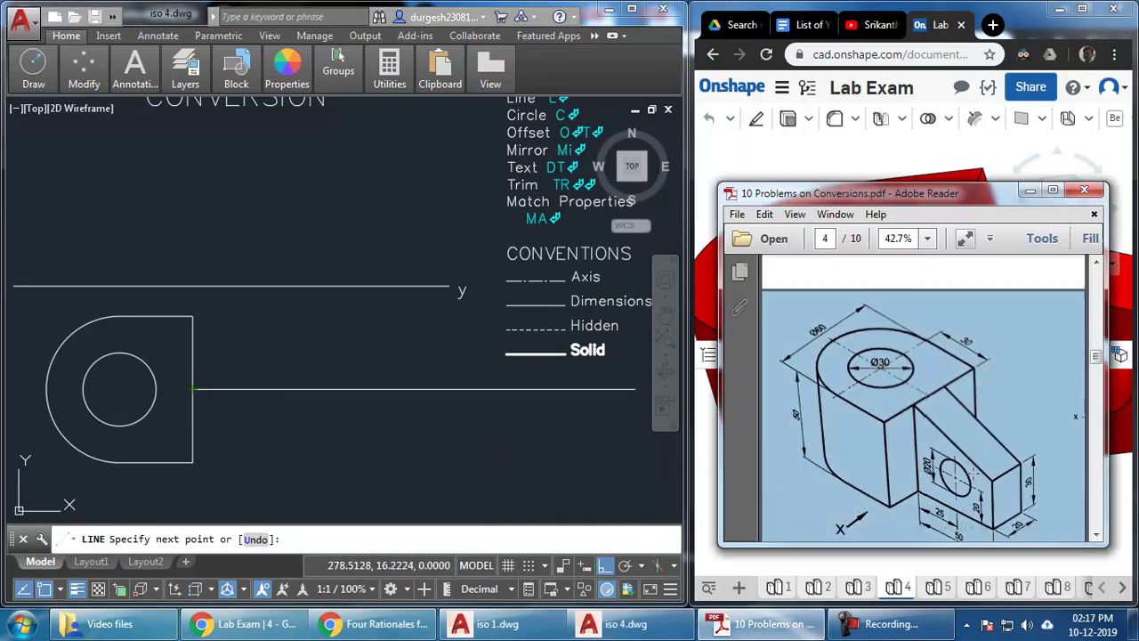
left_click(1098, 538)
left_click(961, 507)
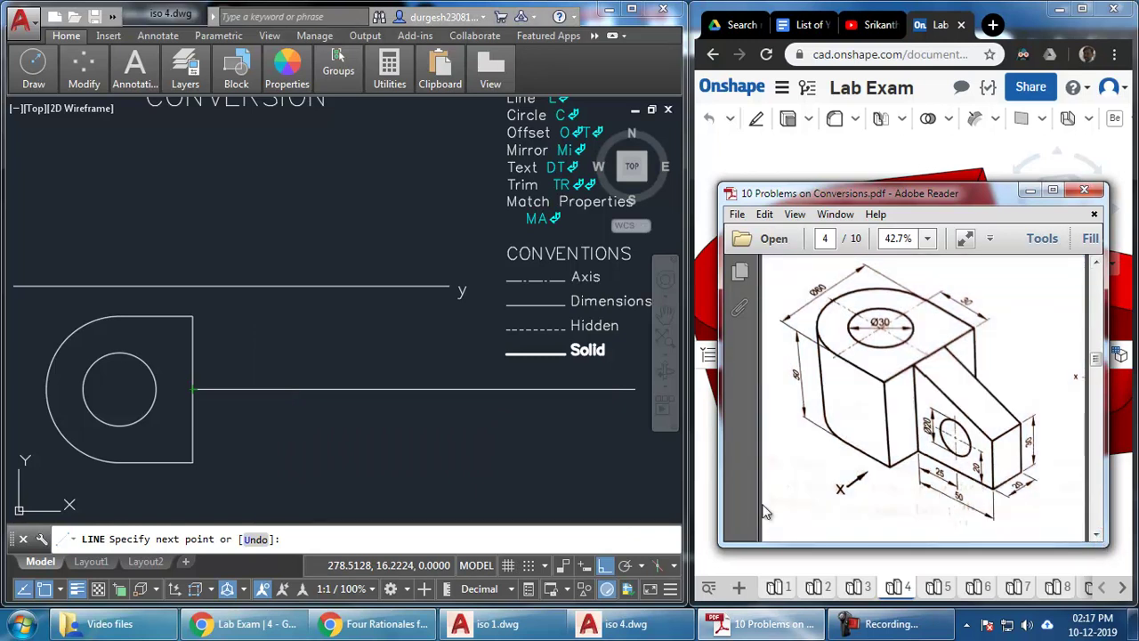
type("50")
key("Return")
key("Return")
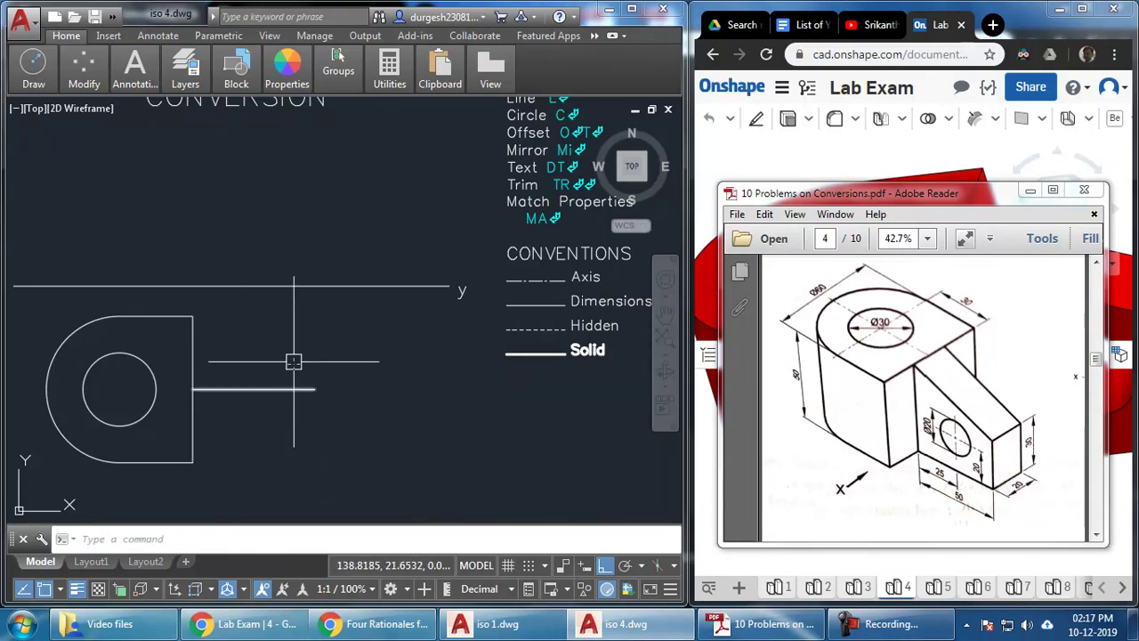
middle_click_drag(352, 394, 348, 385)
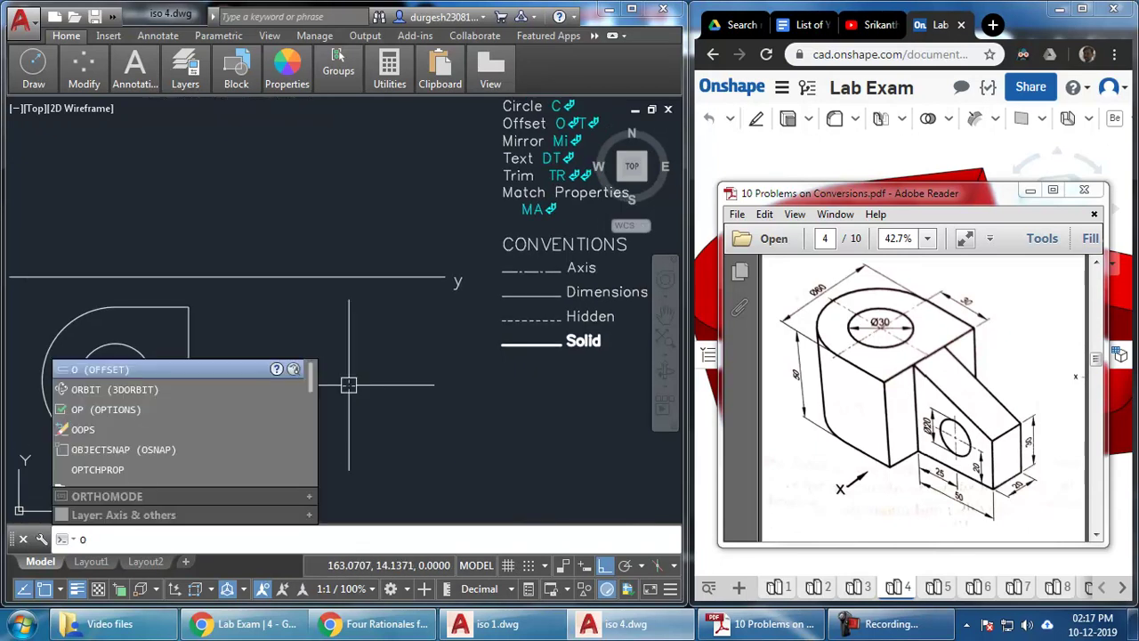
Offset the arm's centre line 10 units up and 10 units down
key("Return")
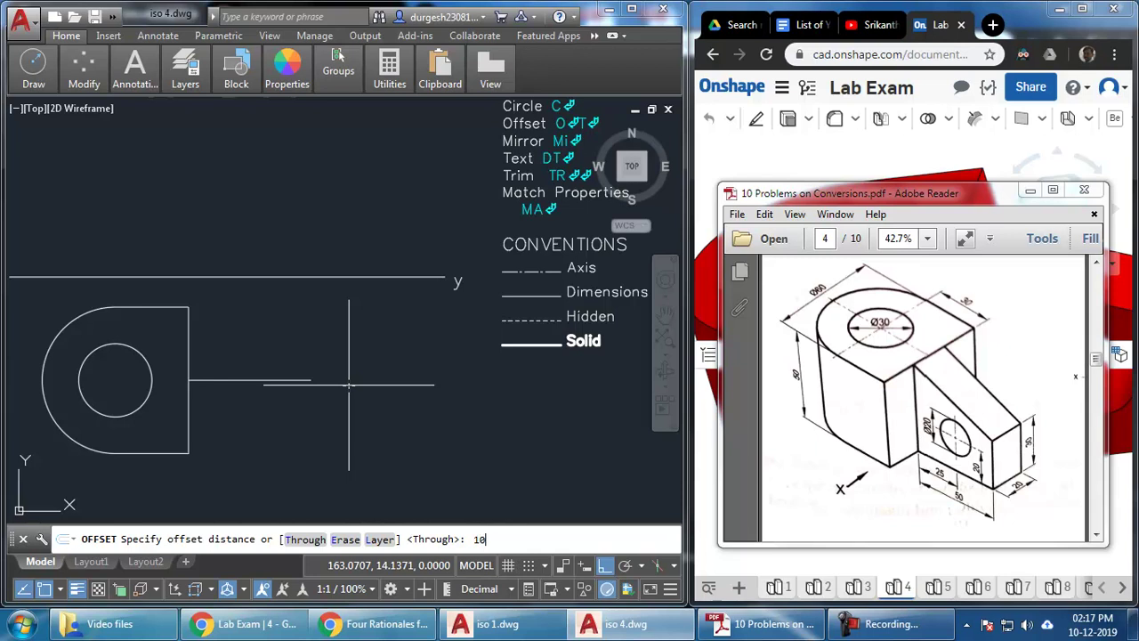
key("Return")
left_click(307, 382)
left_click(298, 343)
left_click(281, 380)
left_click(281, 422)
key("Return")
Close the arm's right end with a vertical line between the offset lines
type("l")
key("Return")
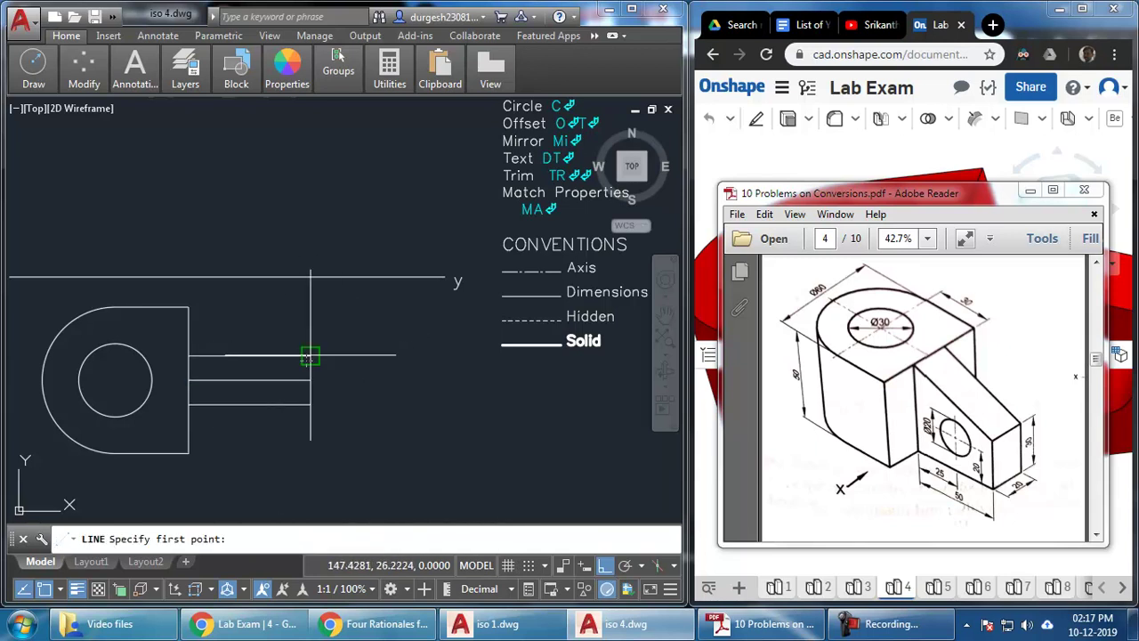
left_click(308, 356)
left_click(308, 404)
key("Return")
left_click(293, 381)
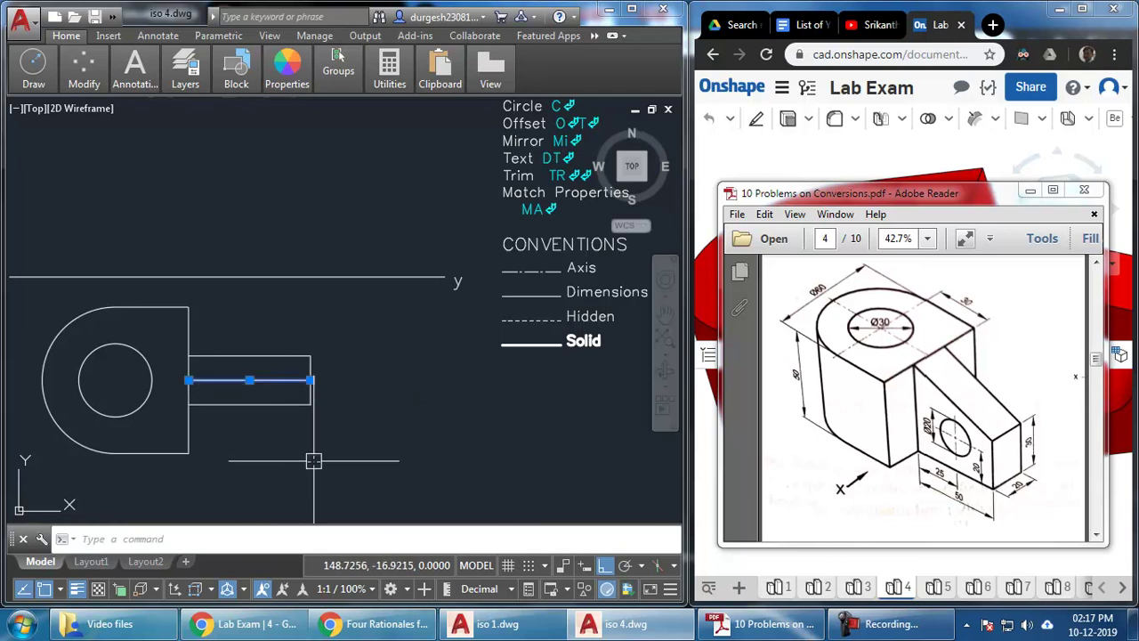
Extend the middle line past the circle on the left and beyond the arm's end
left_click(189, 381)
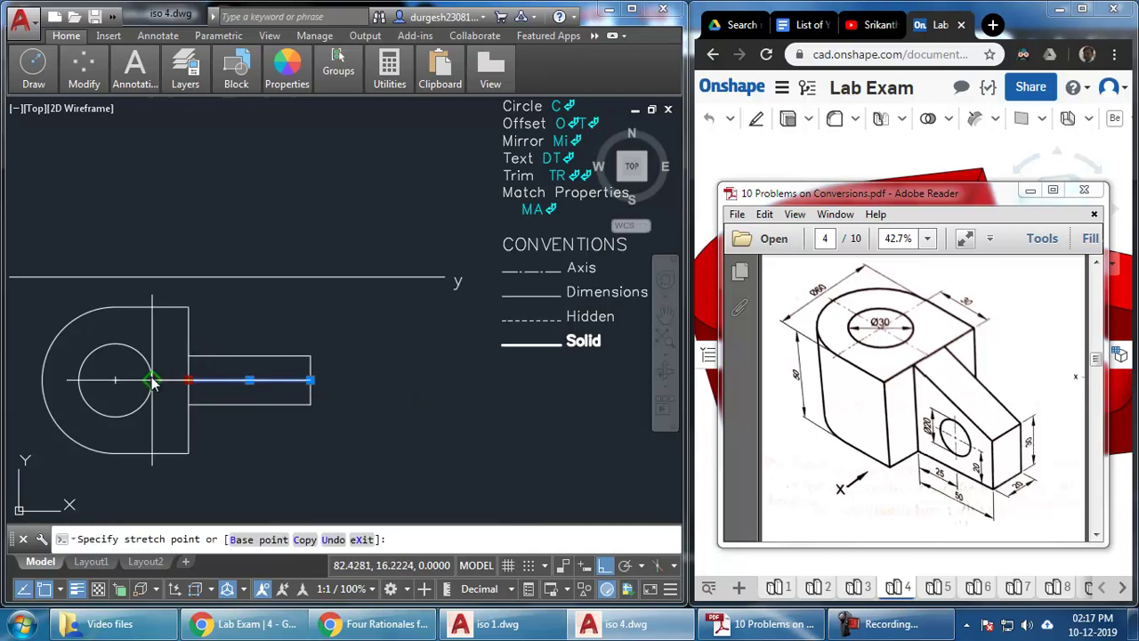
left_click(23, 381)
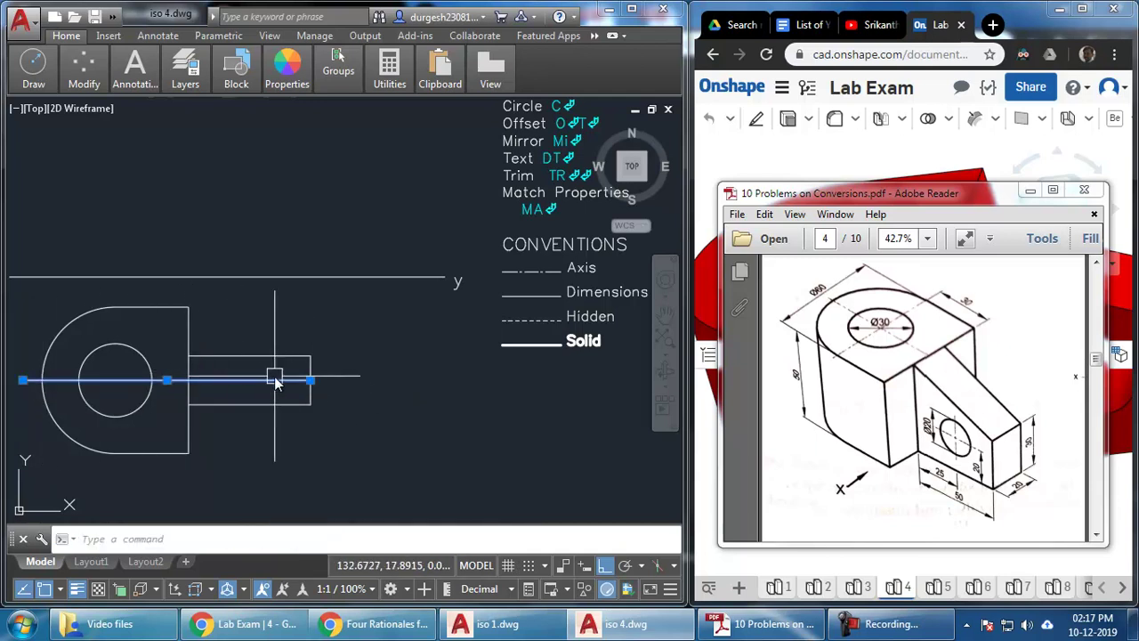
left_click(309, 381)
left_click(330, 382)
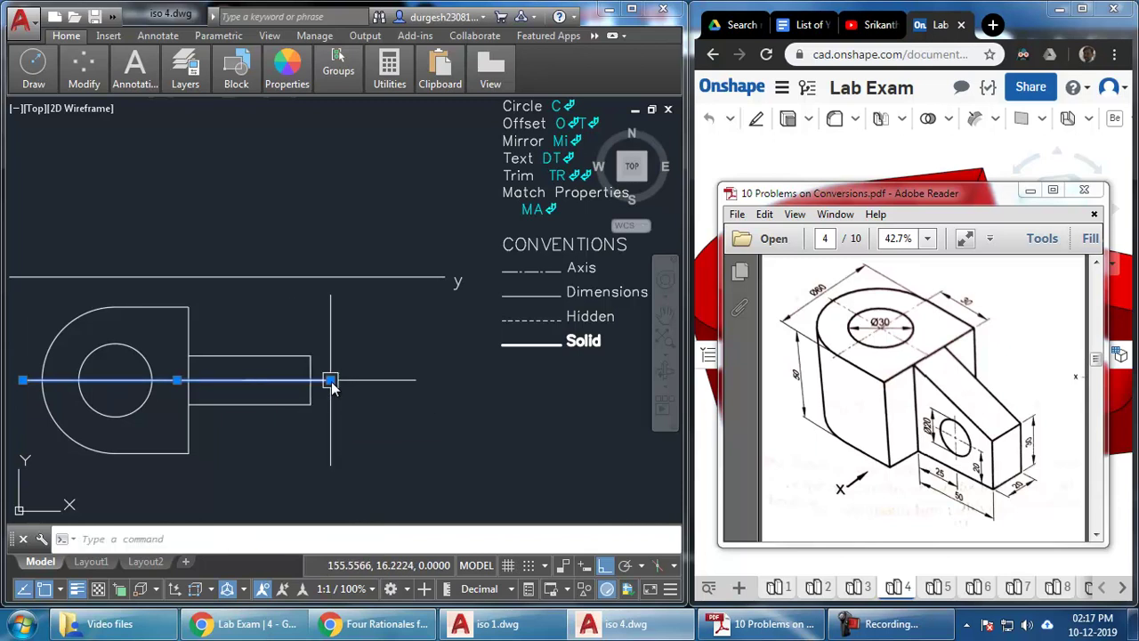
key("Escape")
middle_click_drag(324, 410, 330, 409)
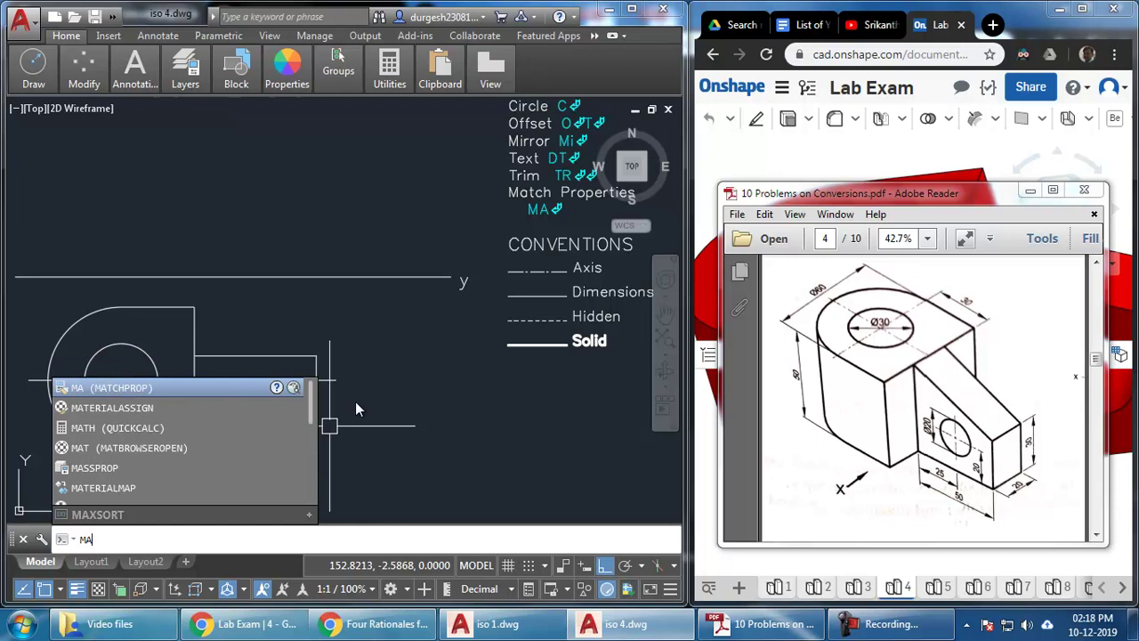
Match the enclosed top-view outlines to the thick Solid sample line
key("Return")
left_click(533, 270)
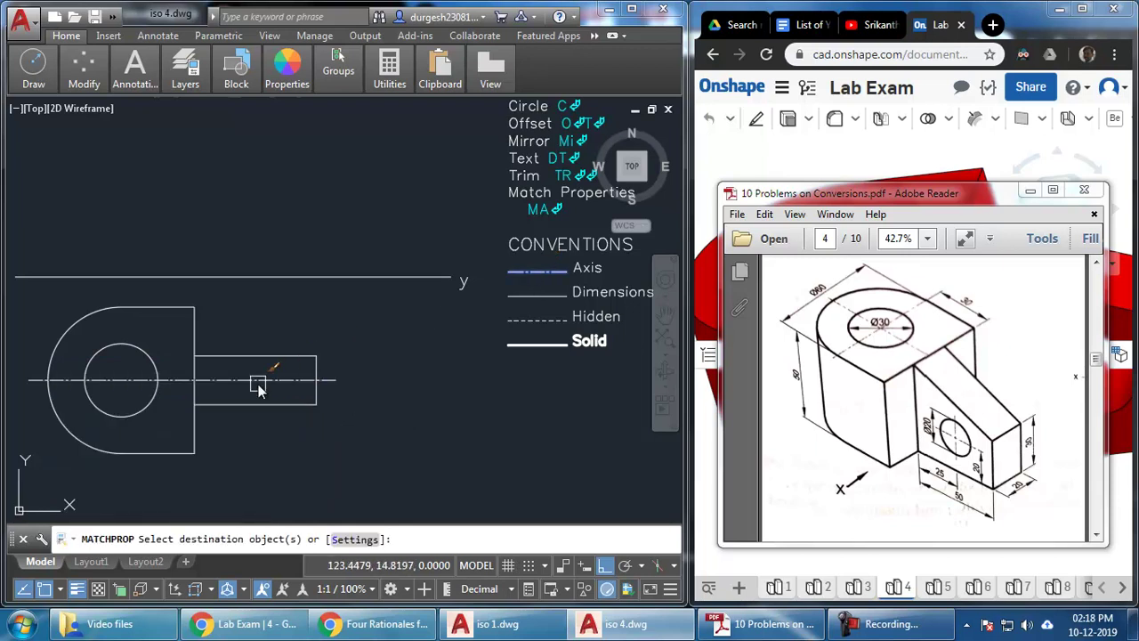
key("Return")
key("Return")
left_click(533, 347)
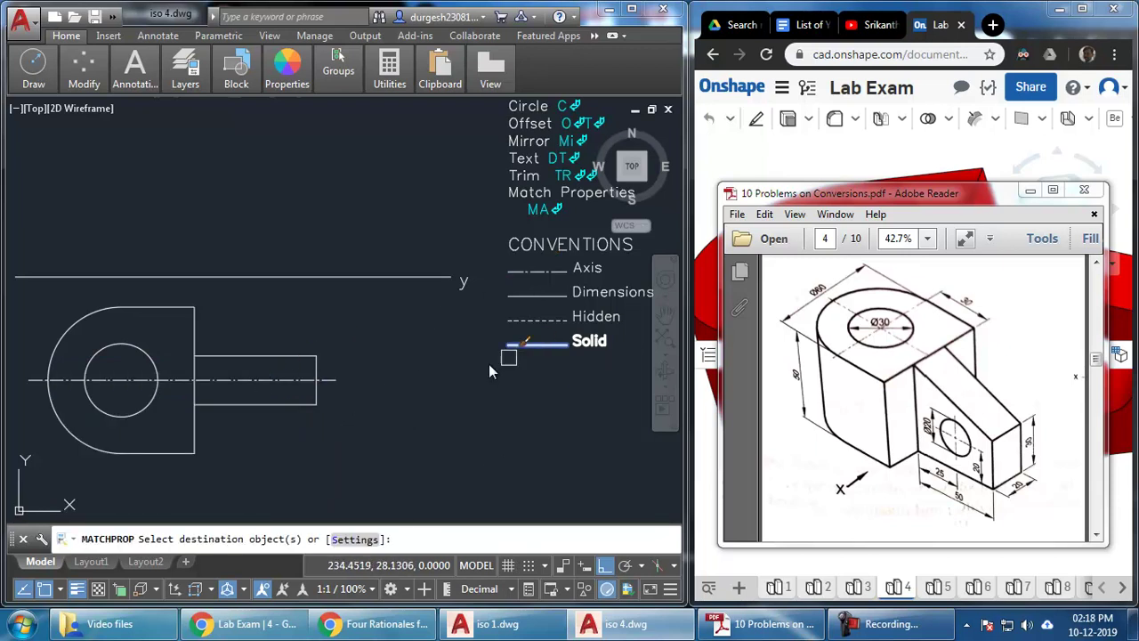
left_click(34, 299)
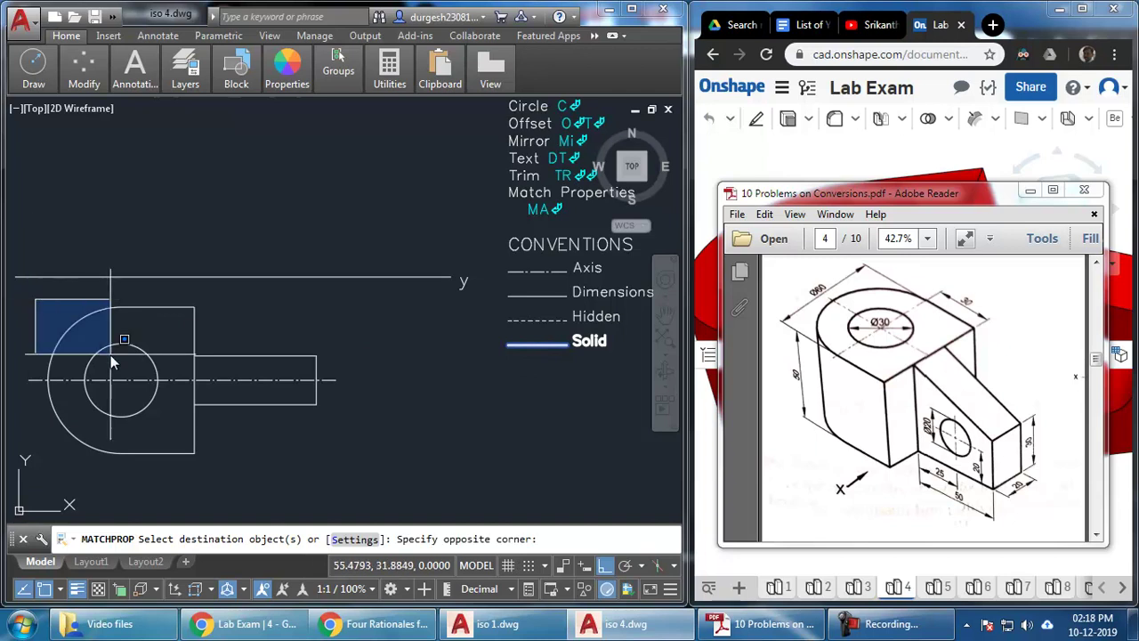
left_click(330, 476)
key("Return")
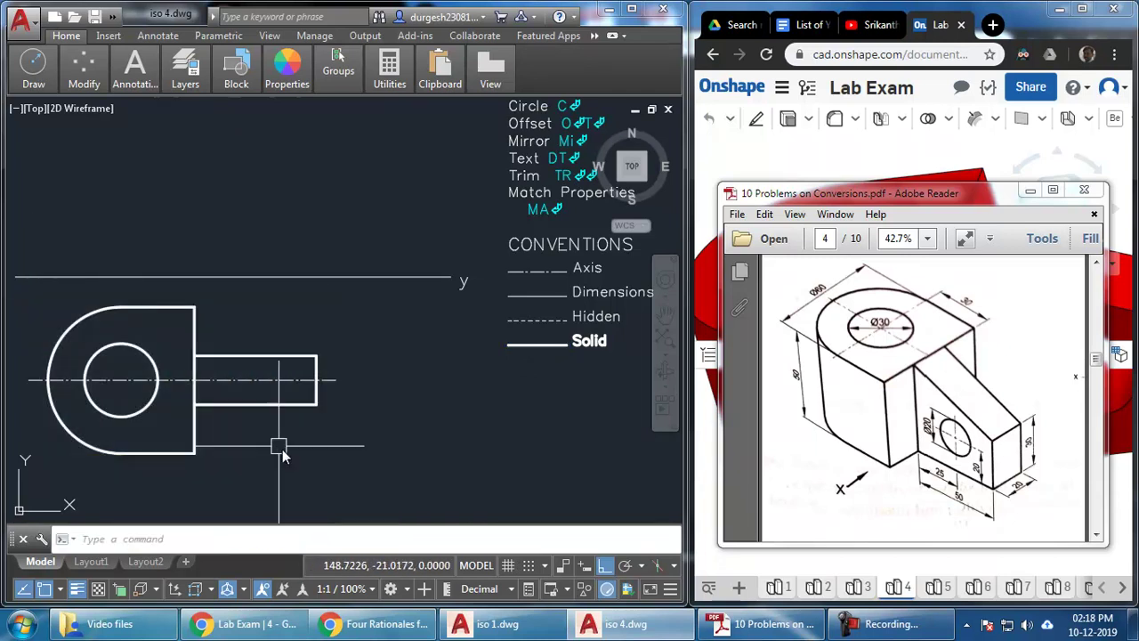
Draw a vertical line and give it the Axis dash-dot style with MATCHPROP
type("l")
key("Return")
left_click(352, 378)
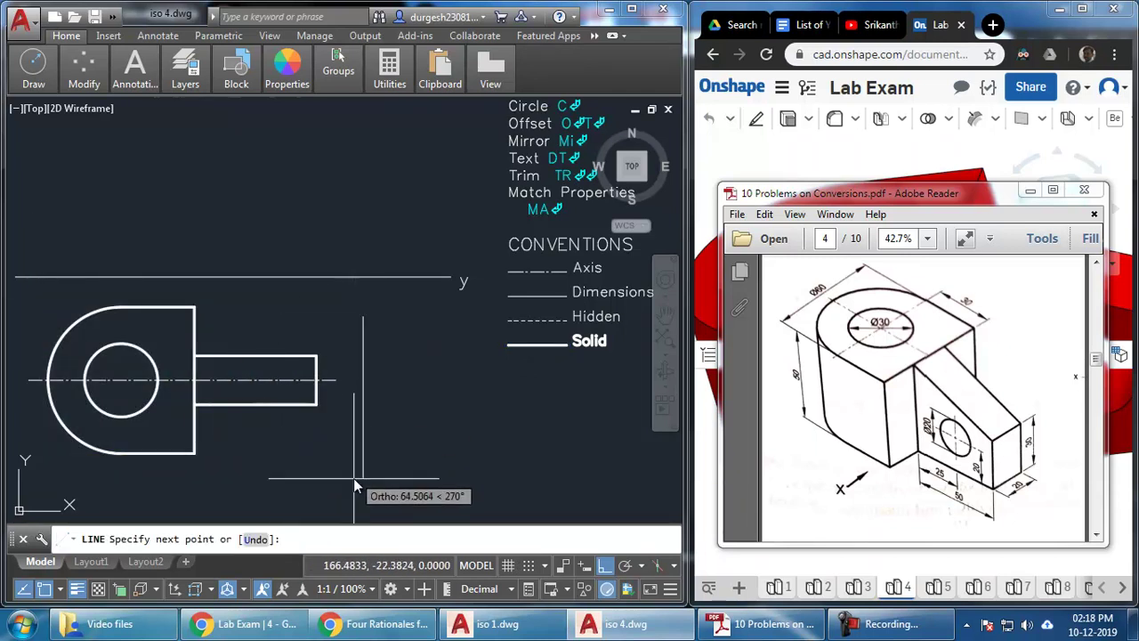
key("Escape")
type("ma")
key("Return")
left_click(527, 270)
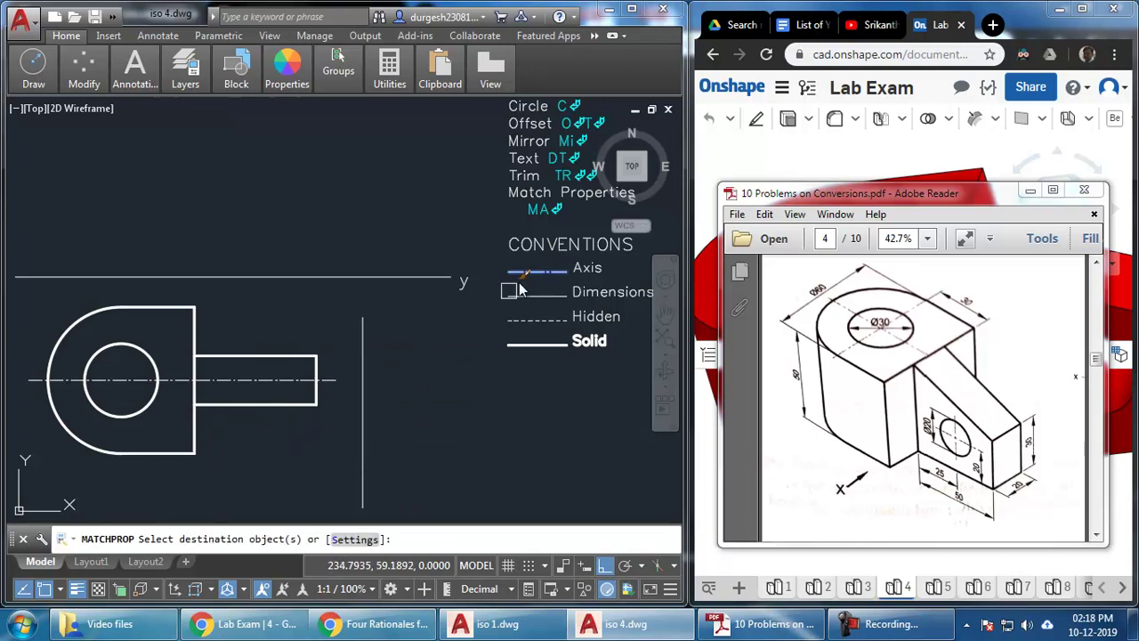
left_click(363, 433)
key("Return")
Move the vertical centre line so it passes through the hole's centre
left_click(366, 431)
left_click(363, 412)
left_click(121, 380)
middle_click_drag(291, 419, 307, 430)
key("Escape")
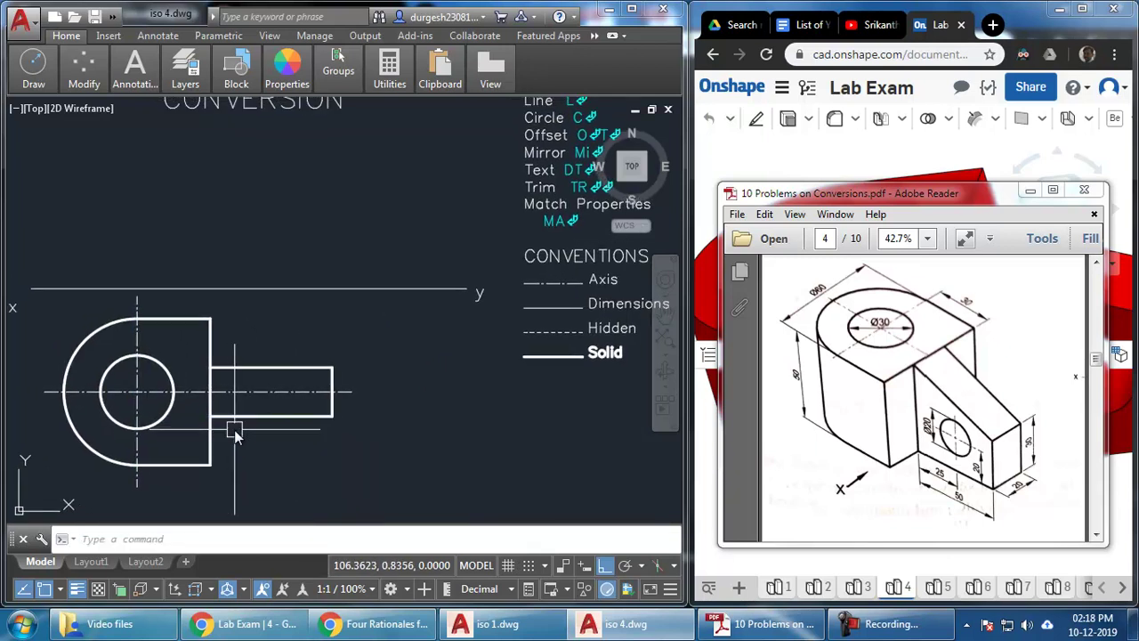
Move the whole top view lower below the xy line
middle_click_drag(229, 419, 249, 400)
left_click(38, 211)
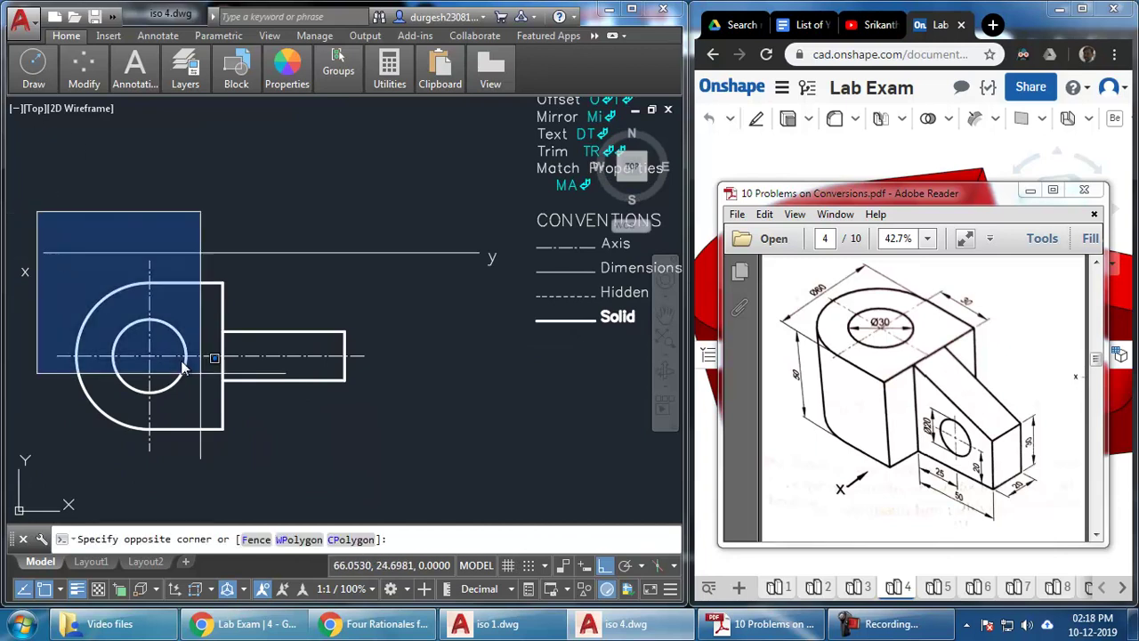
left_click(441, 491)
type("m")
key("Return")
left_click(422, 320)
left_click(422, 365)
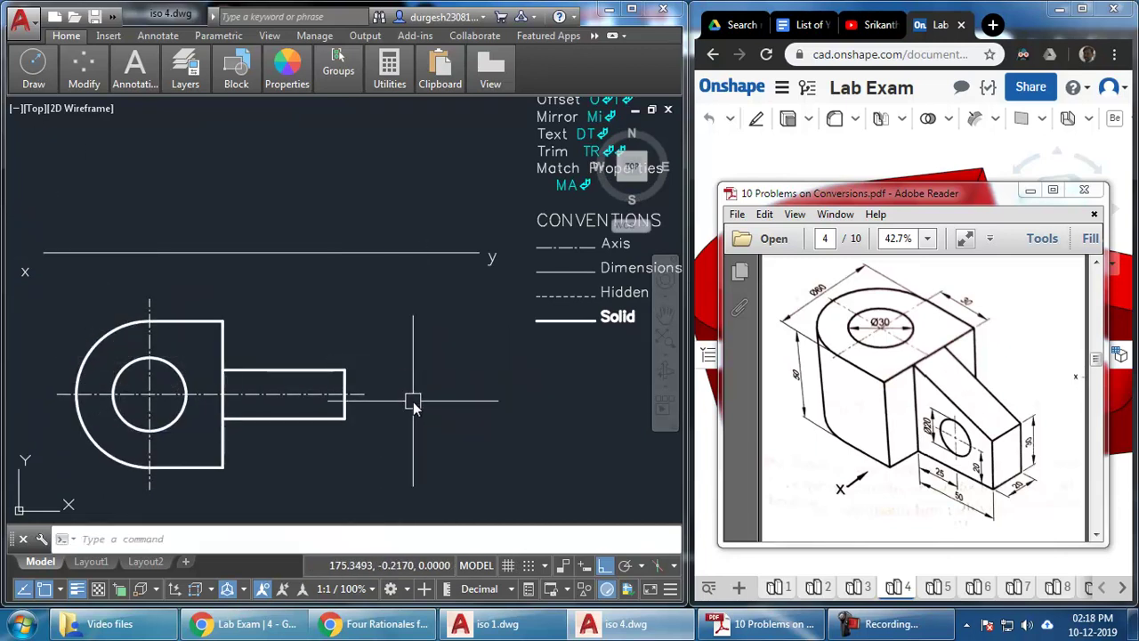
middle_click_drag(411, 400, 404, 415)
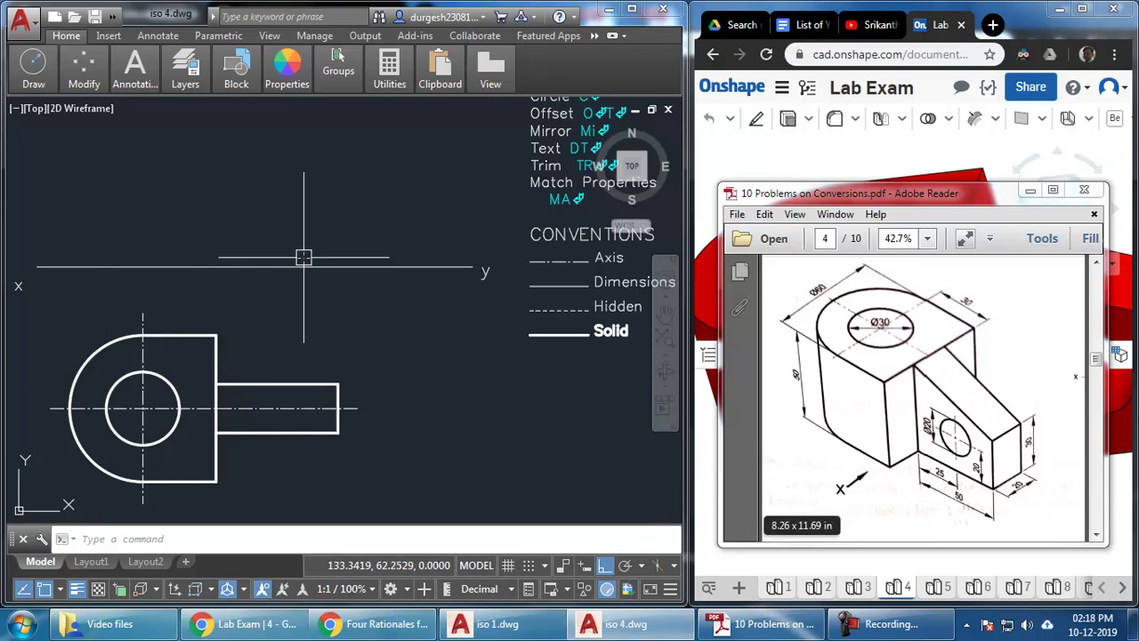
Draw the front outline from the arc's left point: up 50, across to the lug edge, down to xy
middle_click_drag(304, 258, 303, 265)
type("l")
key("Return")
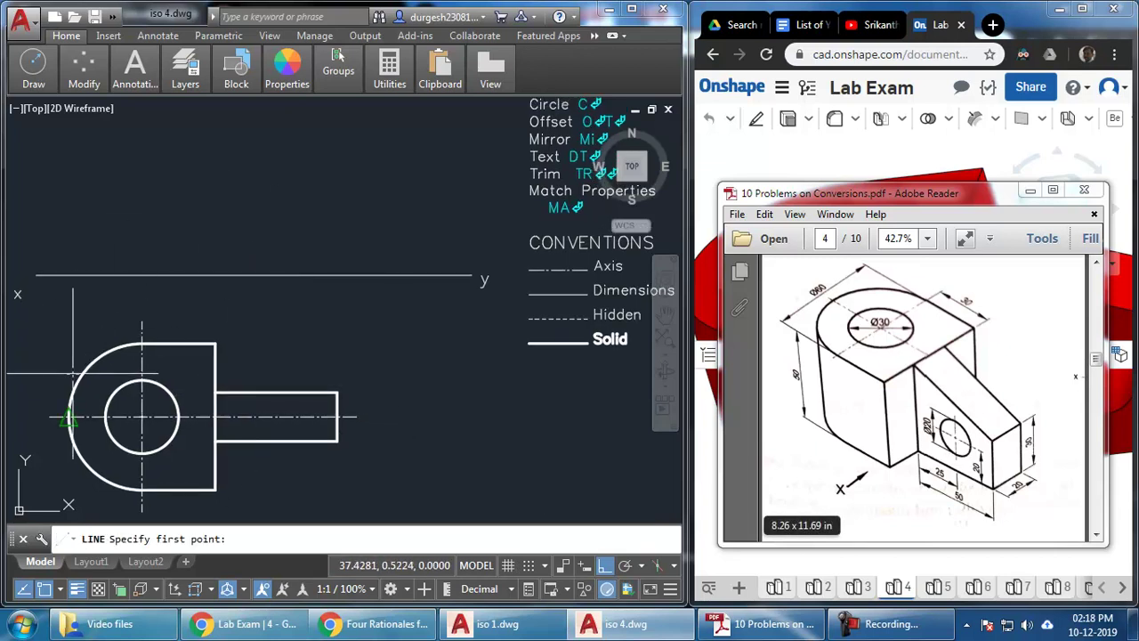
left_click(69, 417)
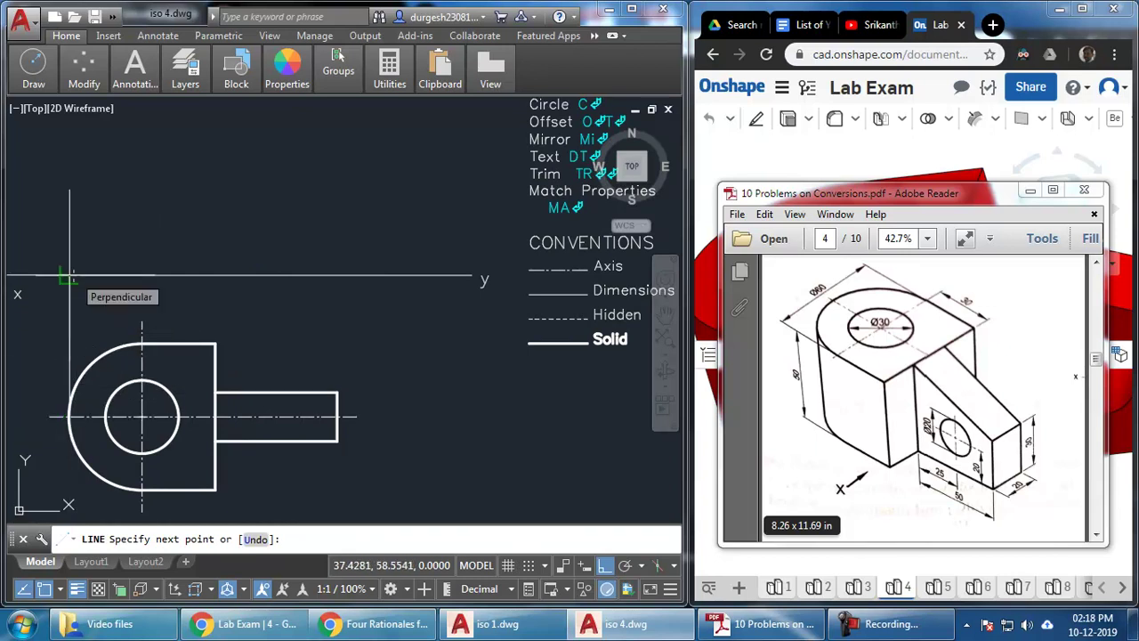
middle_click_drag(160, 217, 155, 229)
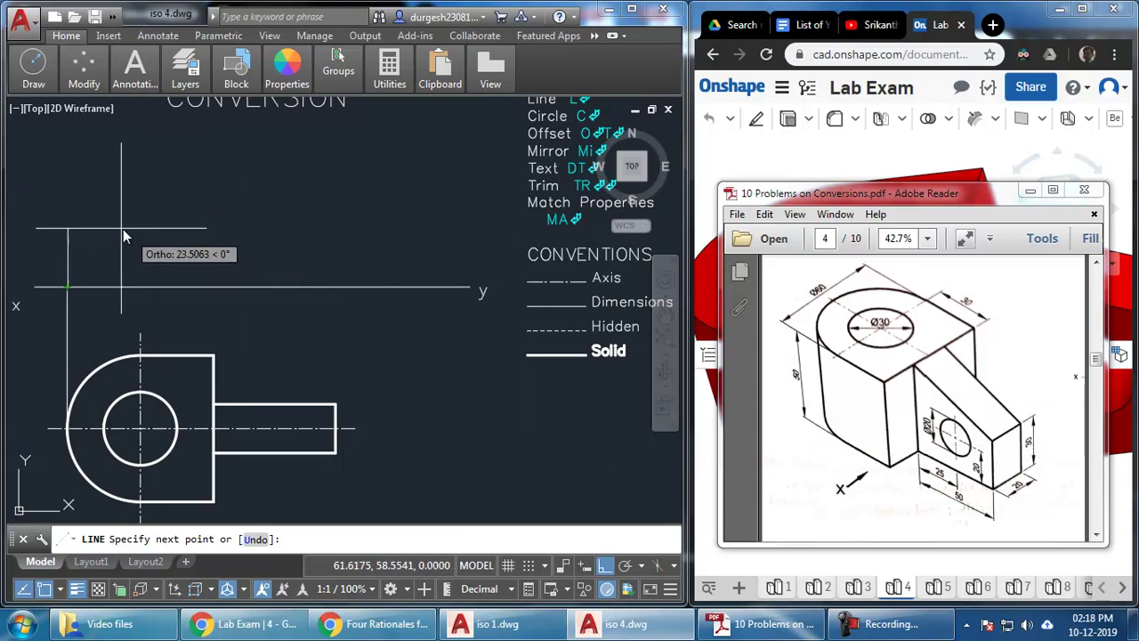
type("50")
key("Return")
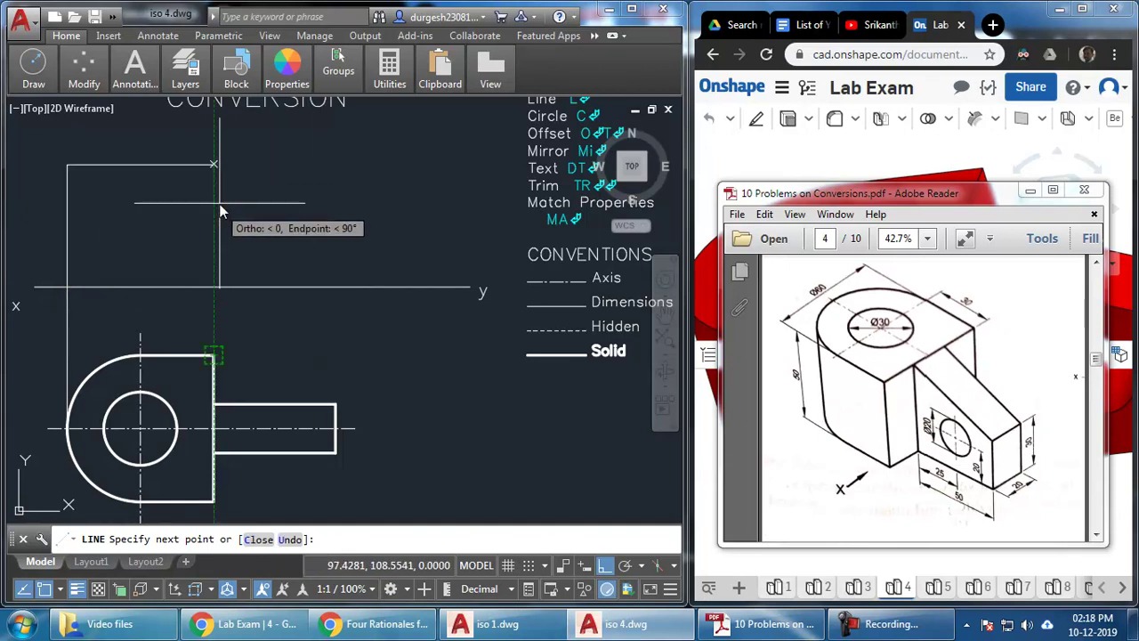
left_click(214, 191)
left_click(214, 287)
key("Escape")
Project the lug's top-right corner up to the xy line
key("space")
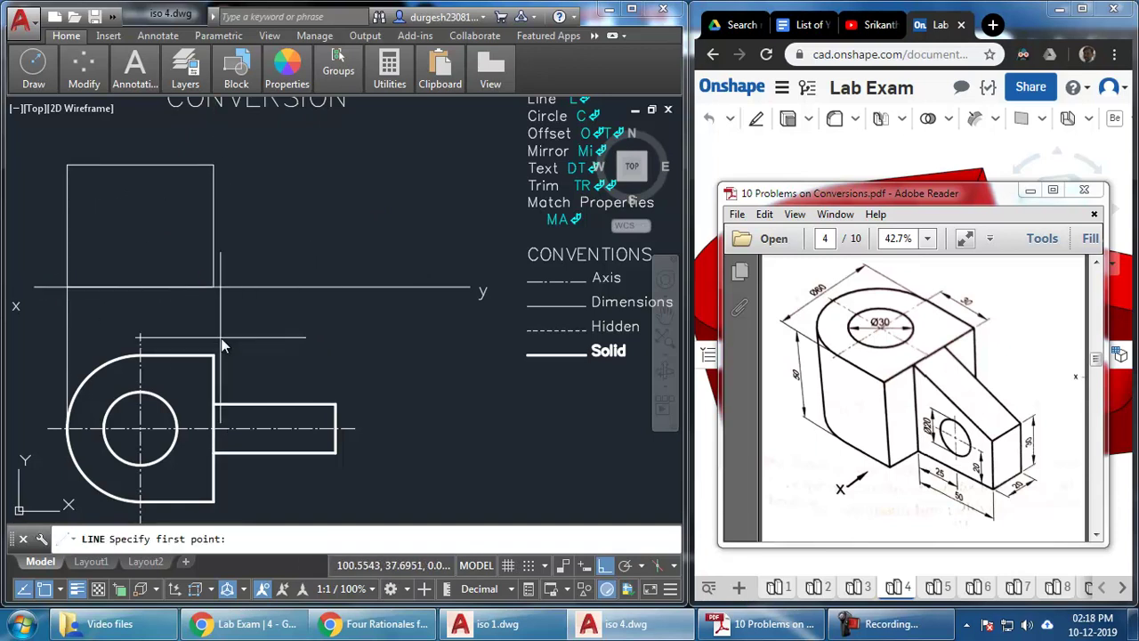
left_click(206, 357)
left_click(215, 287)
key("Escape")
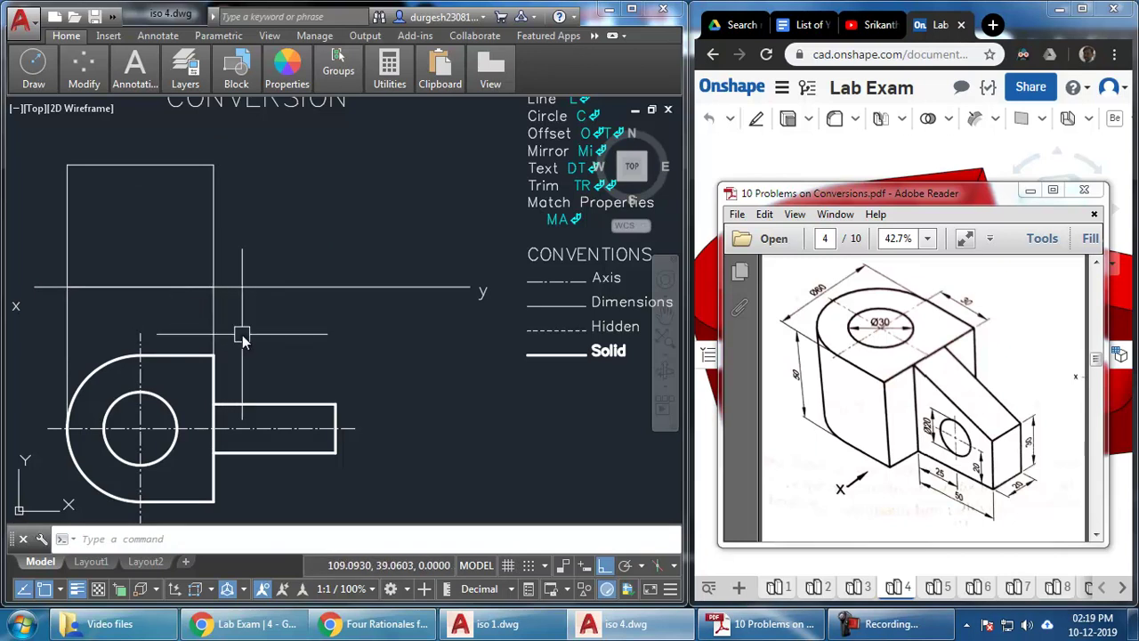
Draw vertical projector lines from the hole's left and right edges up to the front view's top
type("l")
key("Return")
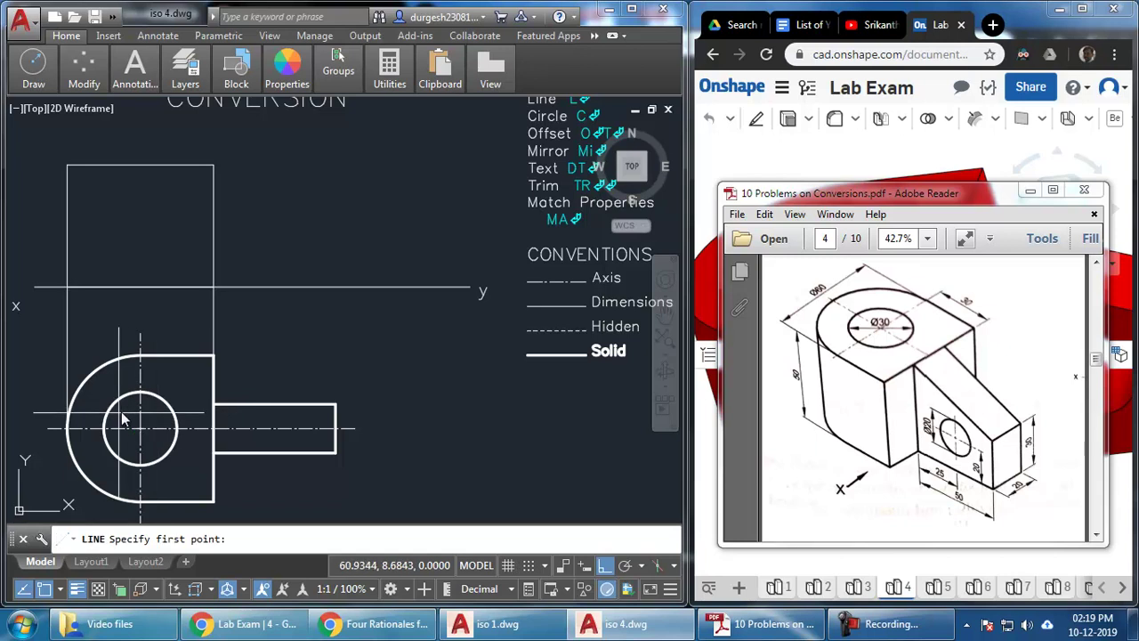
left_click(103, 428)
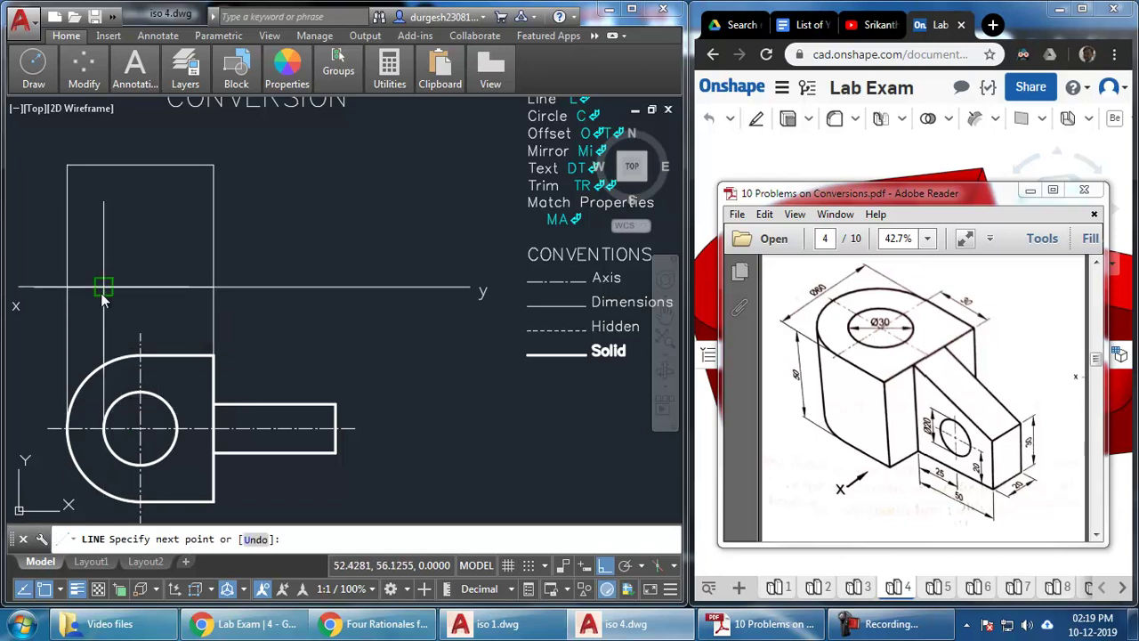
left_click(104, 165)
key("Return")
key("Return")
left_click(177, 428)
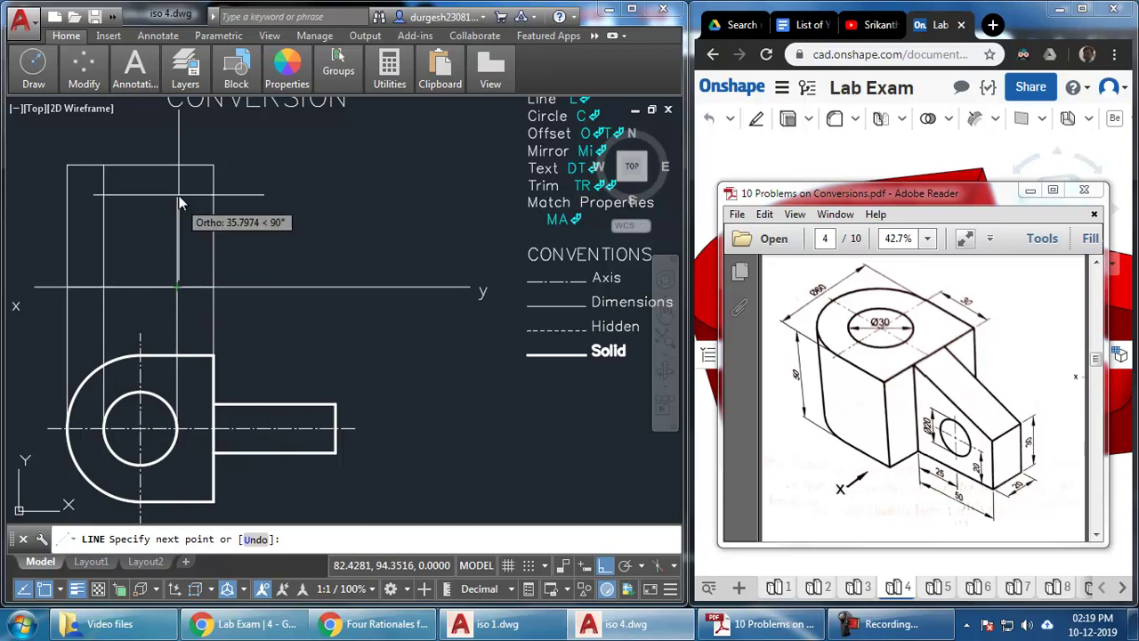
left_click(179, 165)
key("Return")
key("Return")
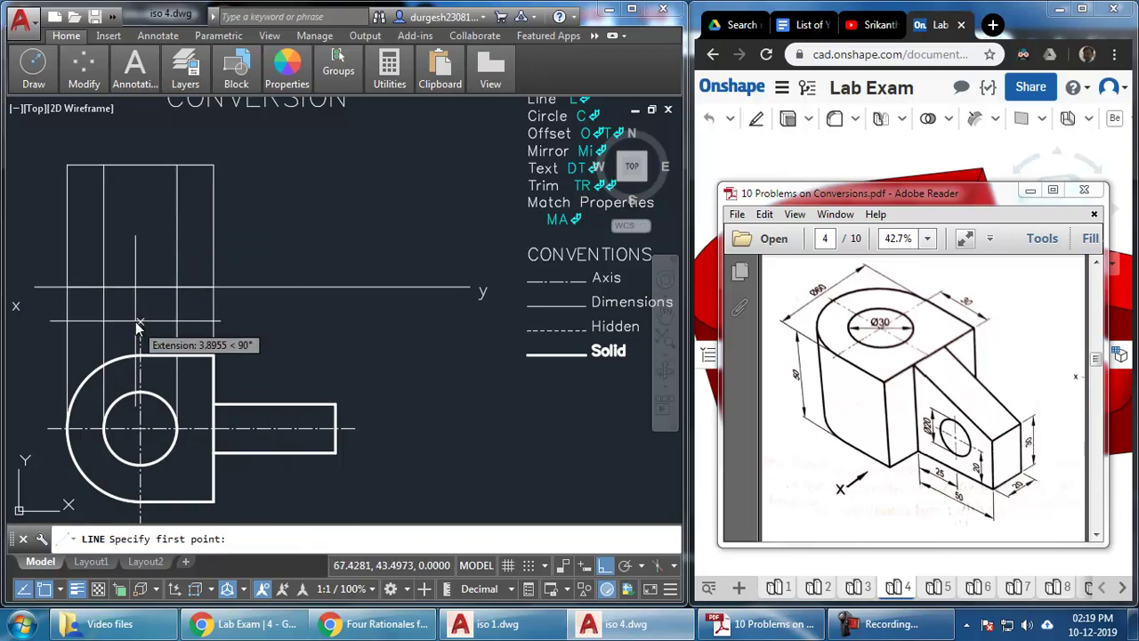
left_click(140, 305)
Use MATCHPROP to copy the top edge's heavy outline style to the front view and both inner vertical lines
key("Return")
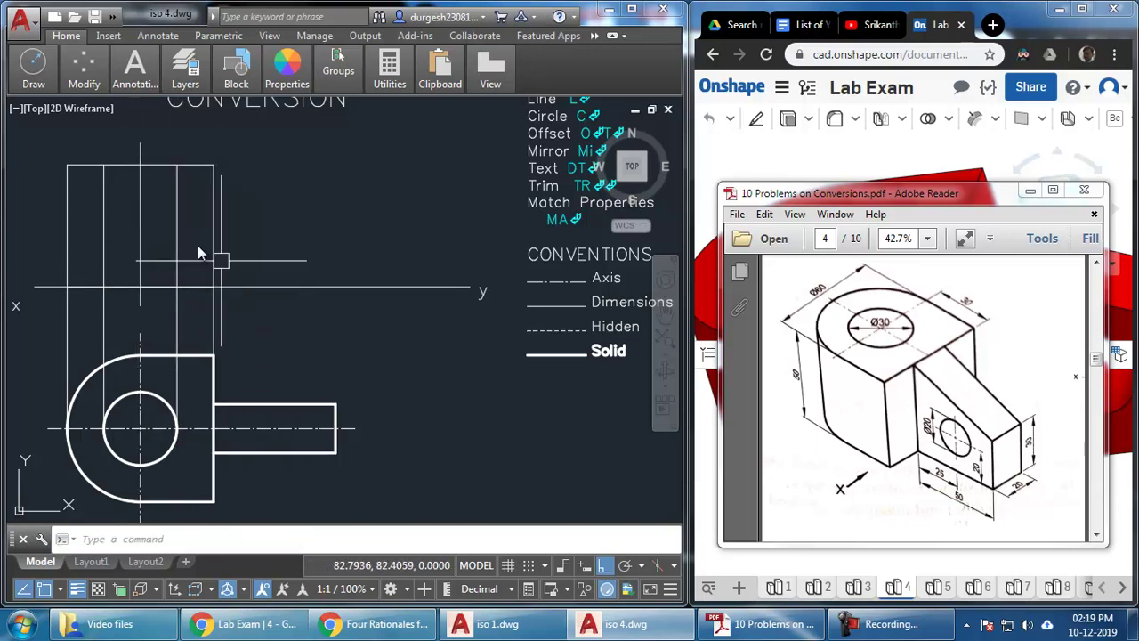
type("MA")
key("Return")
left_click(143, 329)
key("Return")
key("Return")
left_click(198, 356)
left_click(51, 156)
left_click(253, 315)
key("Return")
left_click(174, 225)
left_click(103, 239)
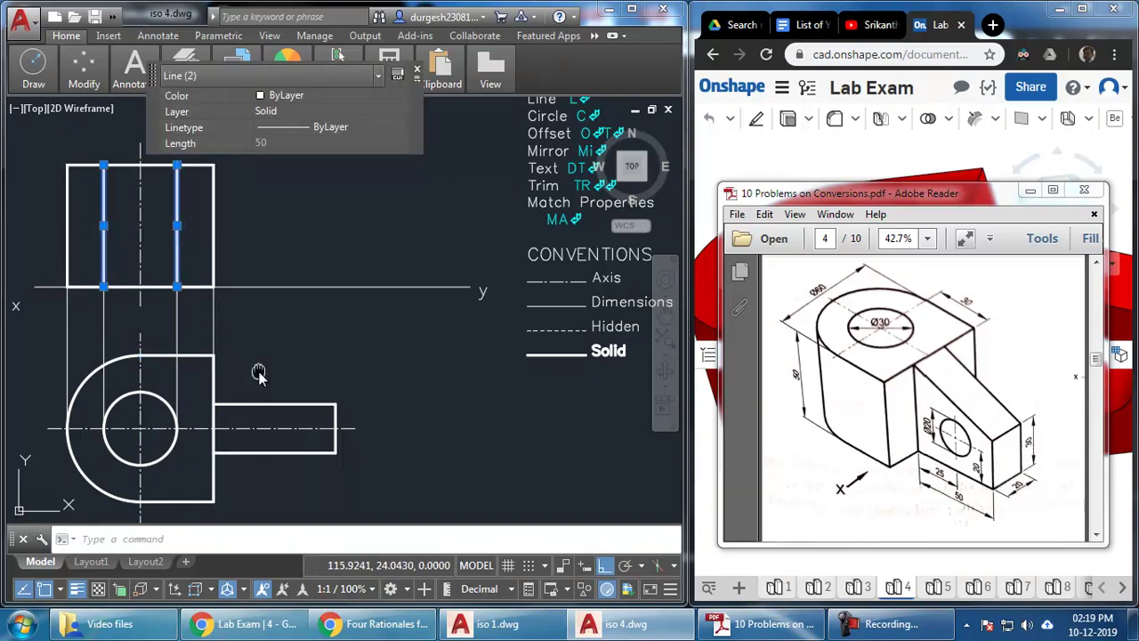
middle_click_drag(258, 374, 260, 385)
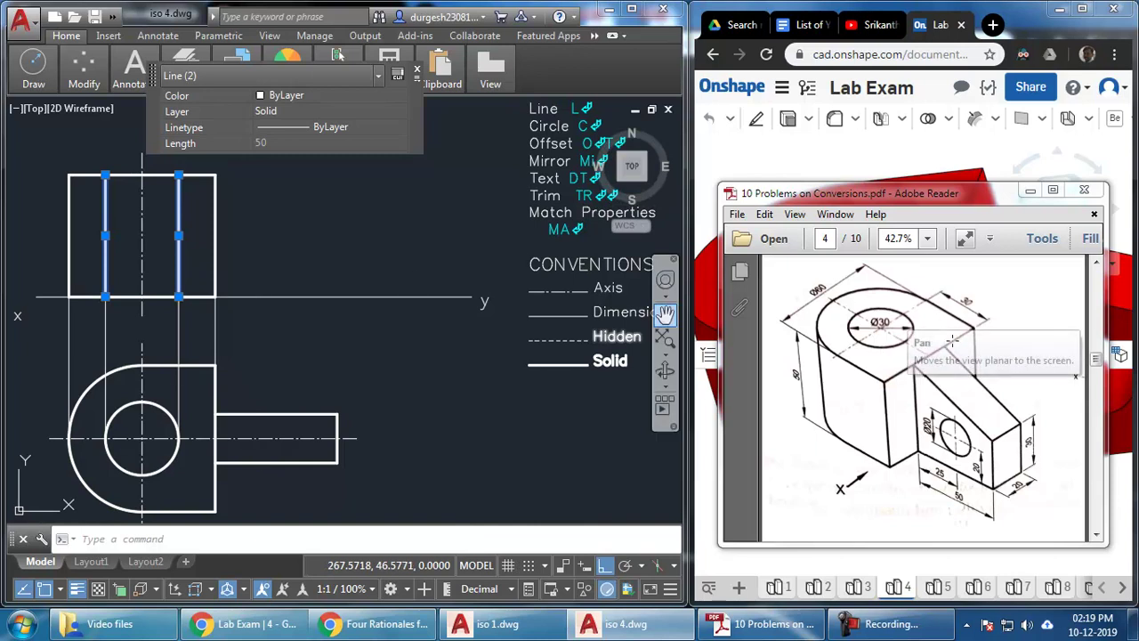
Minimize the PDF, confirm the Onshape hole's 30 mm diameter, and switch to the Front view
key("Escape")
left_click(1029, 190)
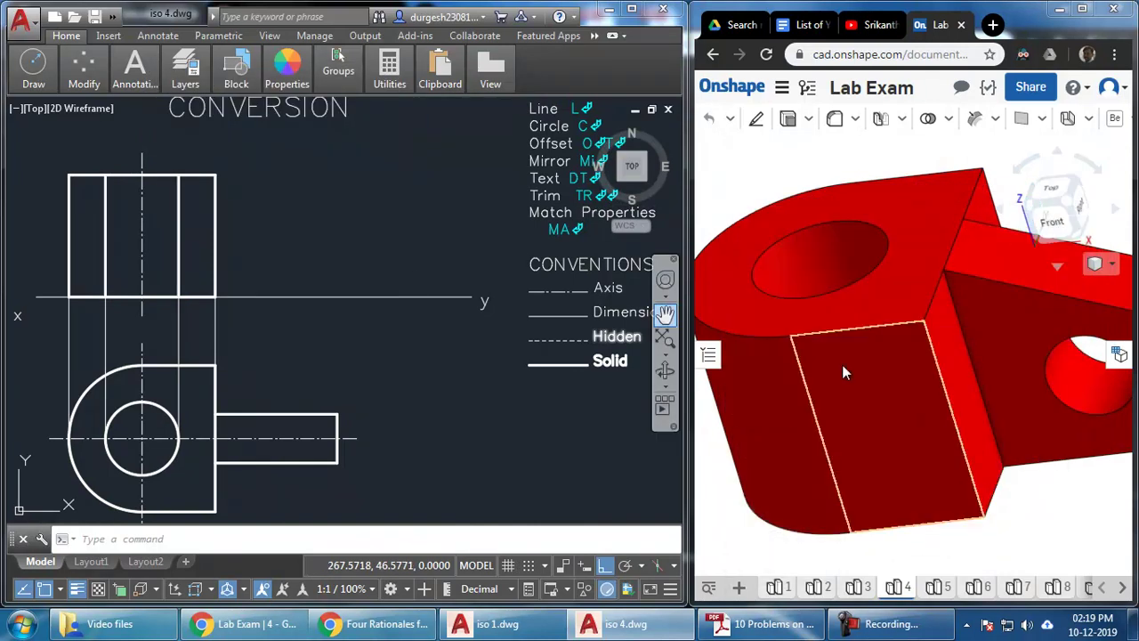
left_click(838, 263)
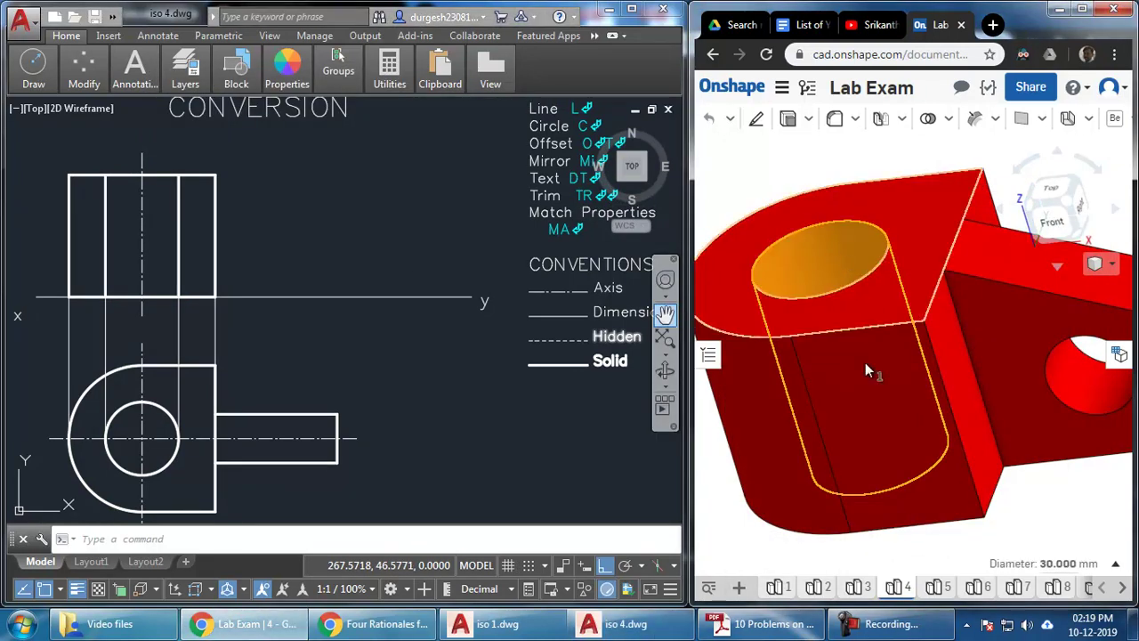
left_click(1054, 230)
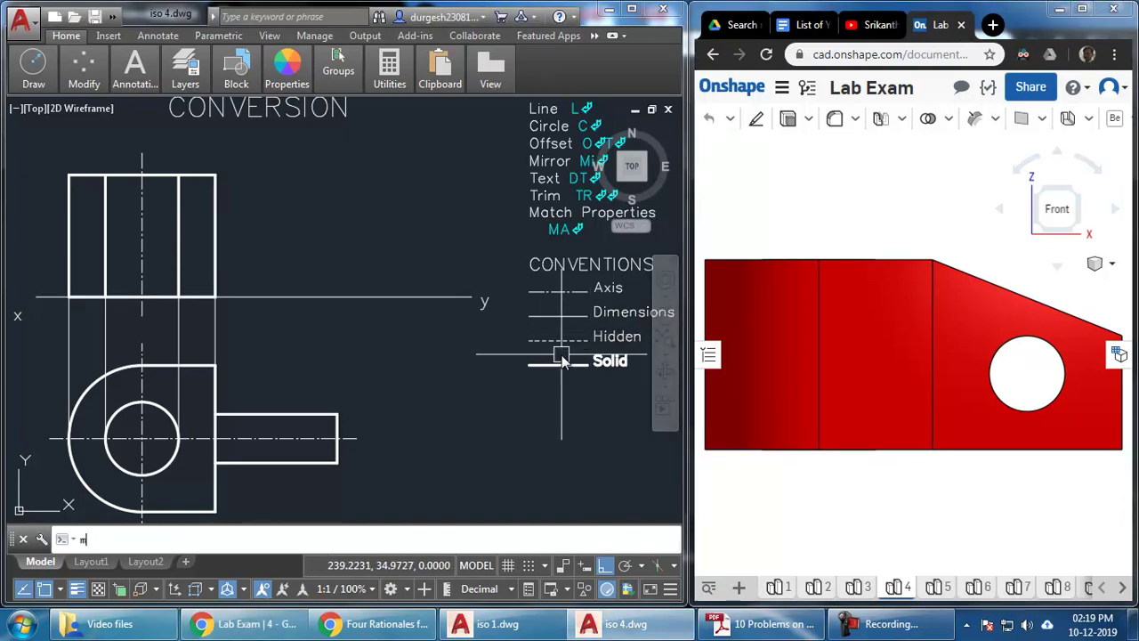
Apply the Hidden sample line's dashed style to the two hole-edge lines
type("a")
key("Return")
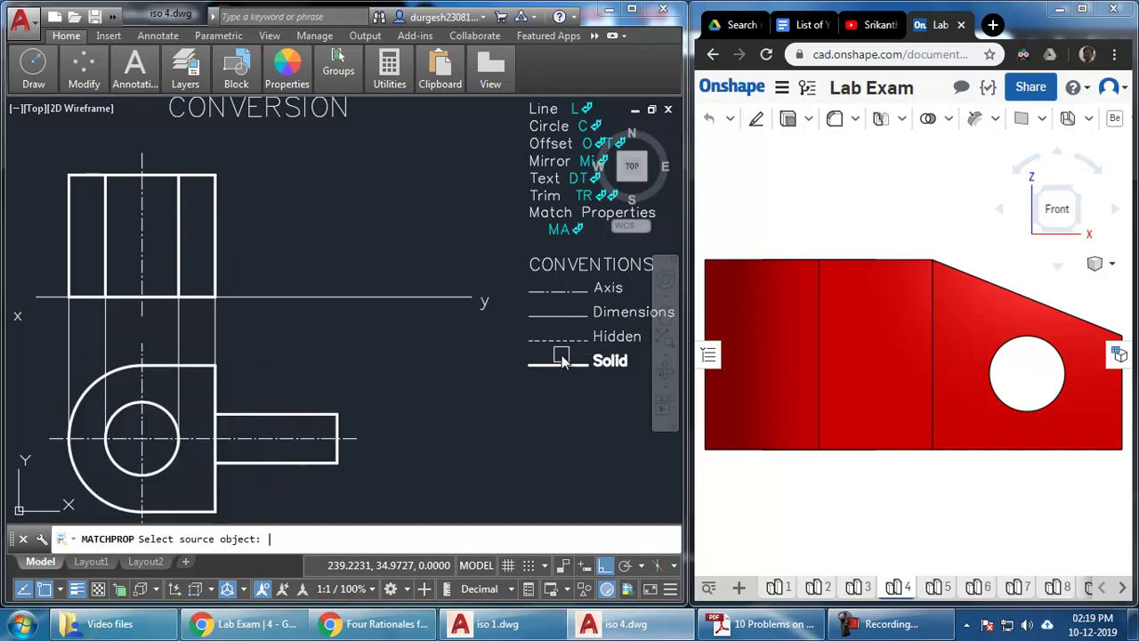
left_click(553, 344)
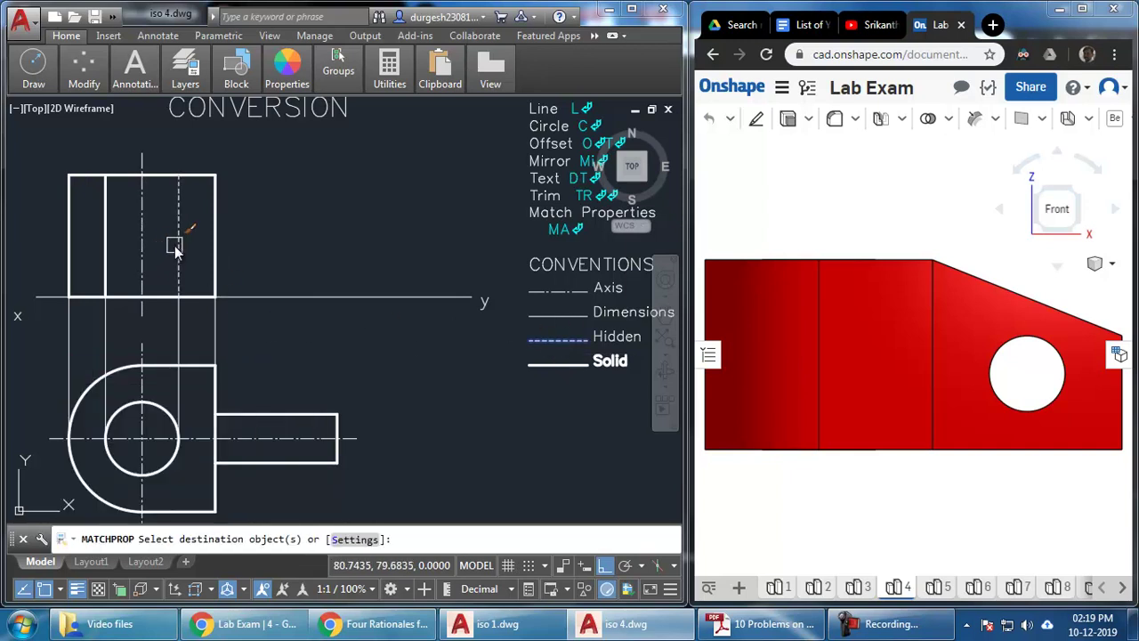
key("Escape")
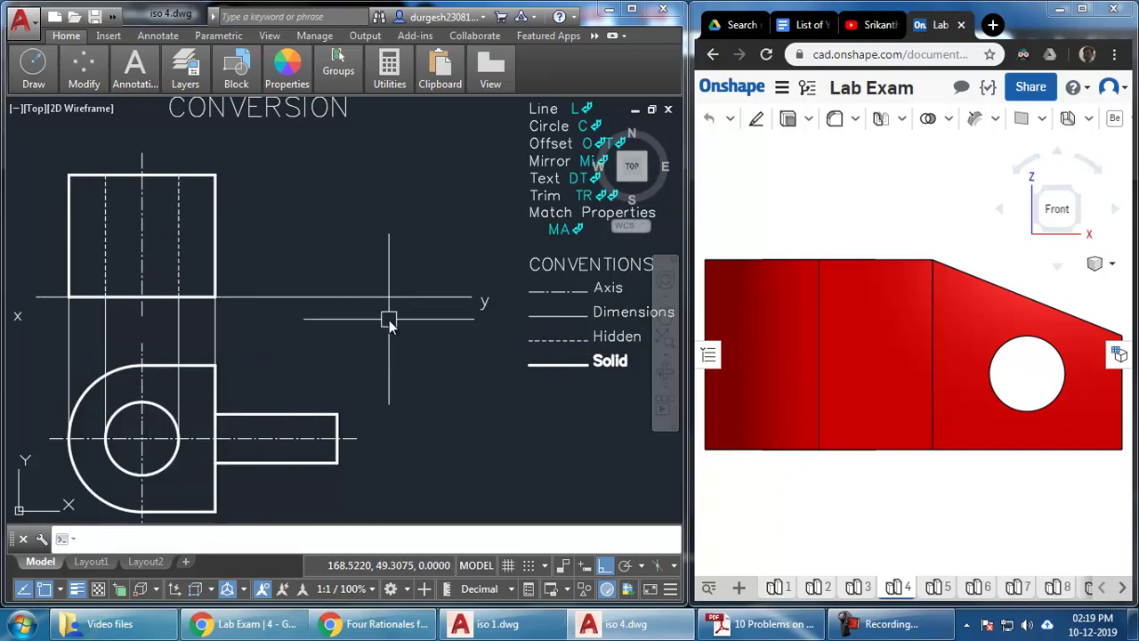
middle_click_drag(376, 386, 365, 376)
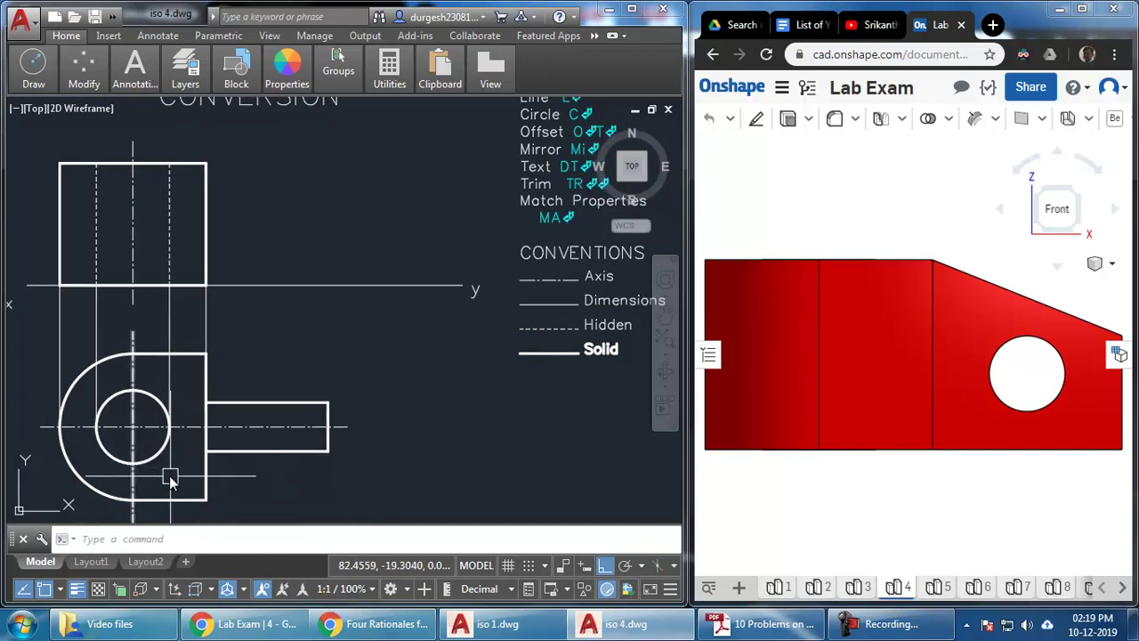
Return the 3D model to isometric and bring the PDF problem sheet back on screen
key("shift+7")
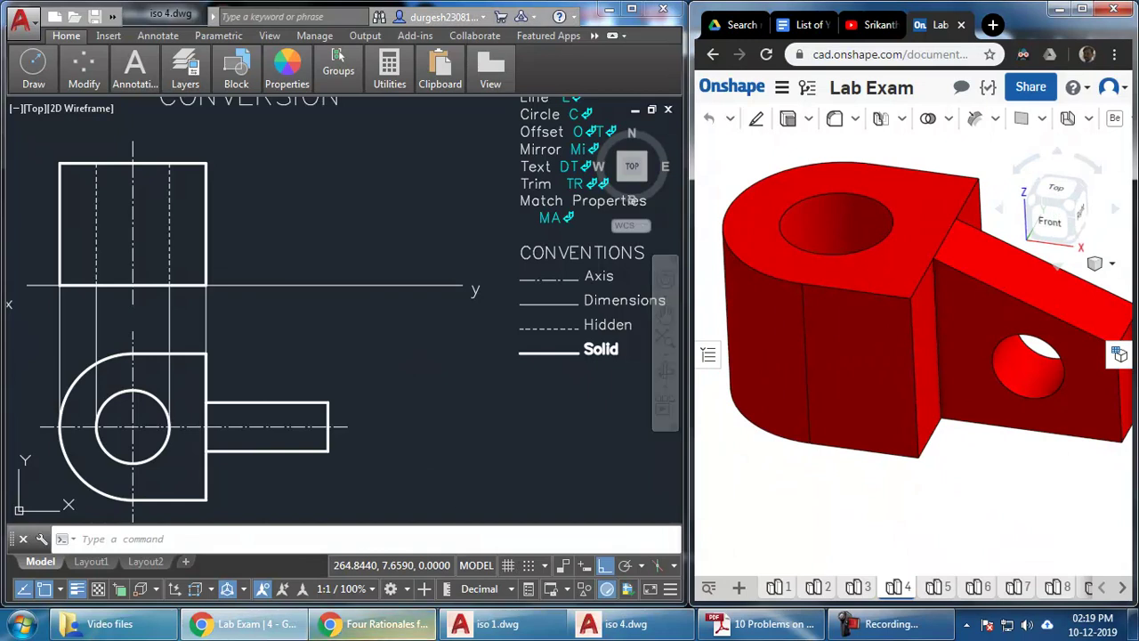
left_click(763, 628)
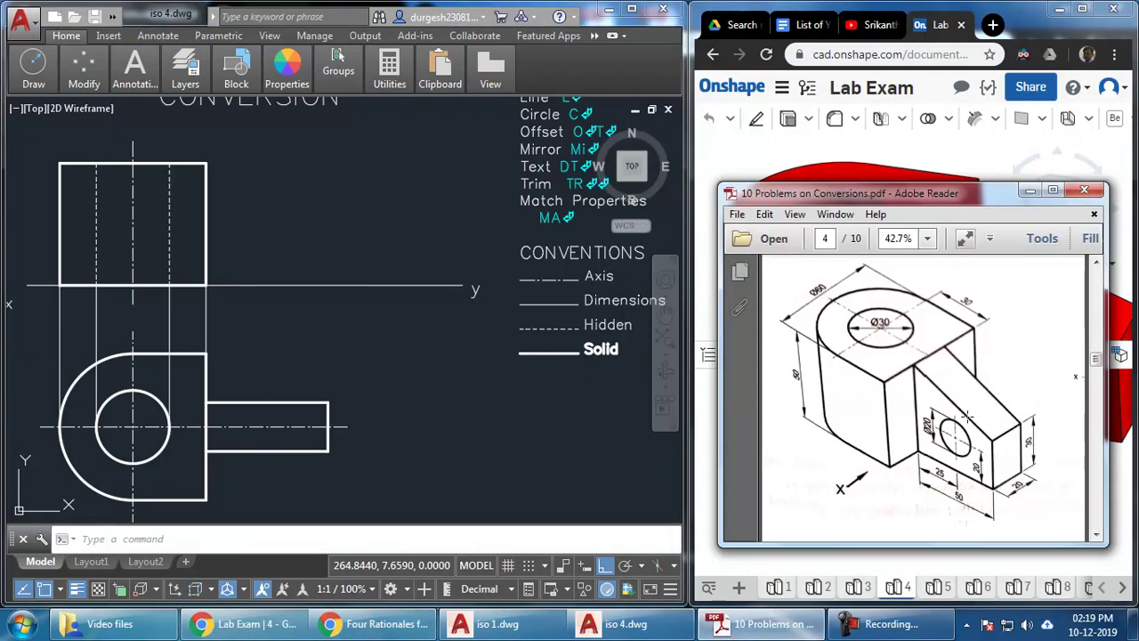
left_click(273, 283)
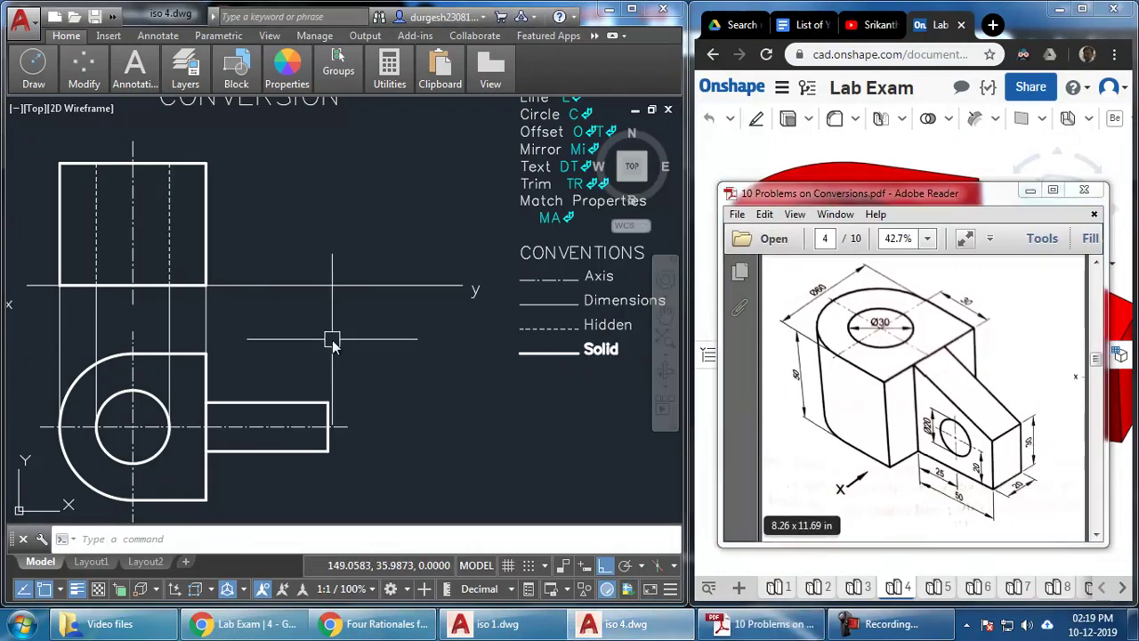
Project a line up from the top view, draw the 30-unit arm end edge and sloping top edge
type("l")
key("Return")
left_click(328, 403)
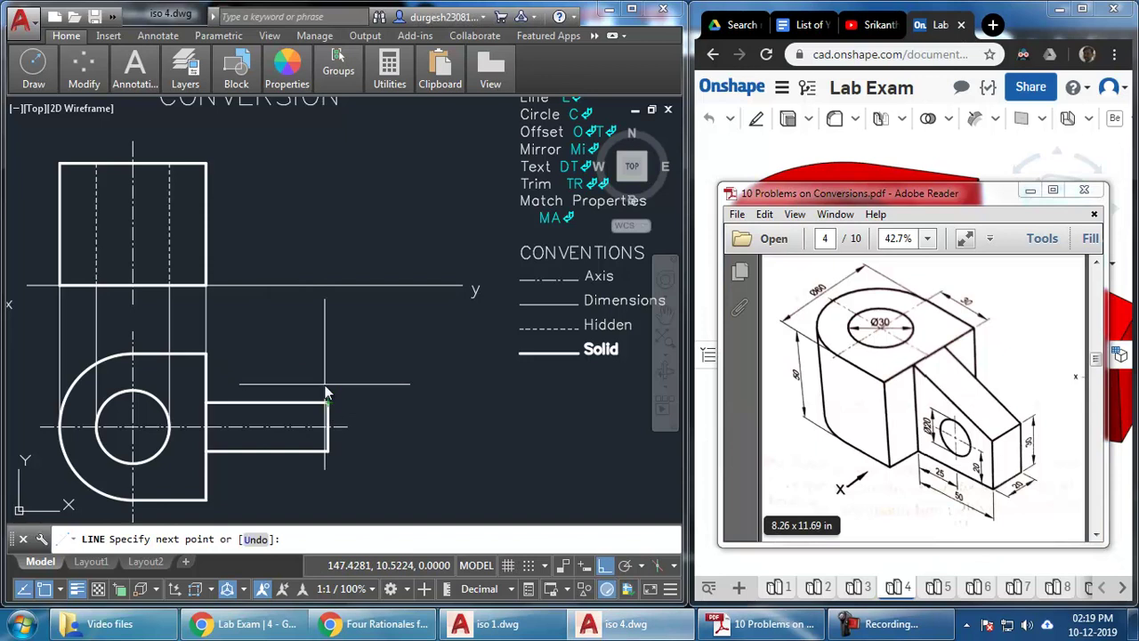
left_click(328, 285)
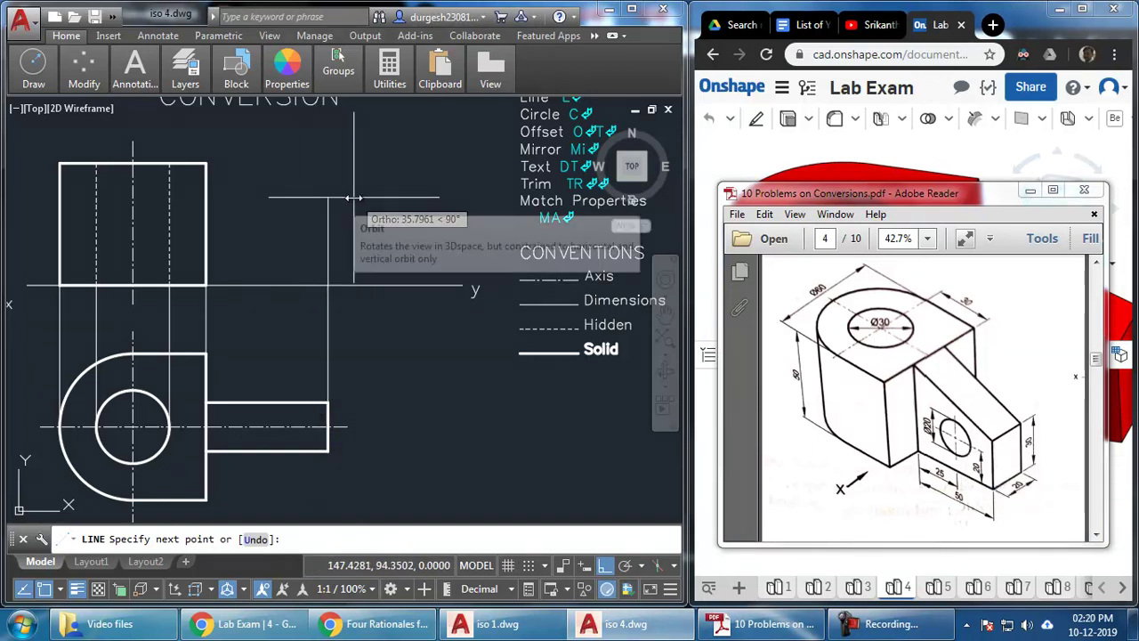
type("30")
key("Return")
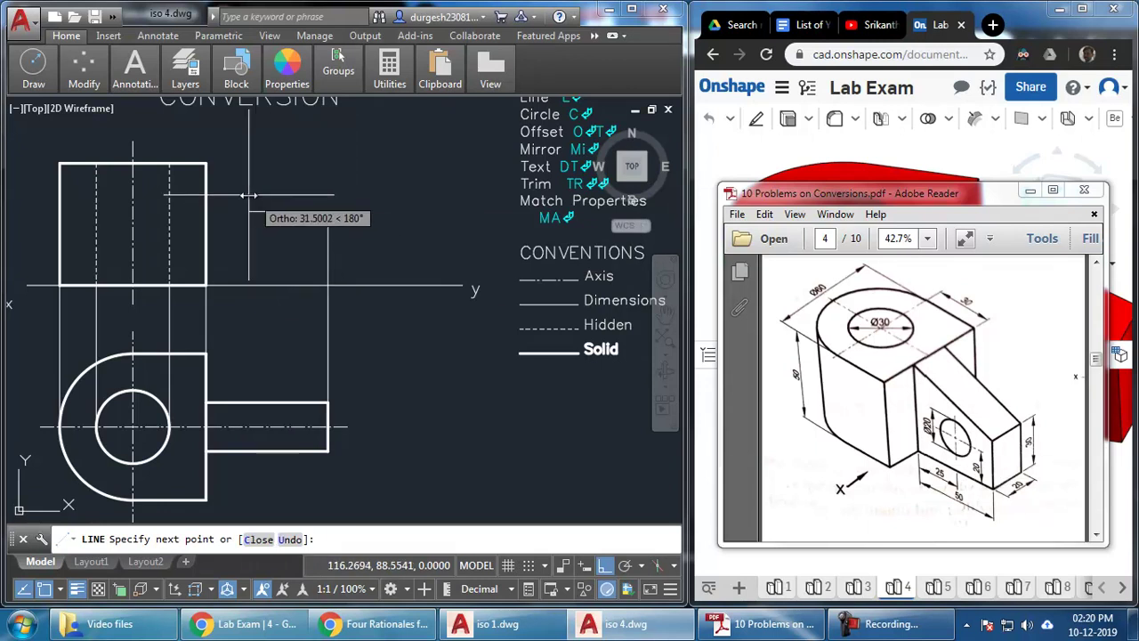
left_click(207, 212)
left_click(206, 163)
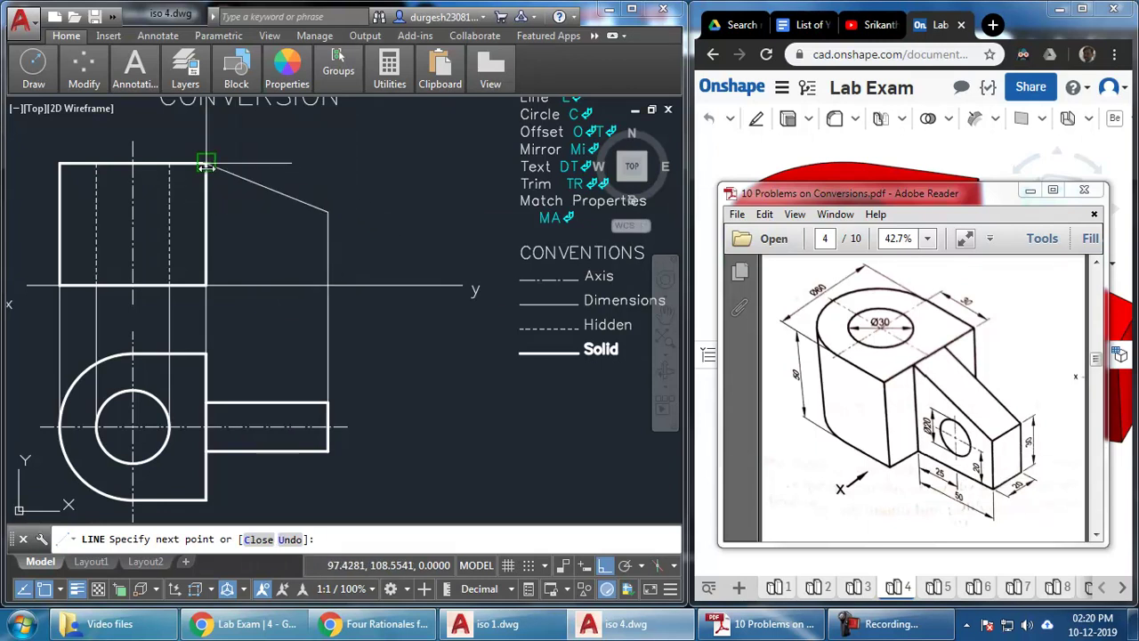
key("Return")
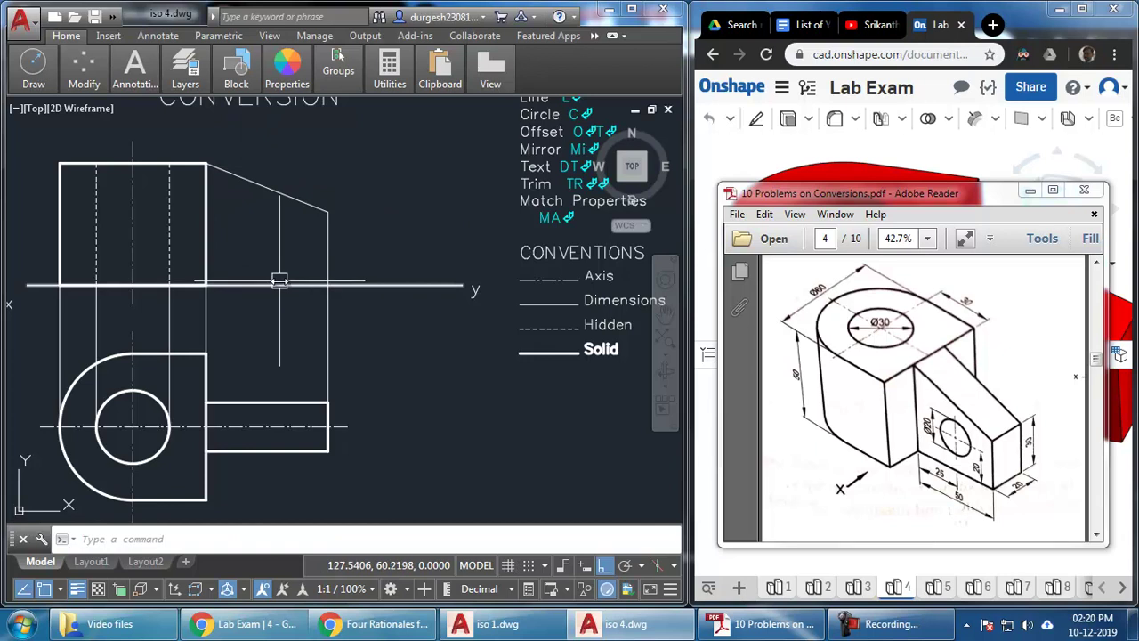
Draw the arm's base line from the front view's corner to the end edge
key("Return")
left_click(207, 284)
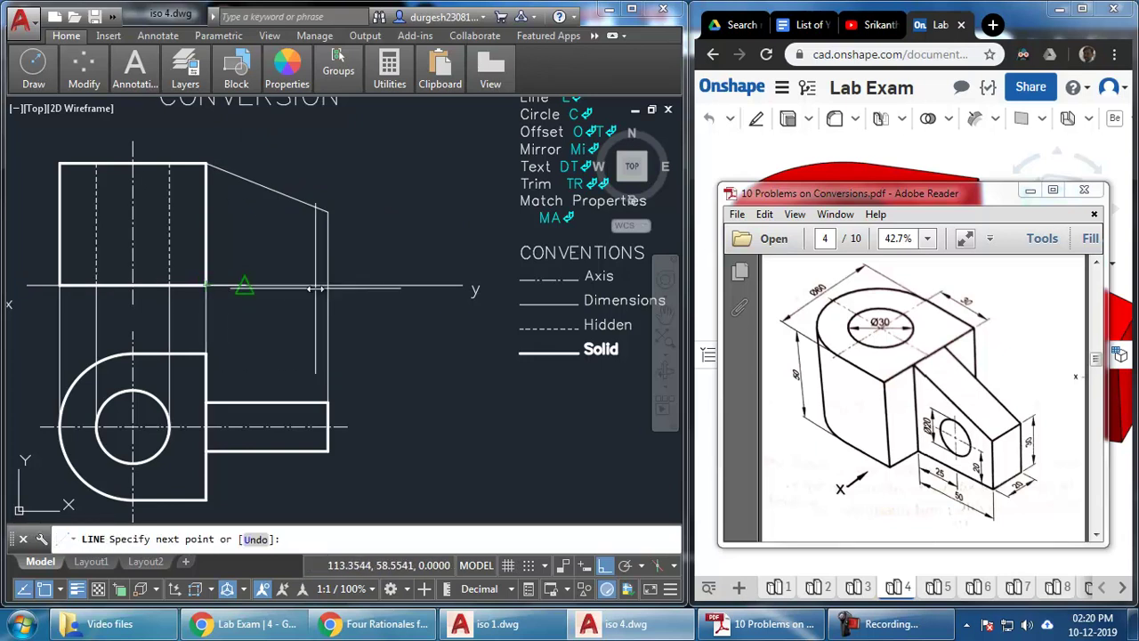
left_click(327, 285)
key("Return")
left_click(253, 287)
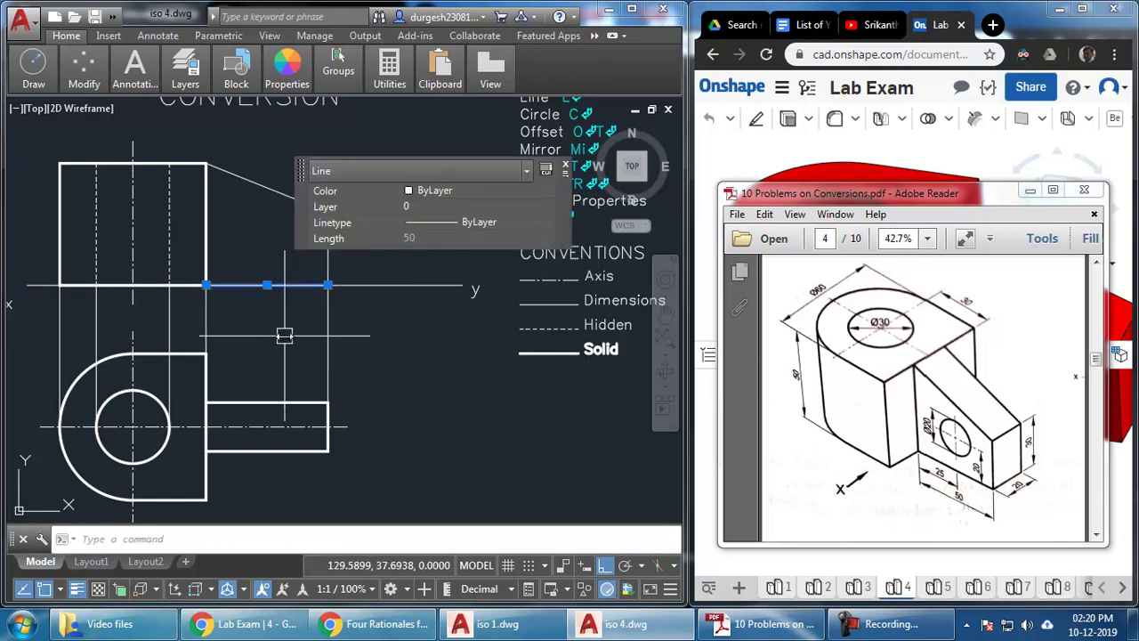
key("Escape")
Match the sloped edge to the front view's heavy outline style
type("ma")
key("Return")
left_click(267, 400)
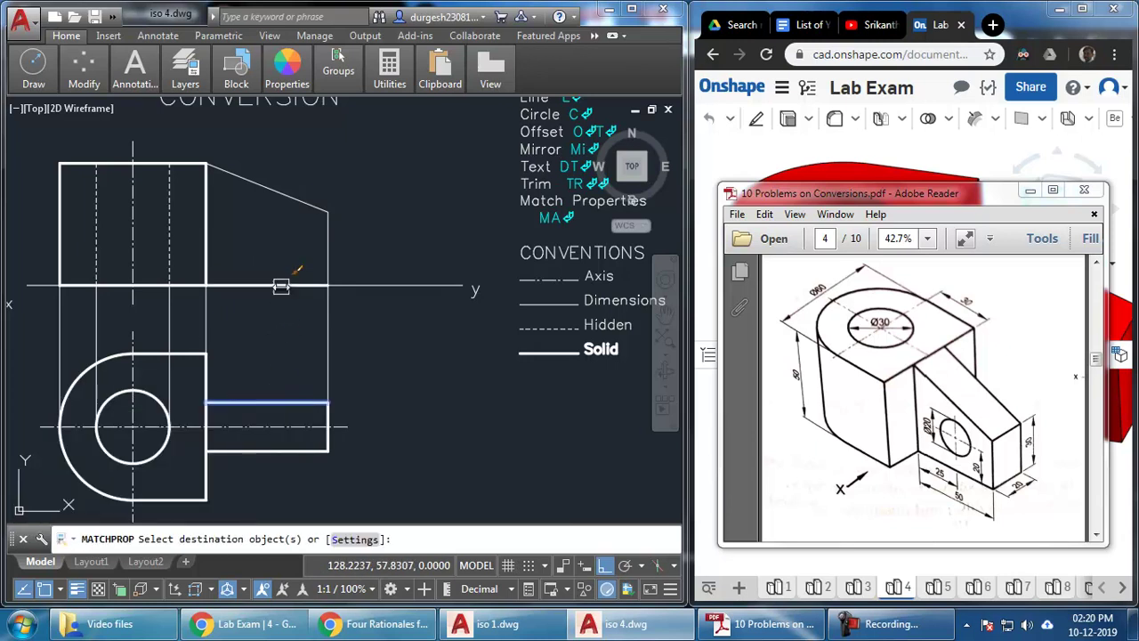
left_click(306, 203)
key("Return")
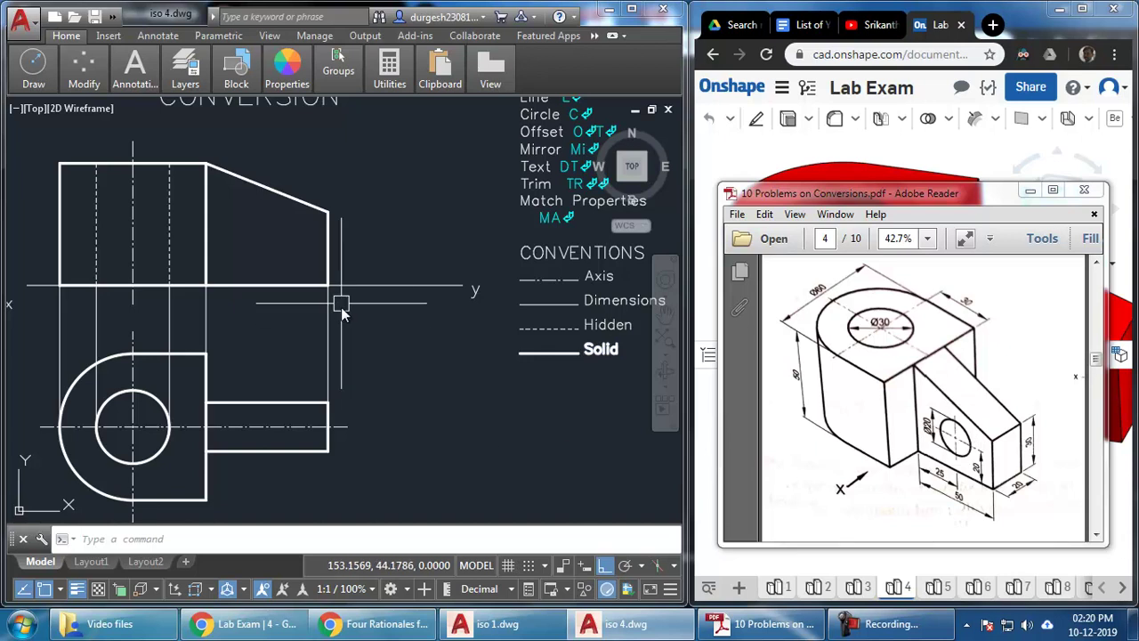
Offset the arm's base line 20 units upward
type("o")
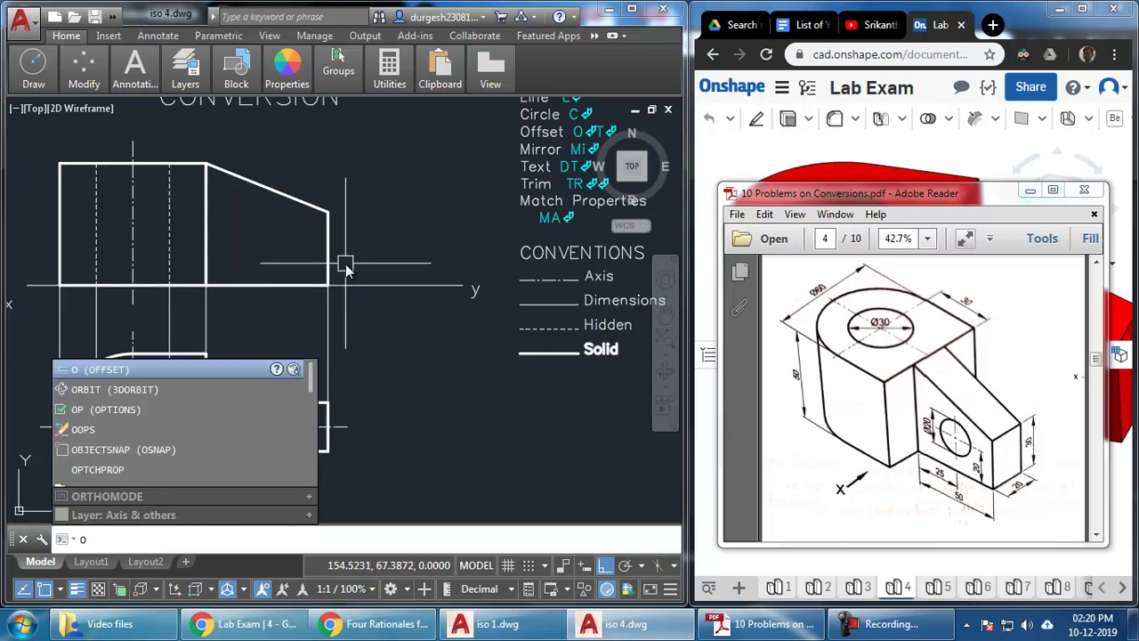
key("Return")
type("20")
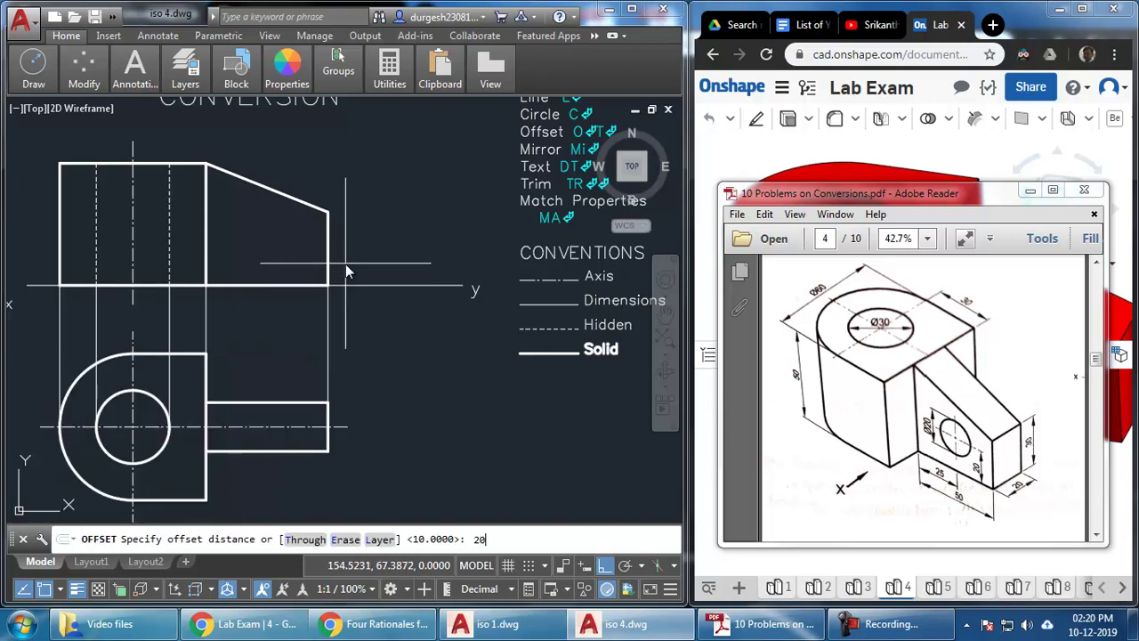
key("Return")
left_click(311, 285)
left_click(302, 247)
key("Return")
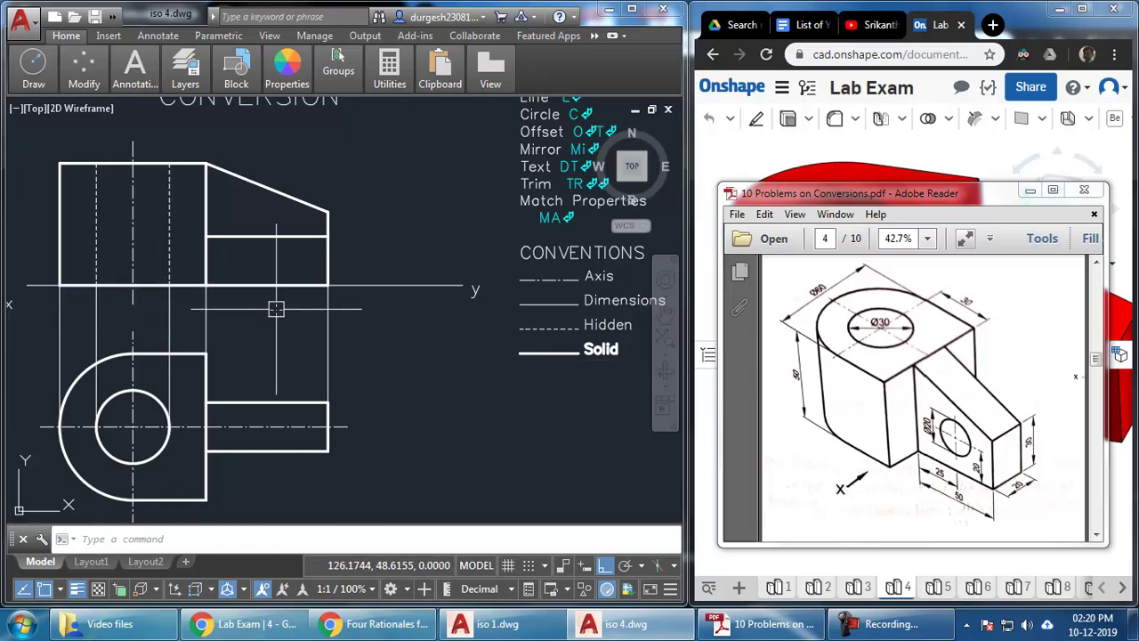
Offset the front view's right edge 25 units toward the arm
key("Return")
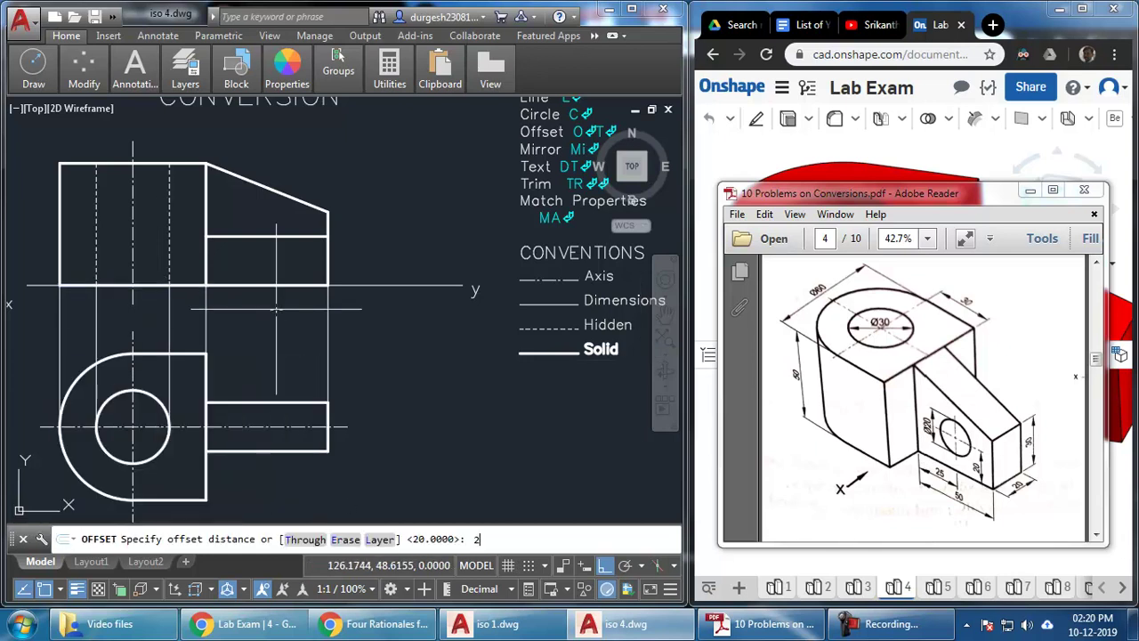
key("Return")
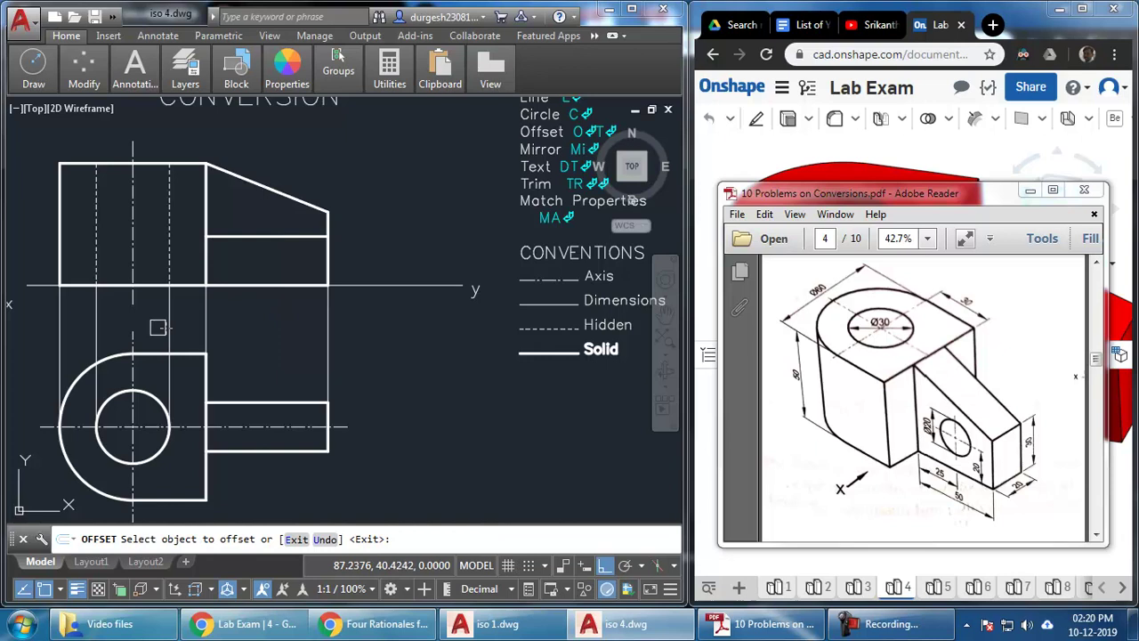
left_click(213, 259)
left_click(268, 260)
key("Escape")
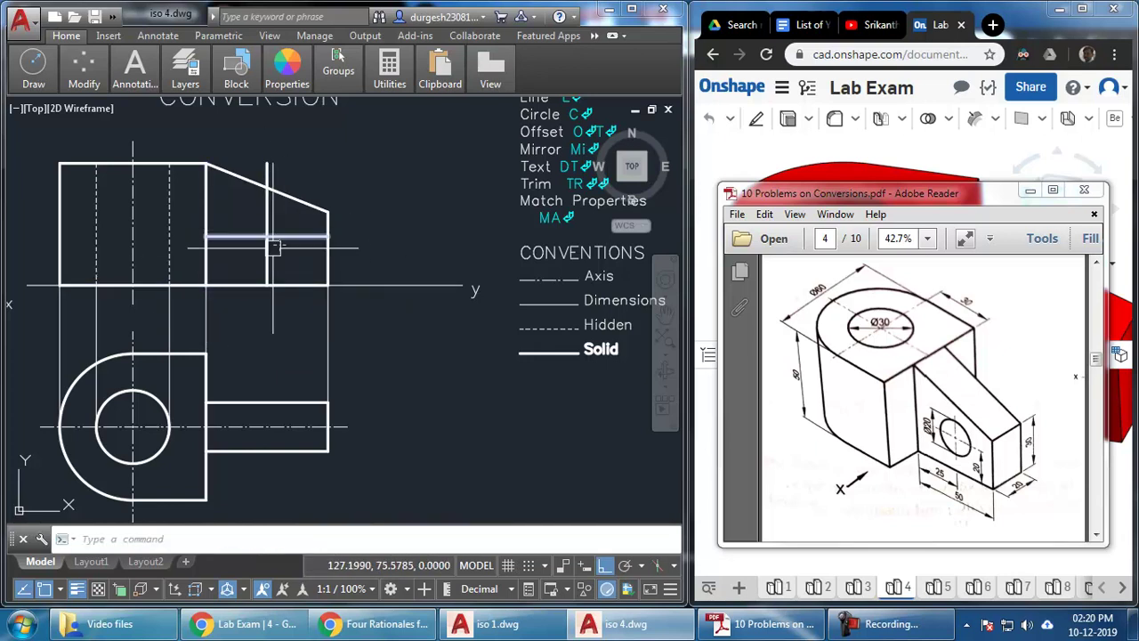
Draw a 20-diameter hole circle centred where the two offset lines cross
type("c")
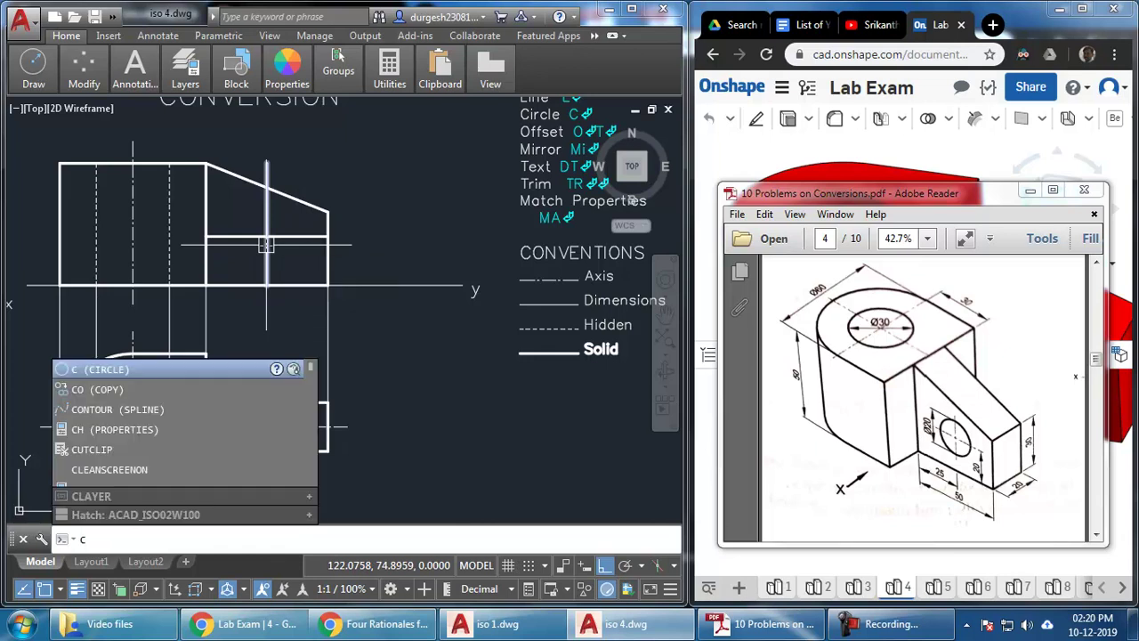
key("Return")
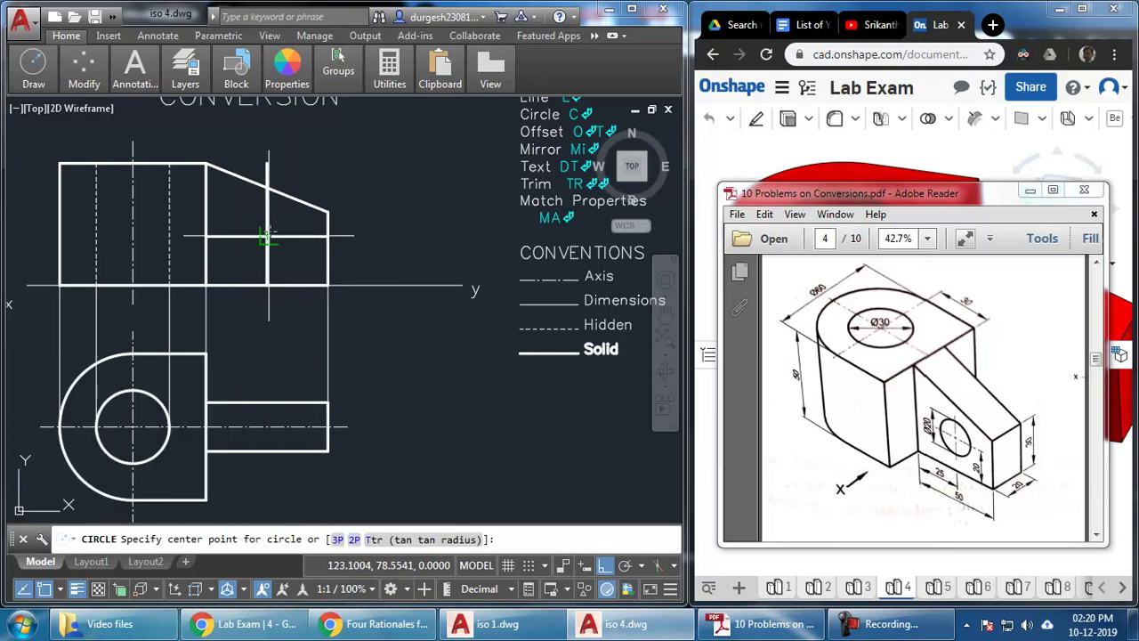
left_click(267, 236)
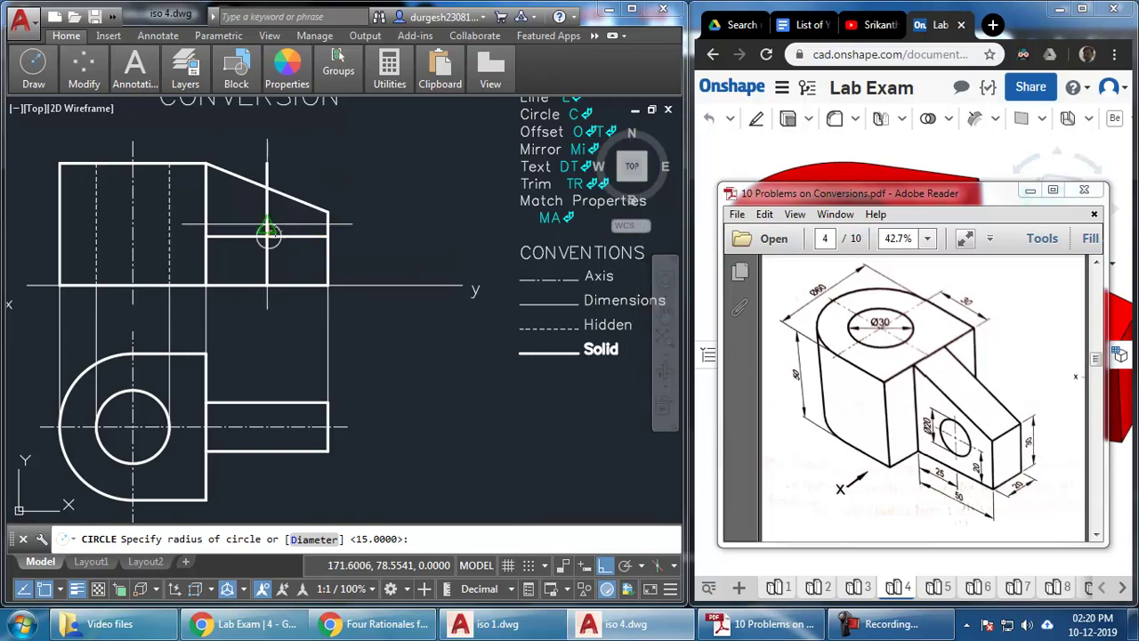
left_click(316, 539)
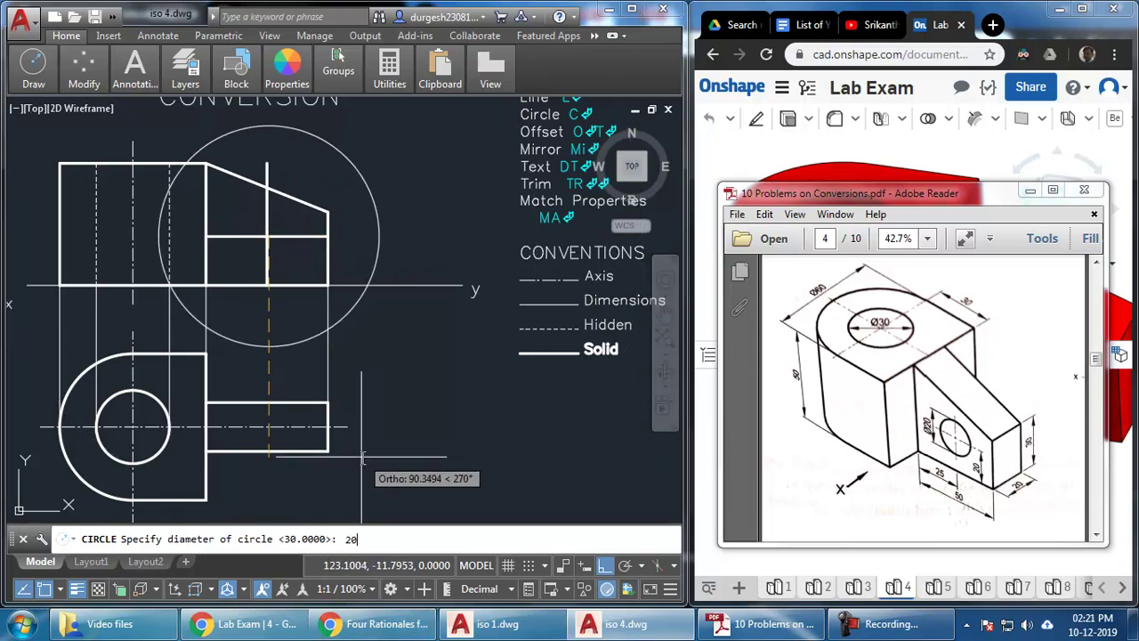
type("20")
key("Return")
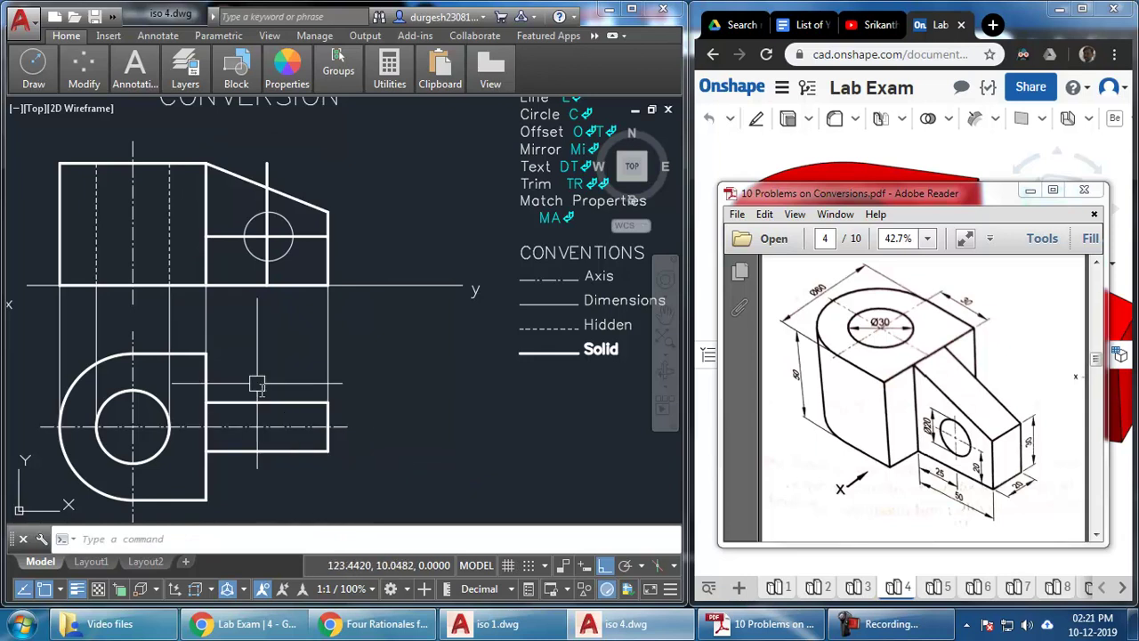
Move the small circle's centre onto the centre-line intersection
left_click(282, 258)
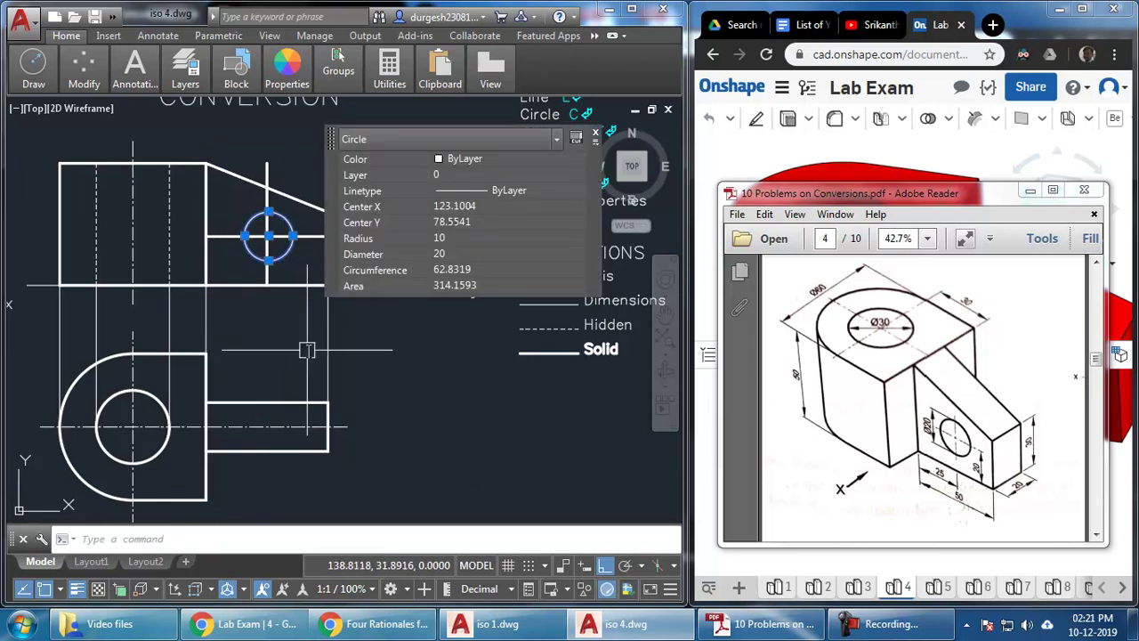
scroll(273, 220, "up", 4)
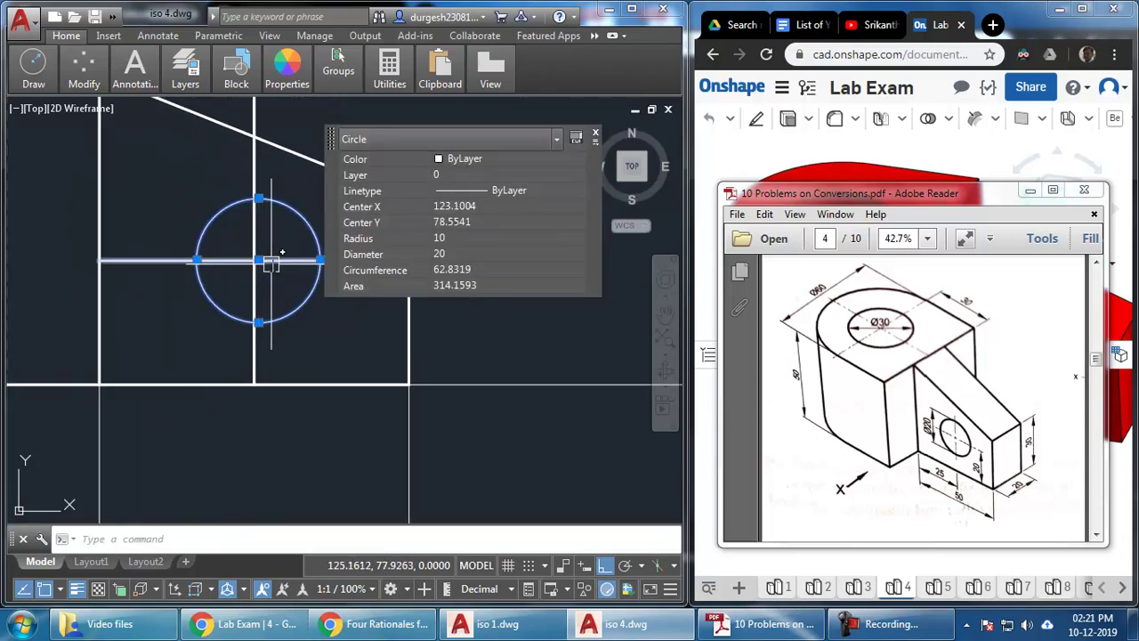
scroll(272, 257, "up", 2)
left_click(250, 257)
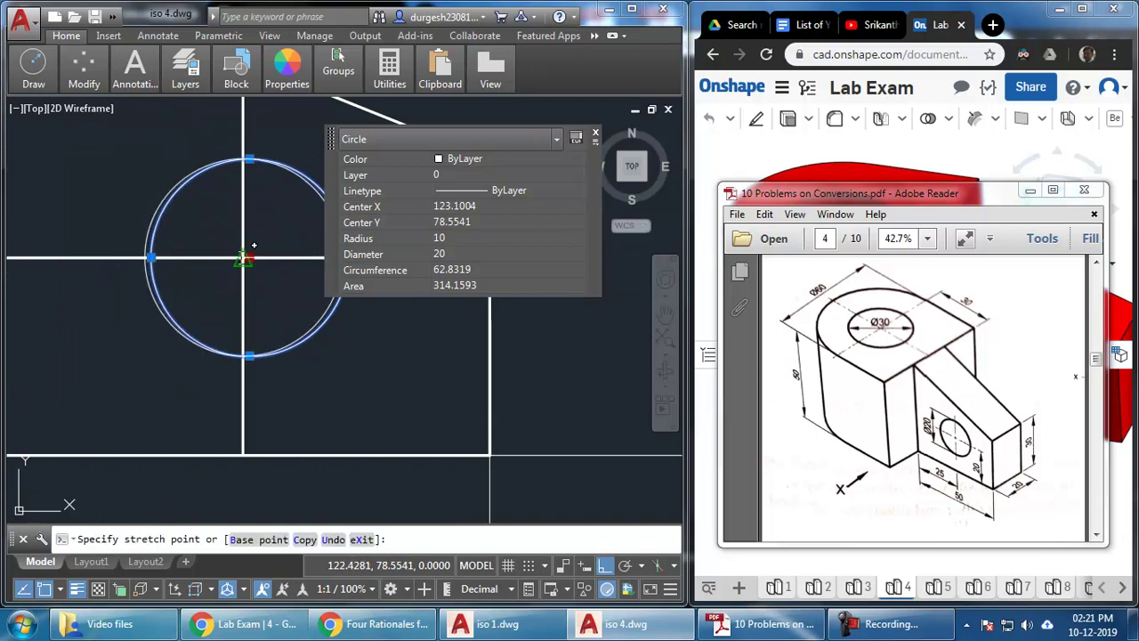
left_click(244, 257)
scroll(183, 299, "down", 2)
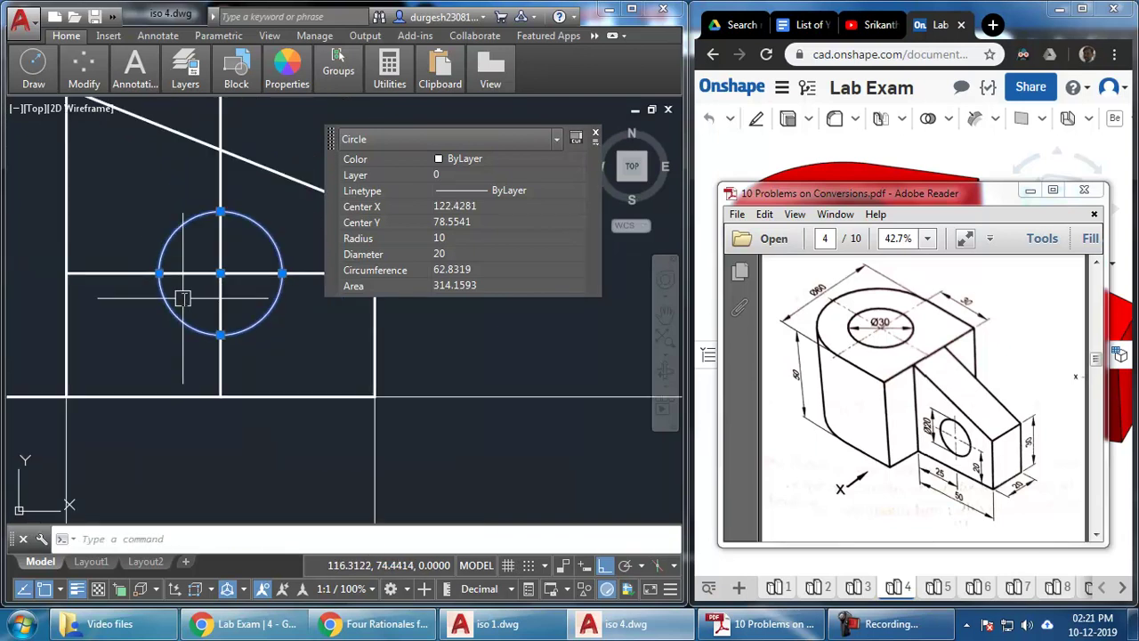
scroll(218, 311, "down", 2)
mouse_move(279, 353)
middle_mouse_down()
mouse_move(279, 292)
mouse_move(302, 293)
middle_mouse_up()
key("Escape")
left_click(234, 264)
scroll(272, 290, "down", 2)
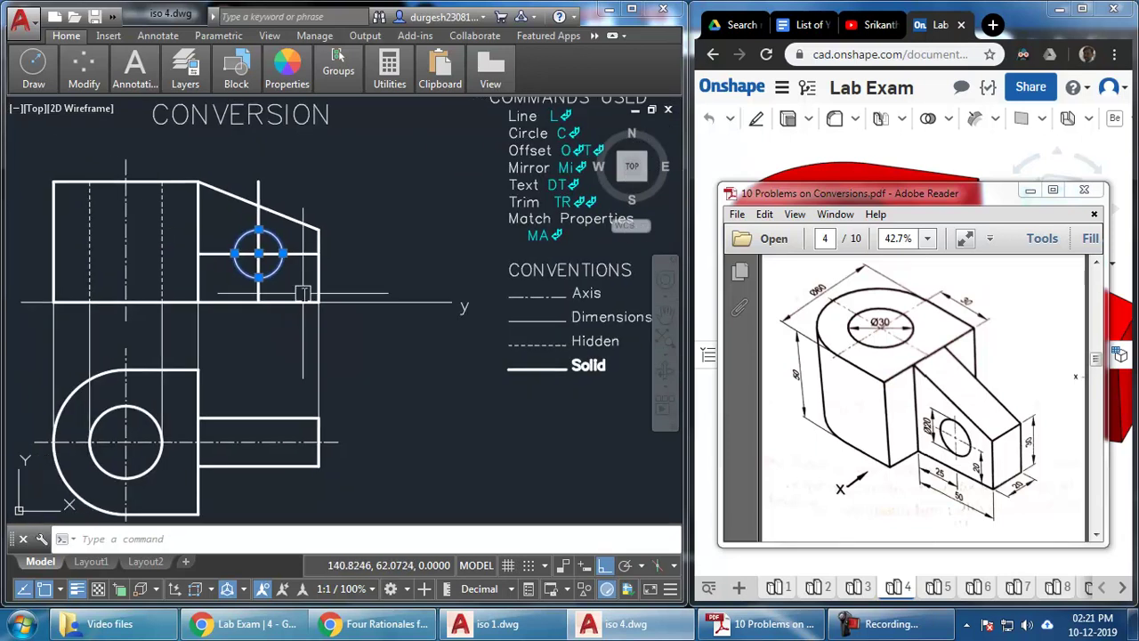
key("space")
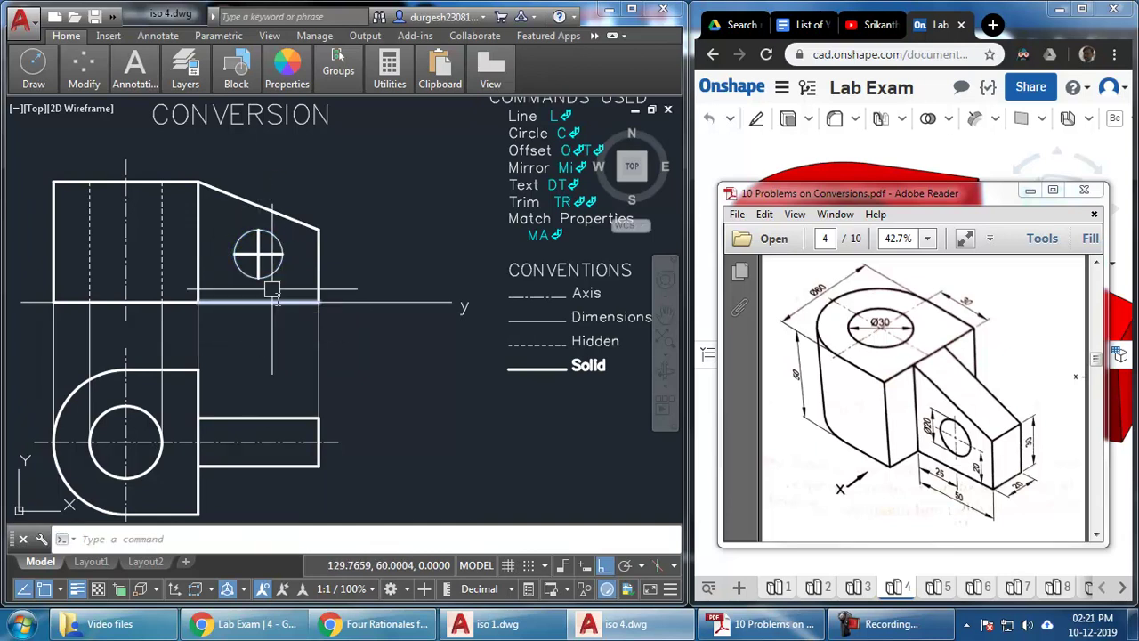
Scale the circle's two cross lines by 1.5 about the circle centre
scroll(256, 258, "up", 2)
left_click(267, 247)
left_click(232, 276)
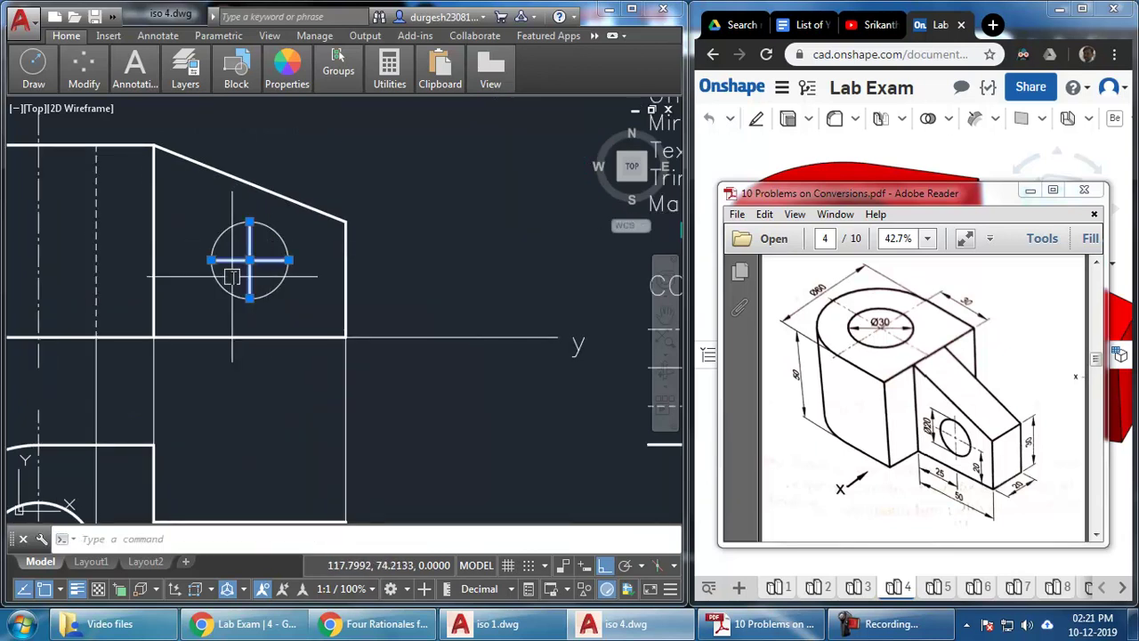
type("sc")
key("space")
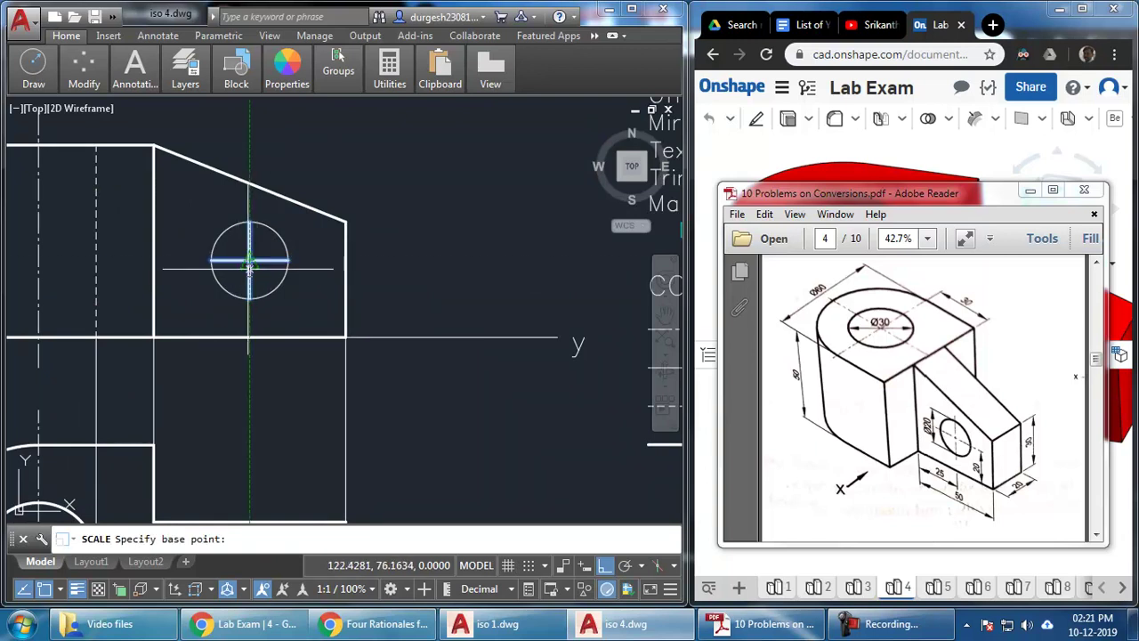
left_click(249, 259)
key("Escape")
left_click(267, 246)
left_click(233, 276)
key("space")
left_click(249, 260)
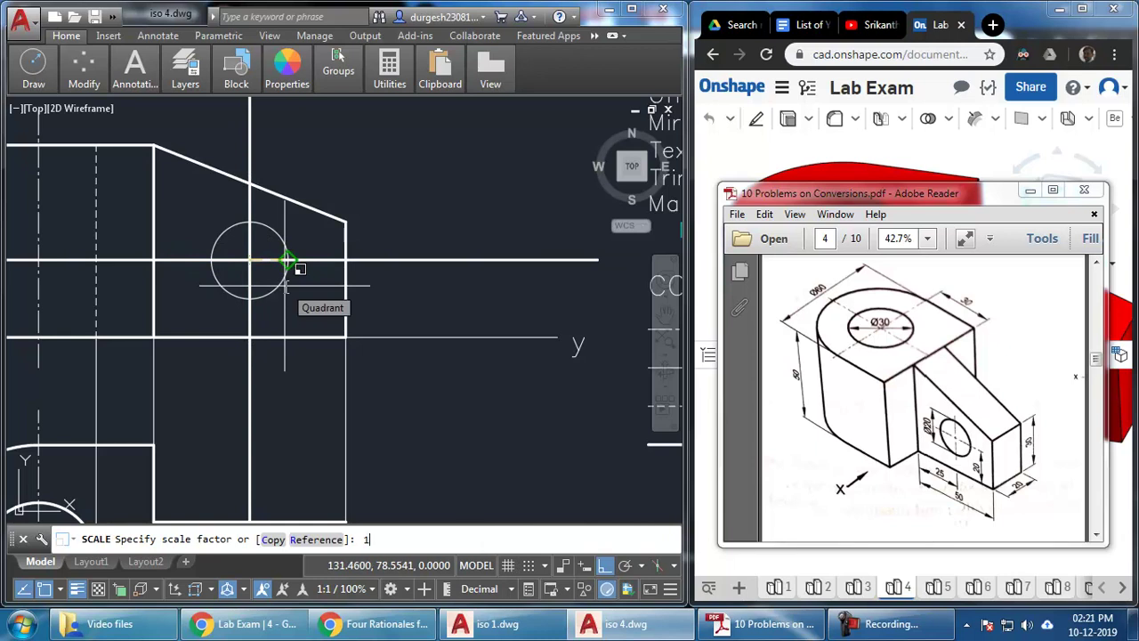
key("Return")
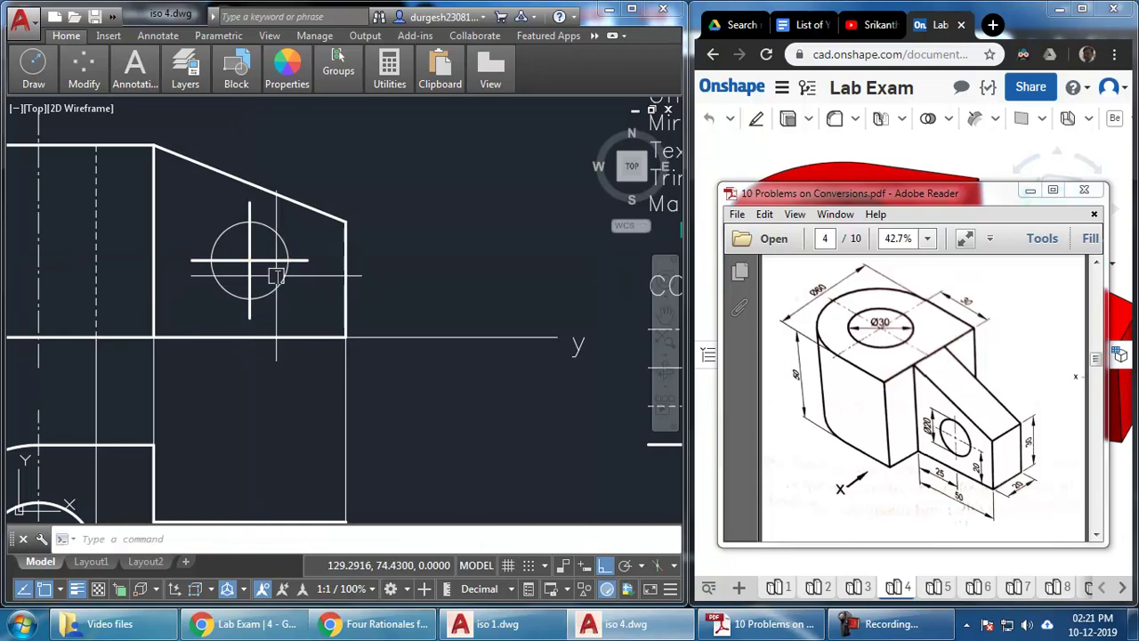
scroll(330, 274, "down", 3)
Give the cross lines the dash-dot centre-line style with MATCHPROP
type("ma")
key("Return")
left_click(297, 407)
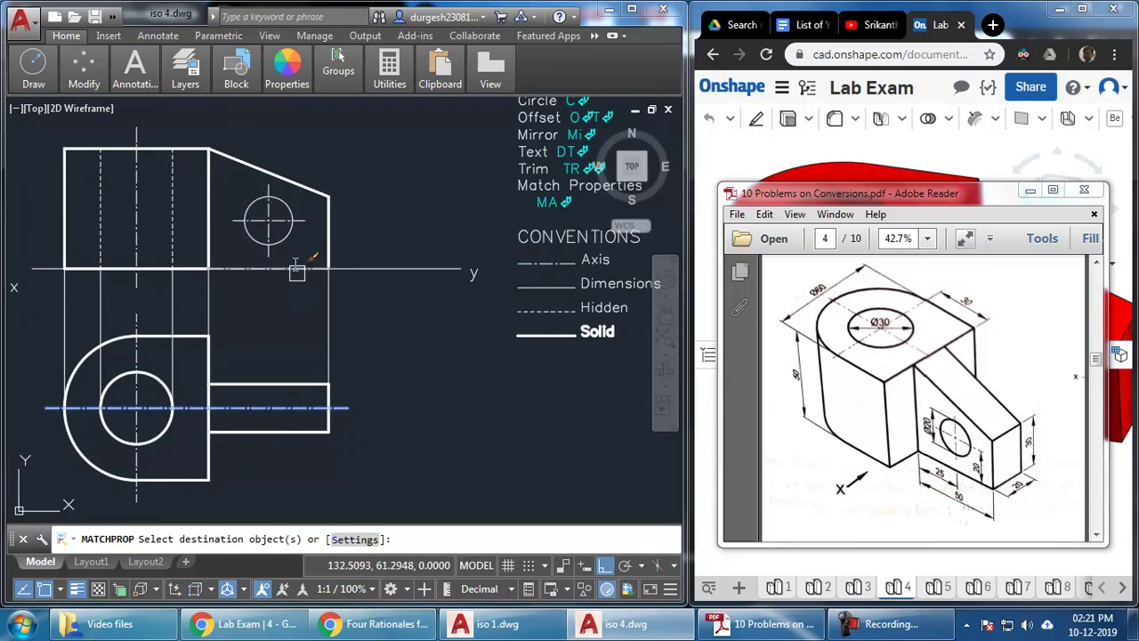
key("Return")
key("Return")
left_click(230, 383)
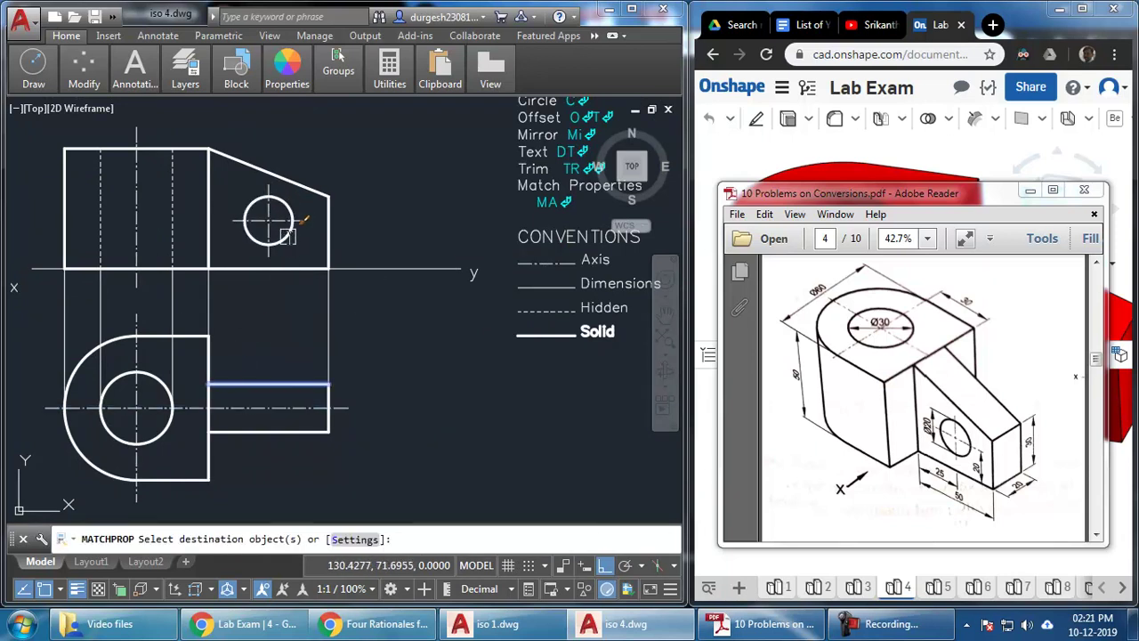
key("Return")
mouse_move(401, 389)
middle_mouse_down()
mouse_move(407, 371)
mouse_move(397, 392)
middle_mouse_up()
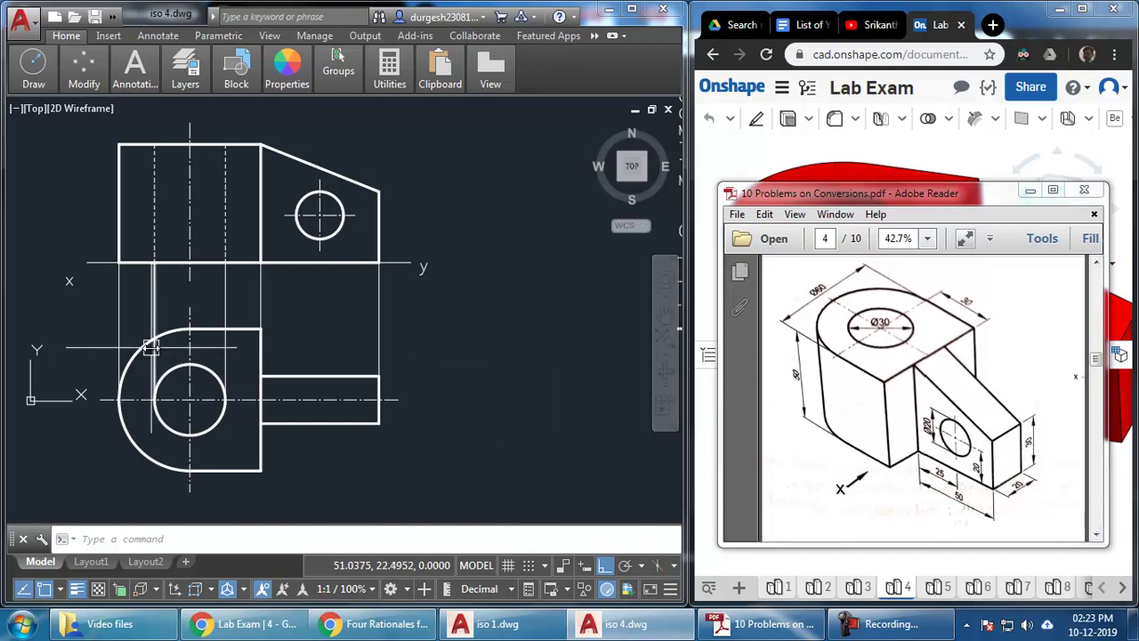
STRETCH the whole drawing with a crossing window and move it right, keeping views aligned
type("s")
key("Return")
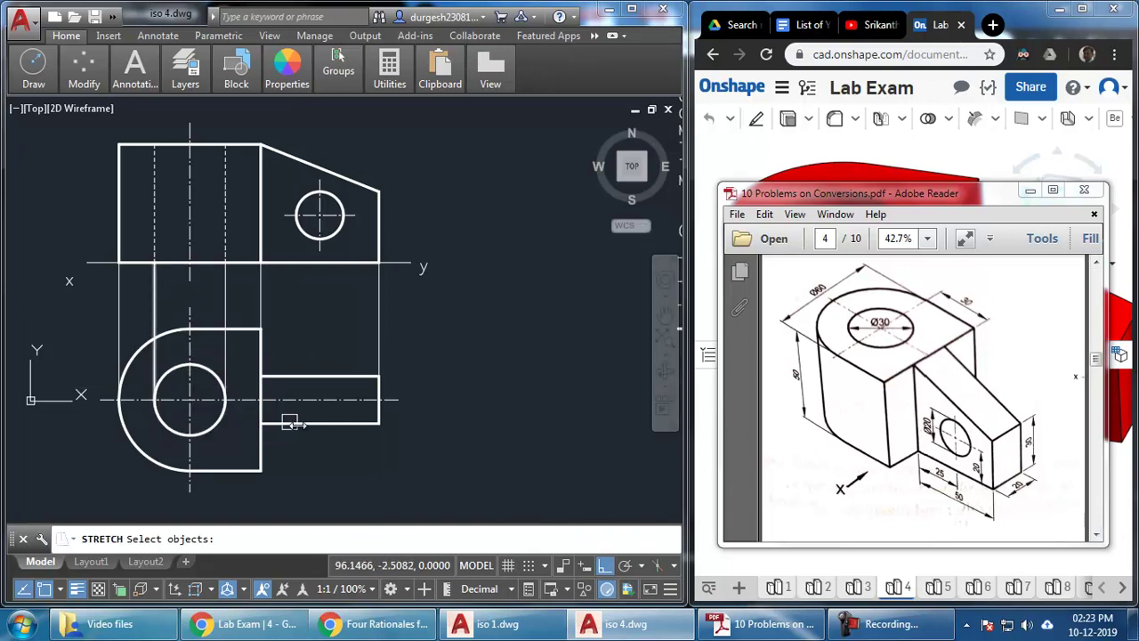
left_click(485, 508)
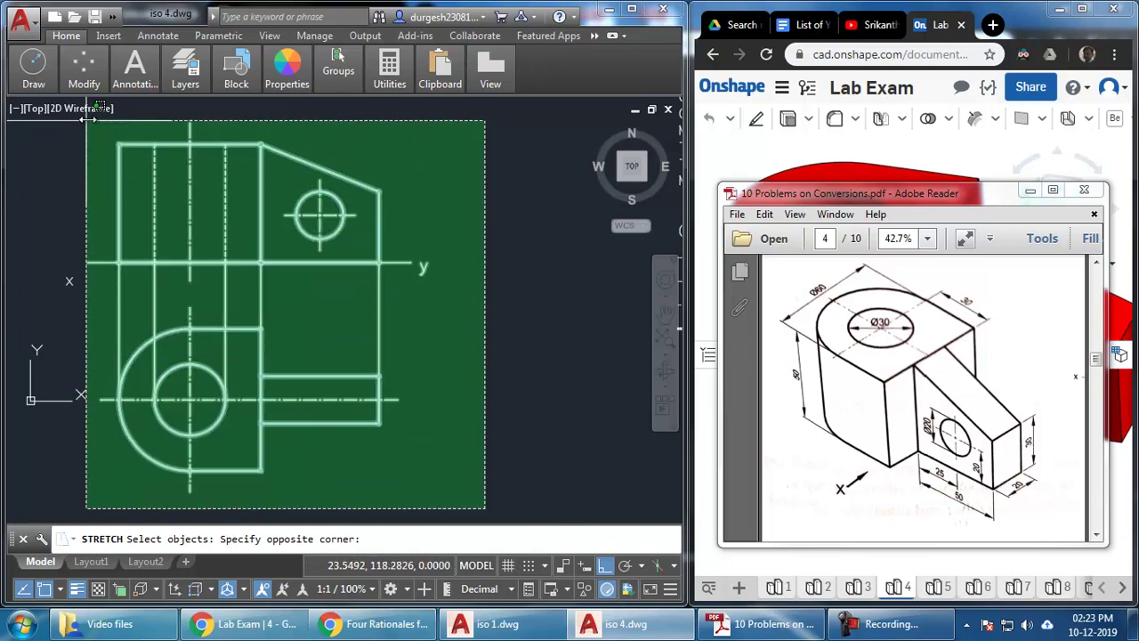
left_click(87, 118)
key("Return")
left_click(244, 487)
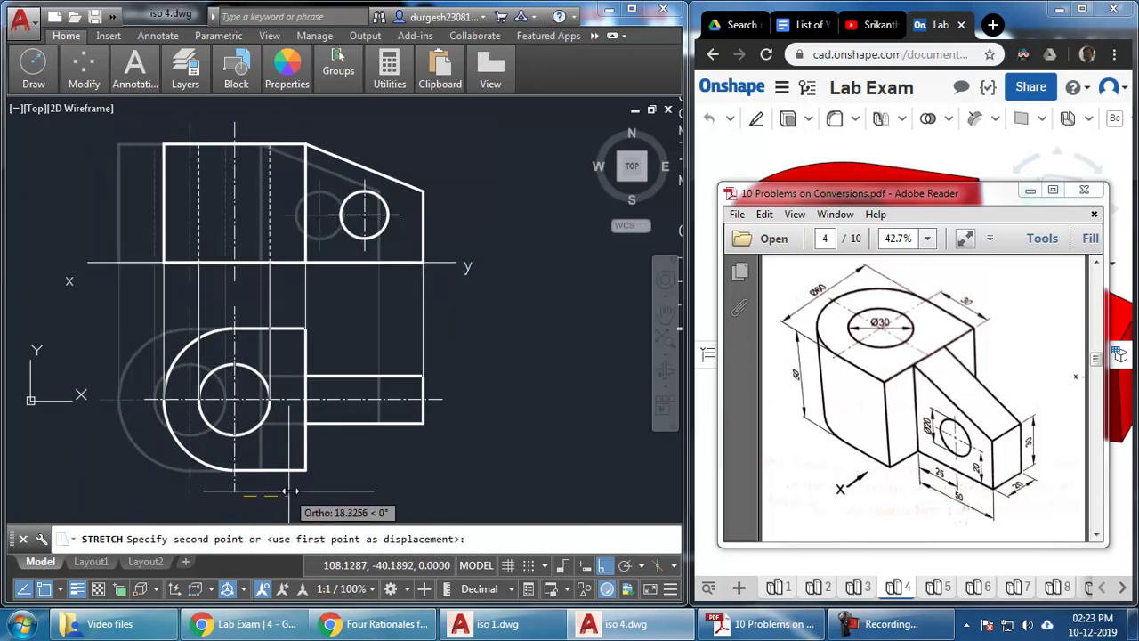
left_click(472, 478)
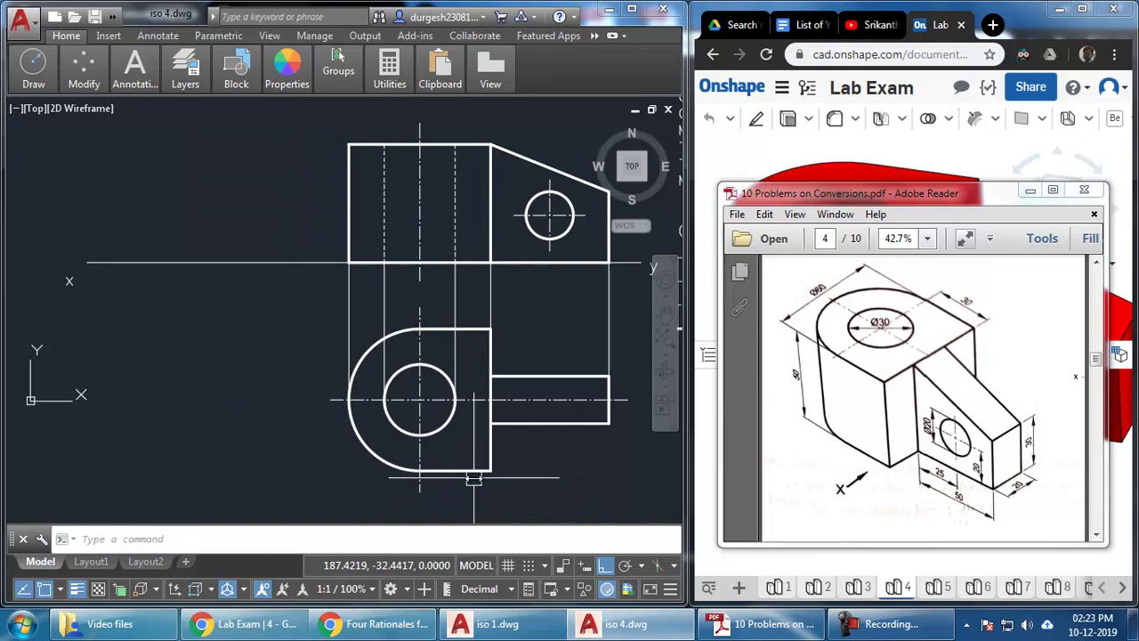
middle_click_drag(156, 319, 126, 329)
Draw a vertical reference line to the left of the views
type("l")
key("Return")
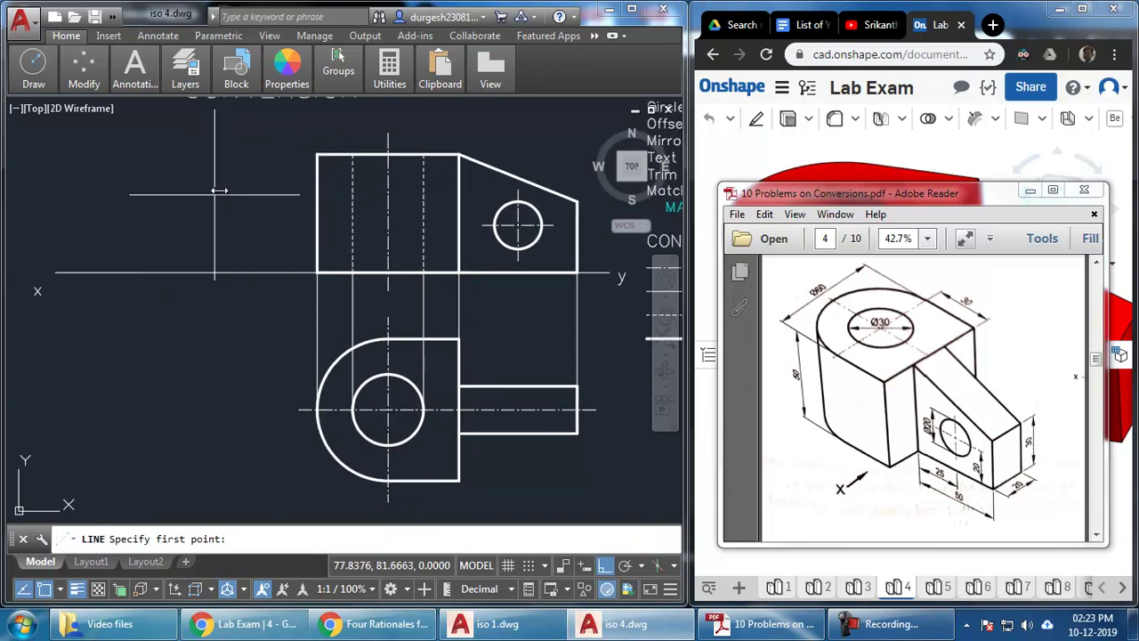
left_click(269, 122)
left_click(269, 516)
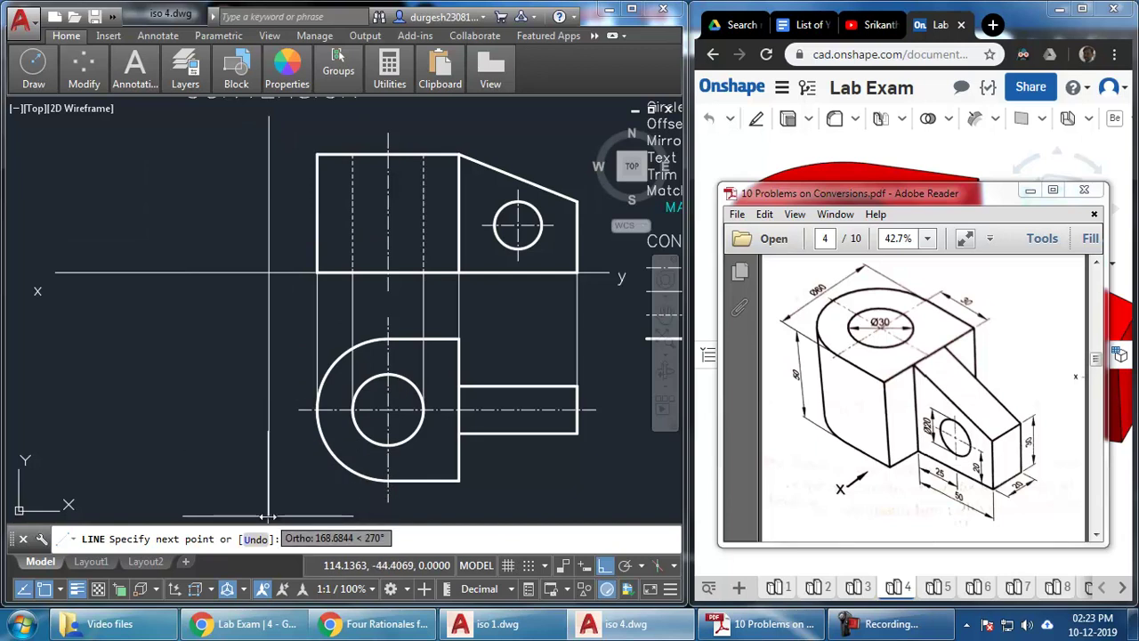
key("Return")
middle_click_drag(191, 386, 187, 385)
key("Return")
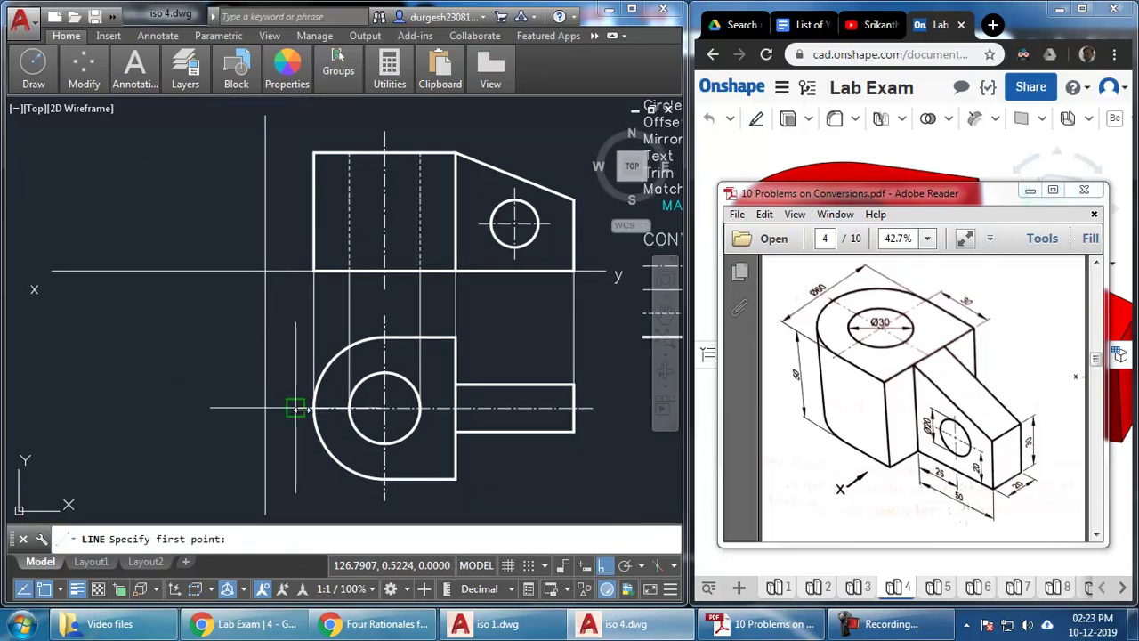
left_click(265, 408)
key("Escape")
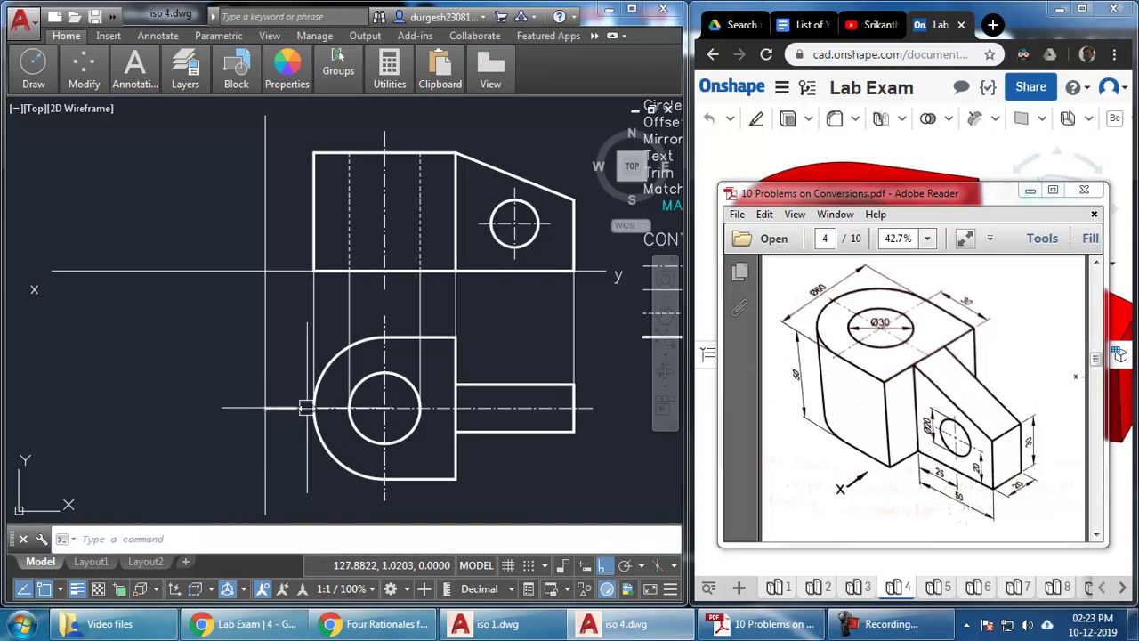
Draw a circle centred on the vertical/x-y intersection reaching the lower centre line
type("c")
key("Return")
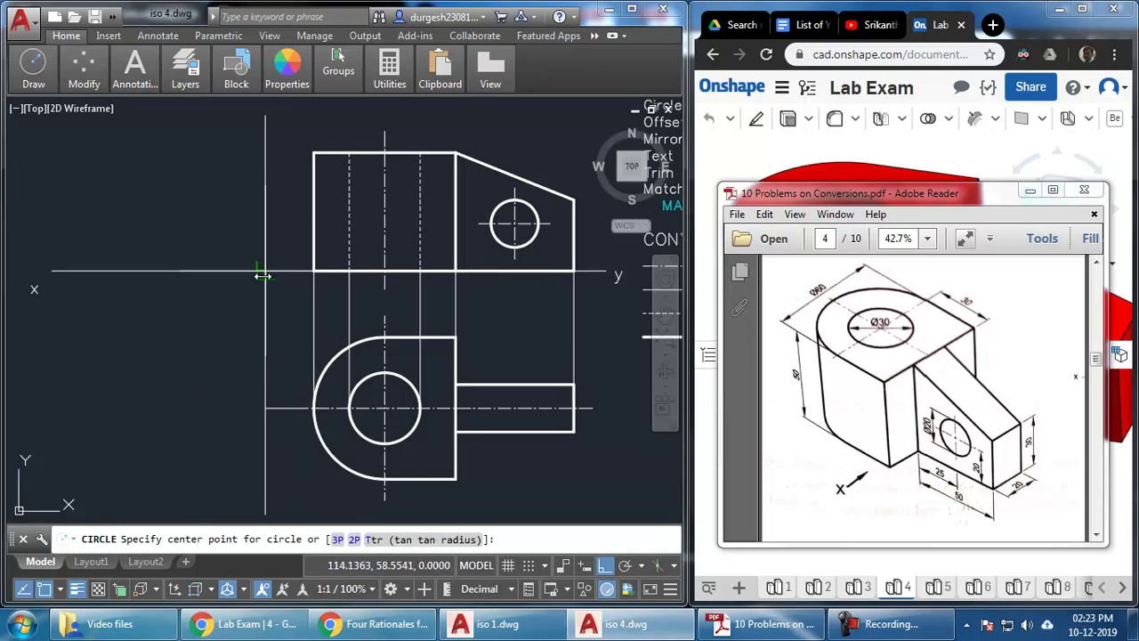
left_click(265, 270)
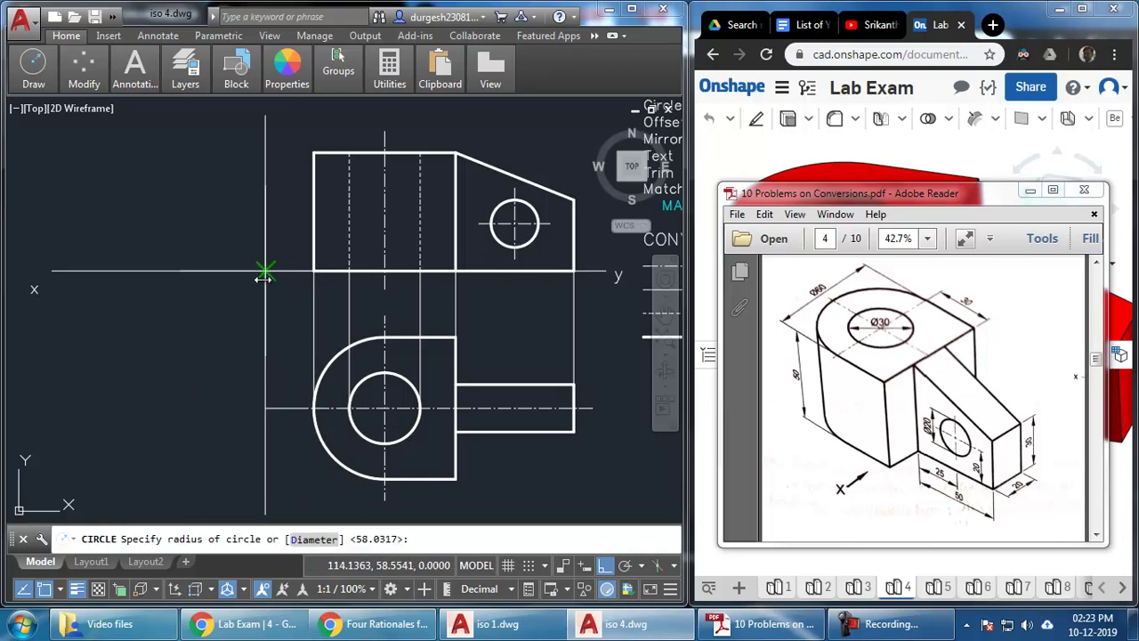
left_click(265, 409)
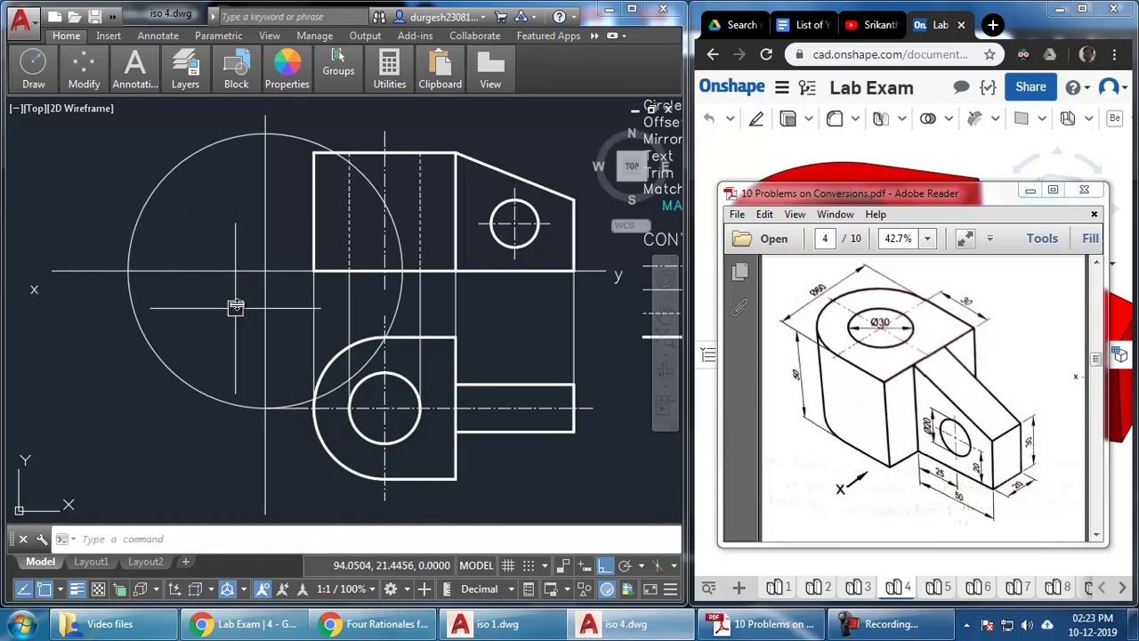
Trim the circle to its lower-left quarter using the vertical and x-y lines as edges
left_click(295, 225)
left_click(236, 291)
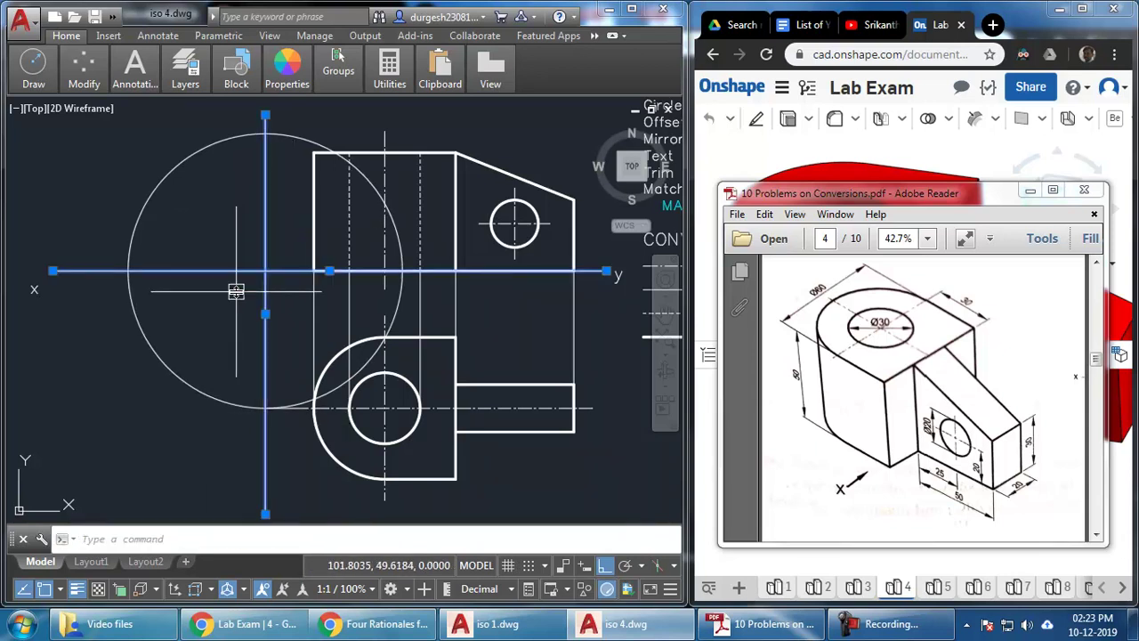
type("v")
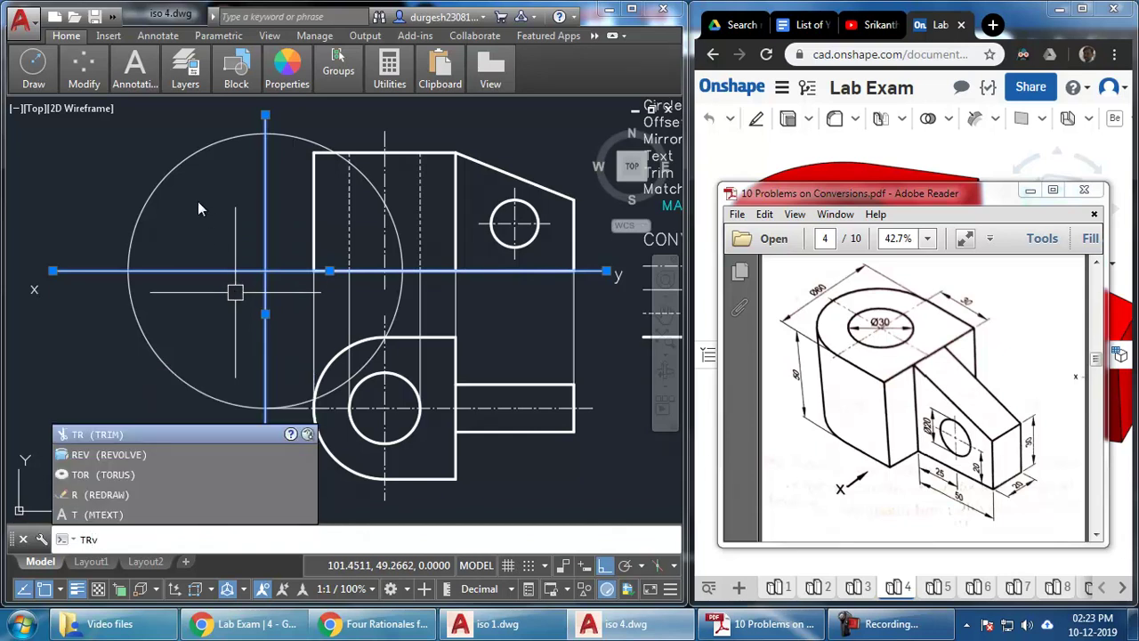
key("BackSpace")
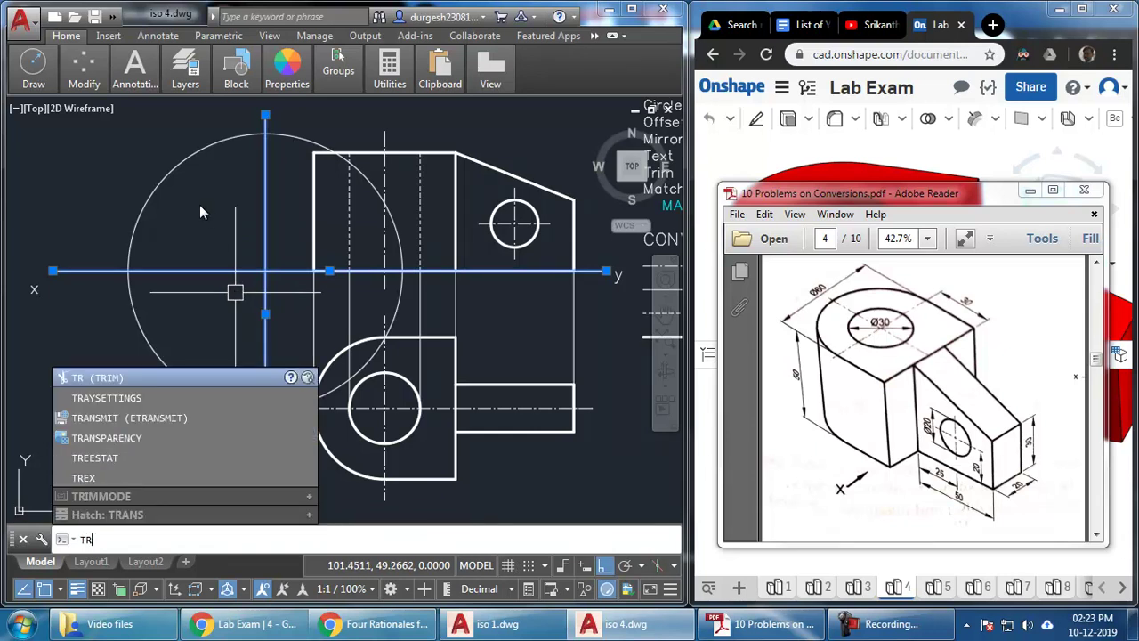
key("Return")
left_click(175, 160)
left_click(374, 322)
key("Return")
middle_click_drag(185, 419, 200, 415)
middle_click_drag(245, 281, 232, 326)
key("Return")
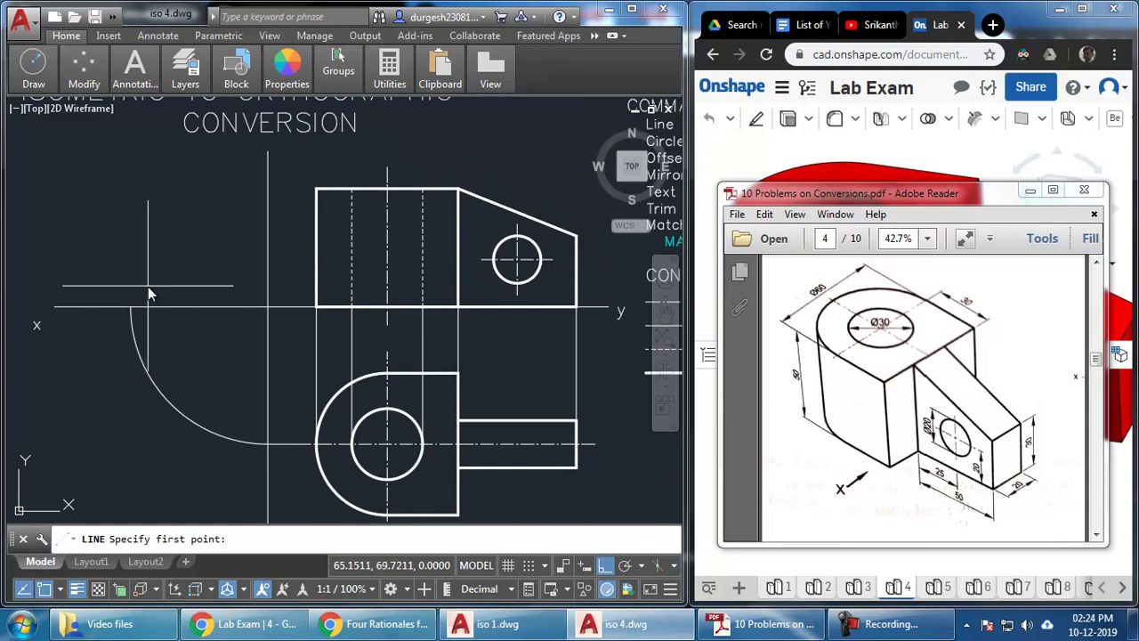
left_click(131, 308)
left_click(147, 156)
key("Return")
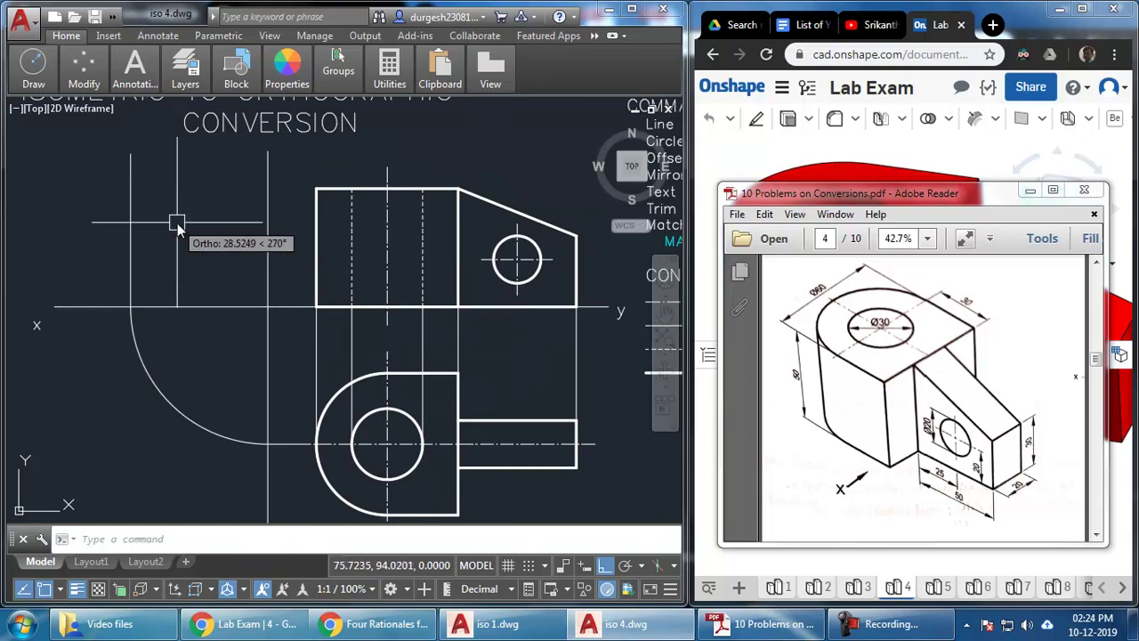
type("ma")
key("Return")
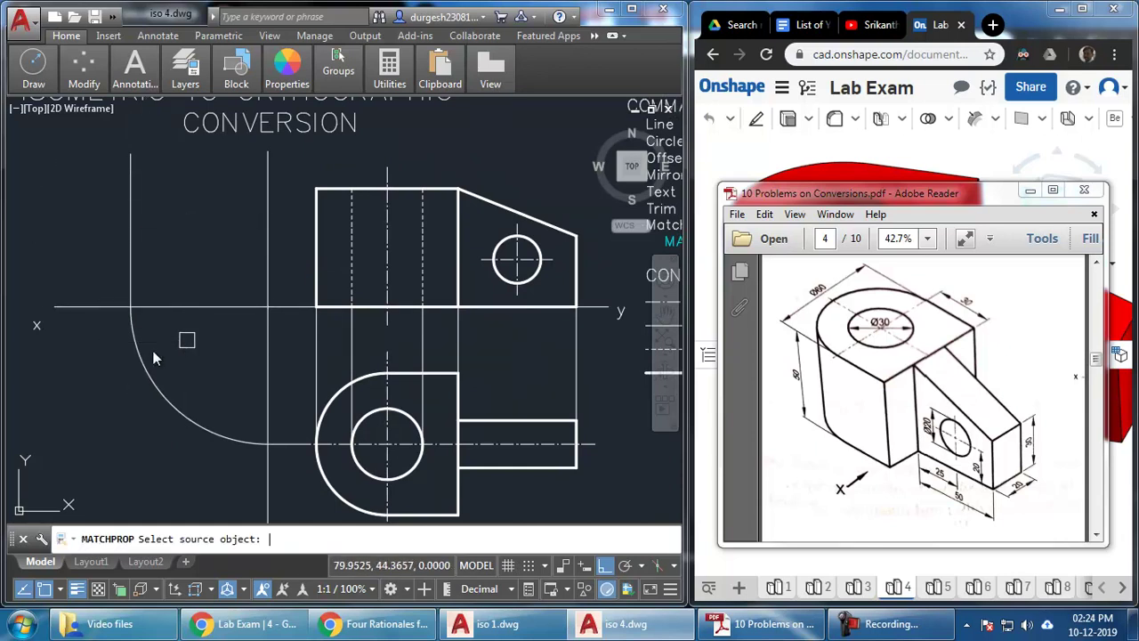
left_click(334, 445)
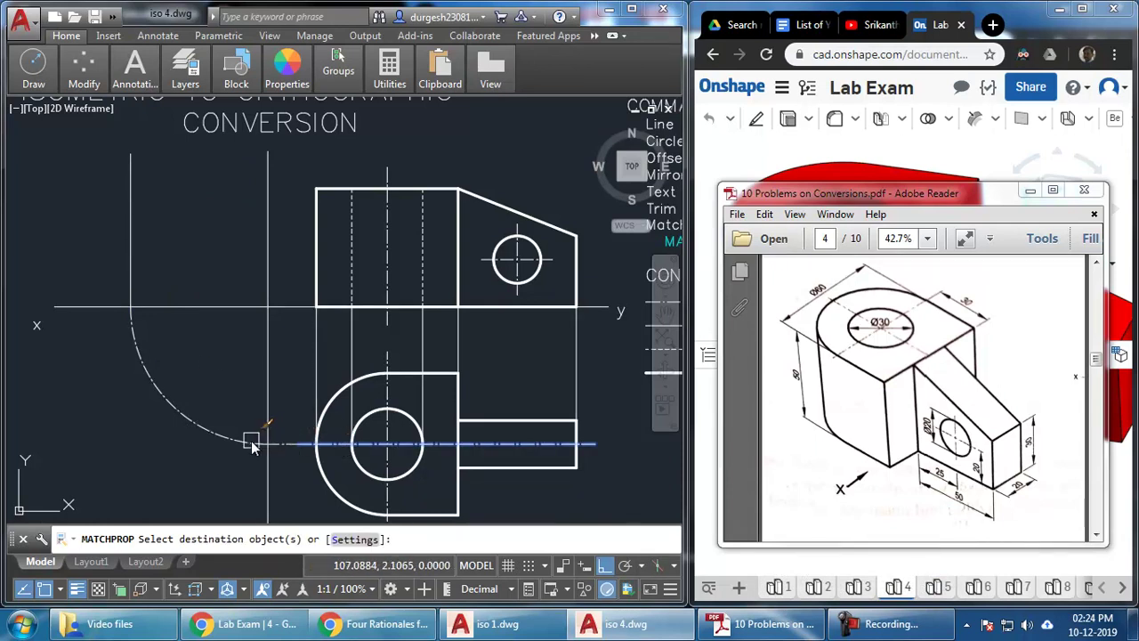
middle_click_drag(227, 360, 229, 377)
key("Escape")
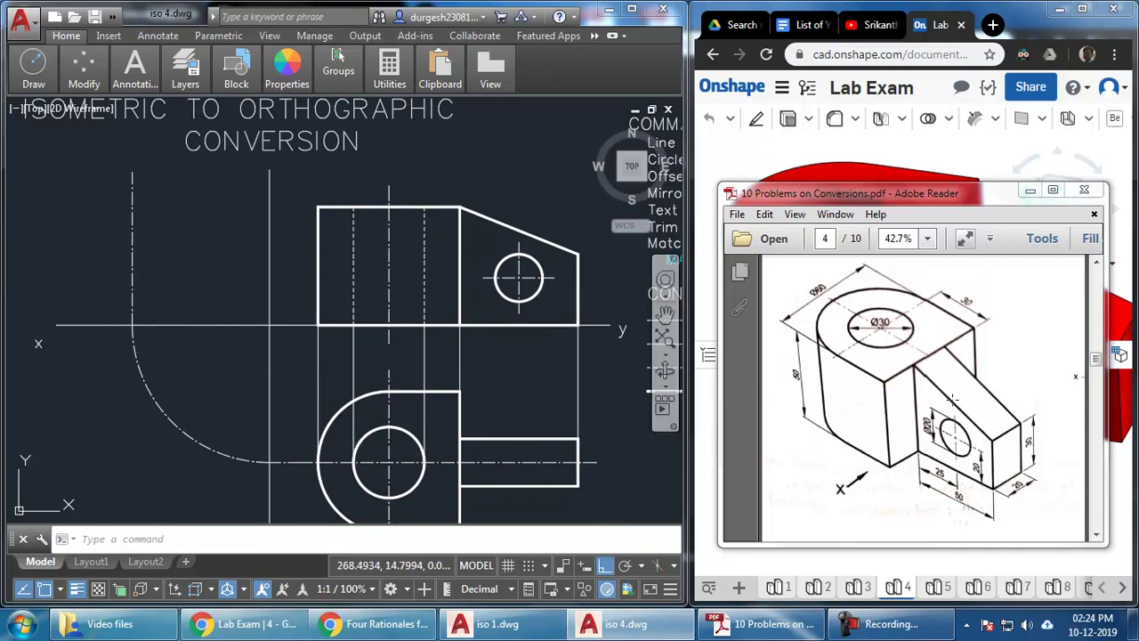
middle_click_drag(418, 449, 407, 428)
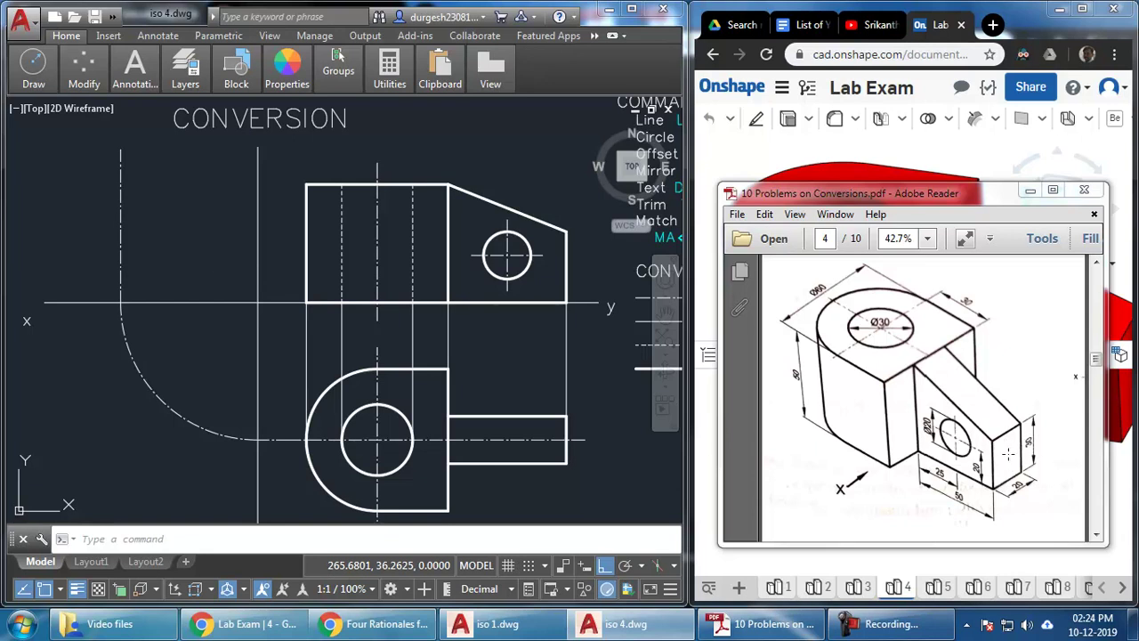
Offset the left vertical centre line 10 units to each side
middle_click_drag(277, 308, 282, 311)
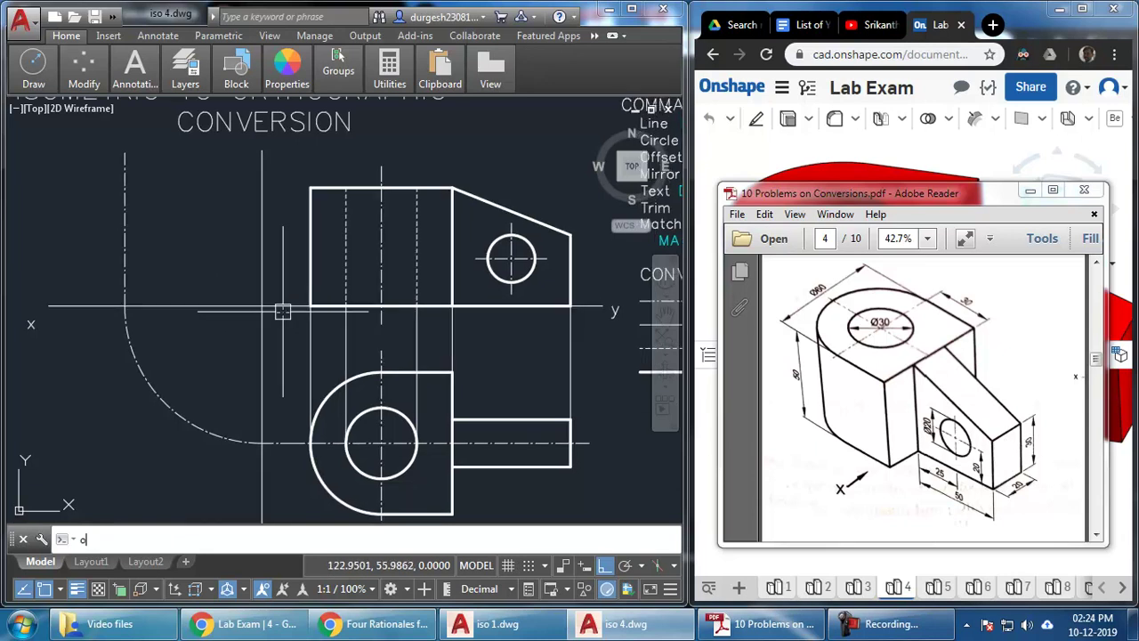
key("Return")
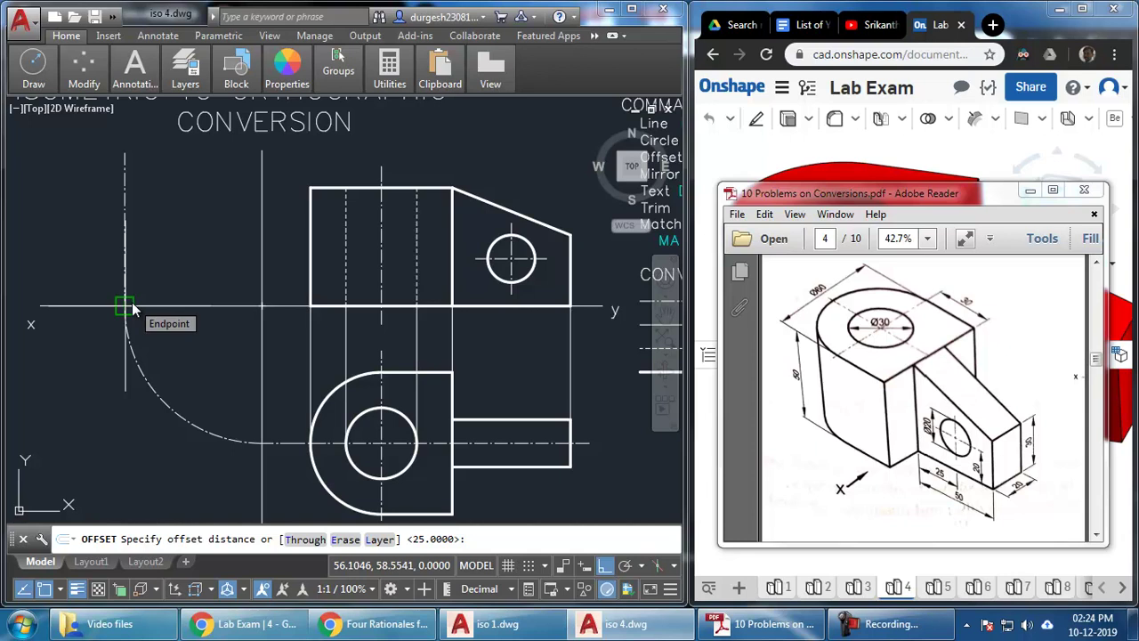
type("10")
key("Return")
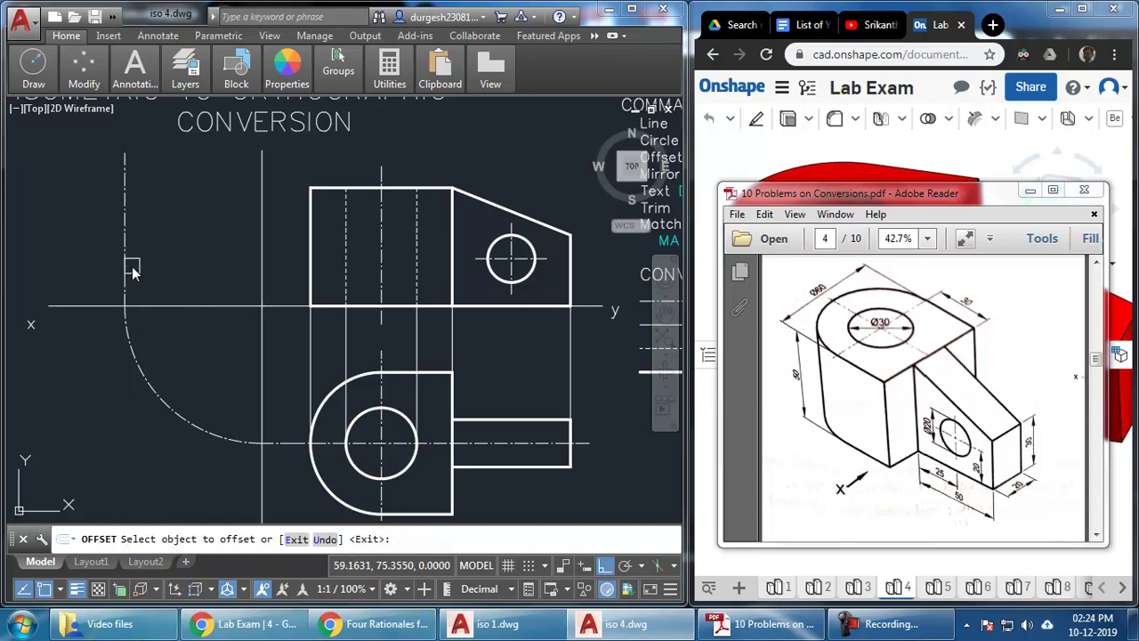
left_click(124, 258)
left_click(152, 261)
left_click(125, 263)
left_click(50, 265)
Offset the XY reference line 30 units upward as a horizontal construction line
key("Return")
key("Return")
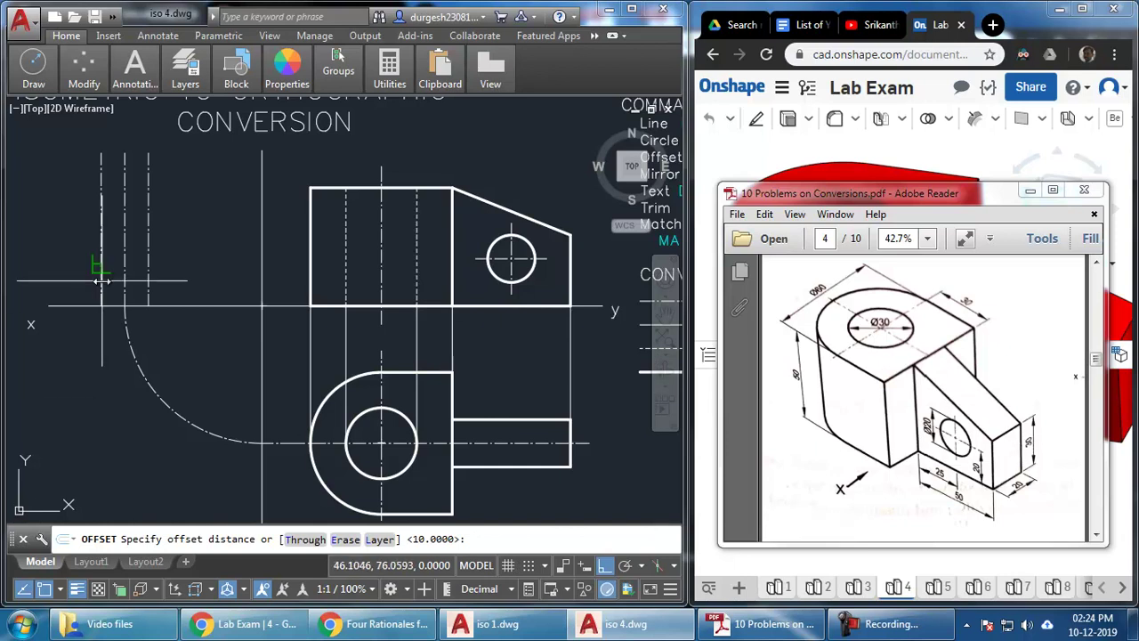
type("30")
key("Return")
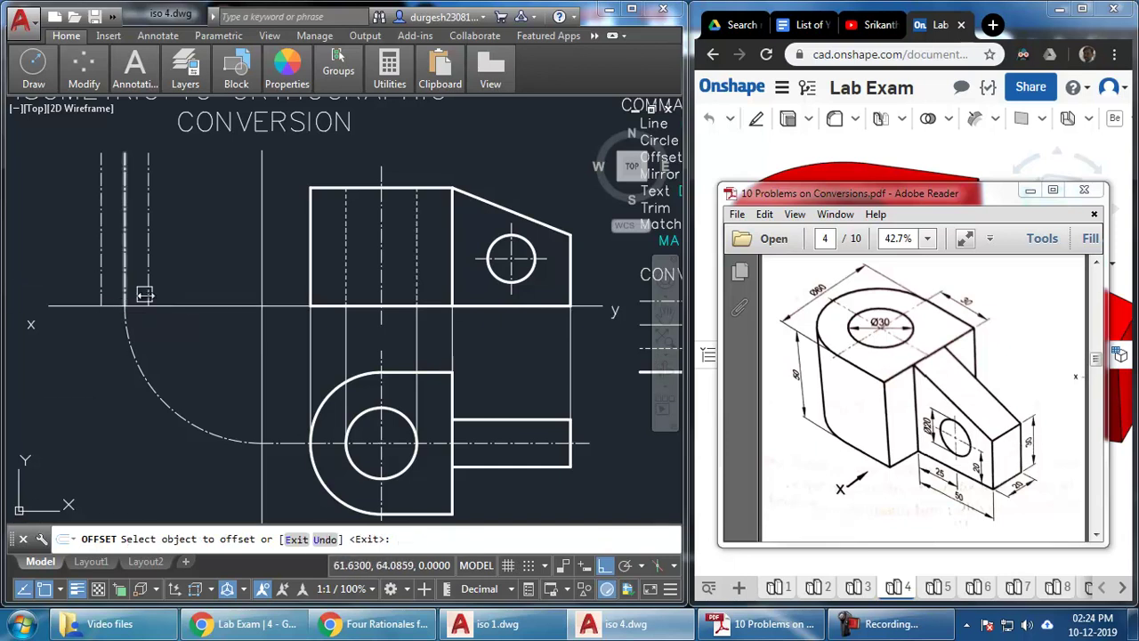
left_click(178, 306)
left_click(178, 267)
Trim the vertical lines and the top line's overhangs with TR to leave a 20 × 30 rectangle
key("Escape")
type("tr")
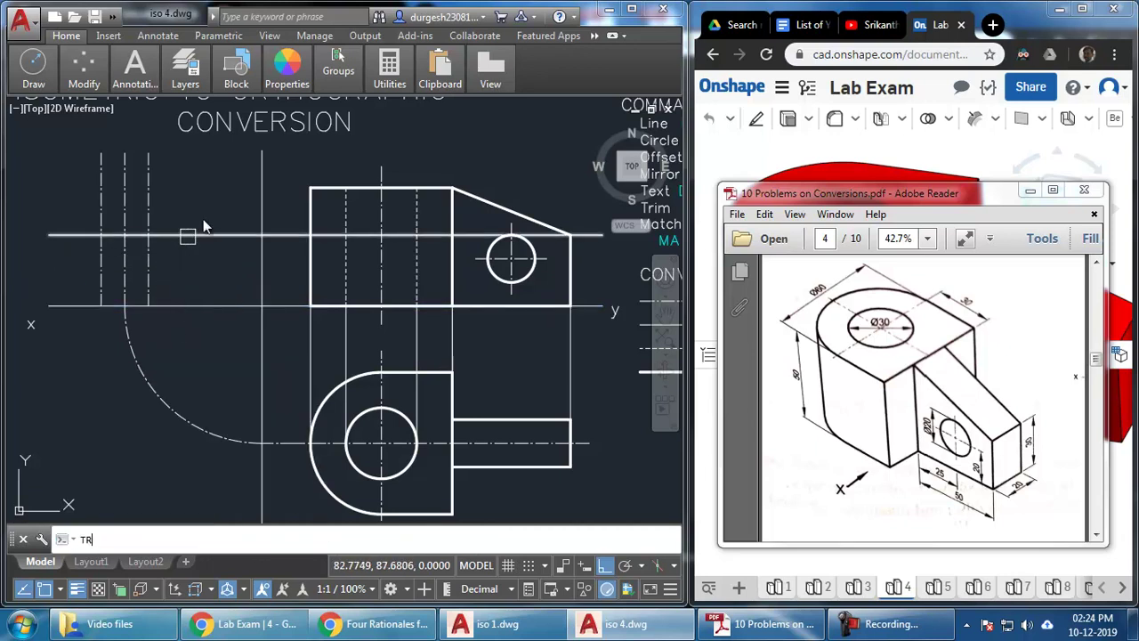
key("Return")
left_click(187, 199)
left_click(82, 265)
key("Return")
left_click(147, 188)
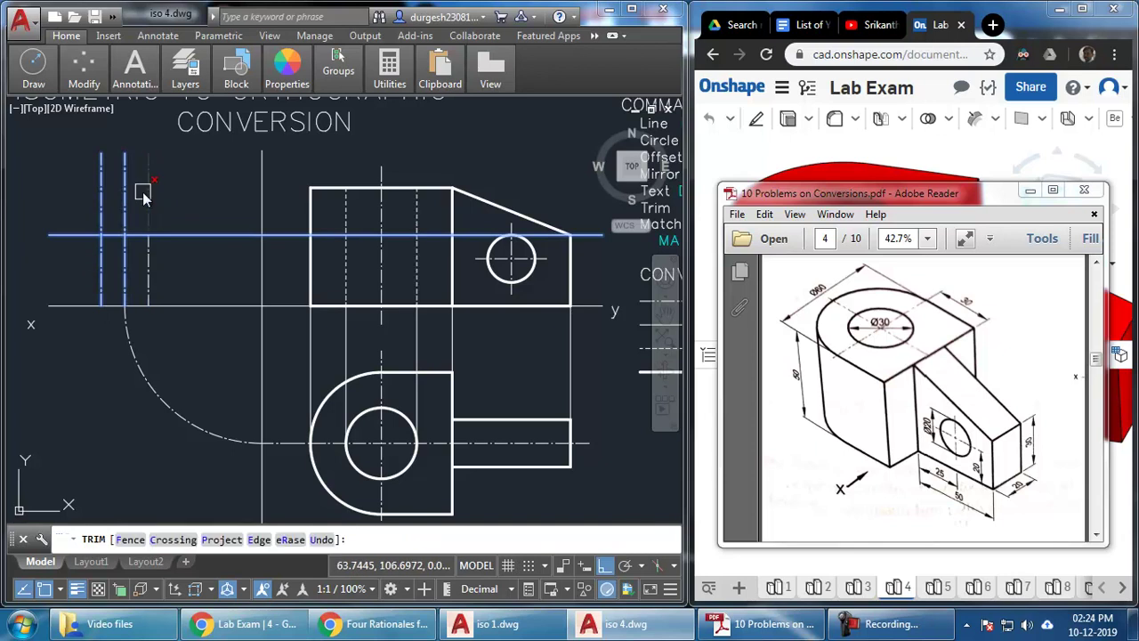
left_click(100, 203)
left_click(81, 237)
left_click(184, 234)
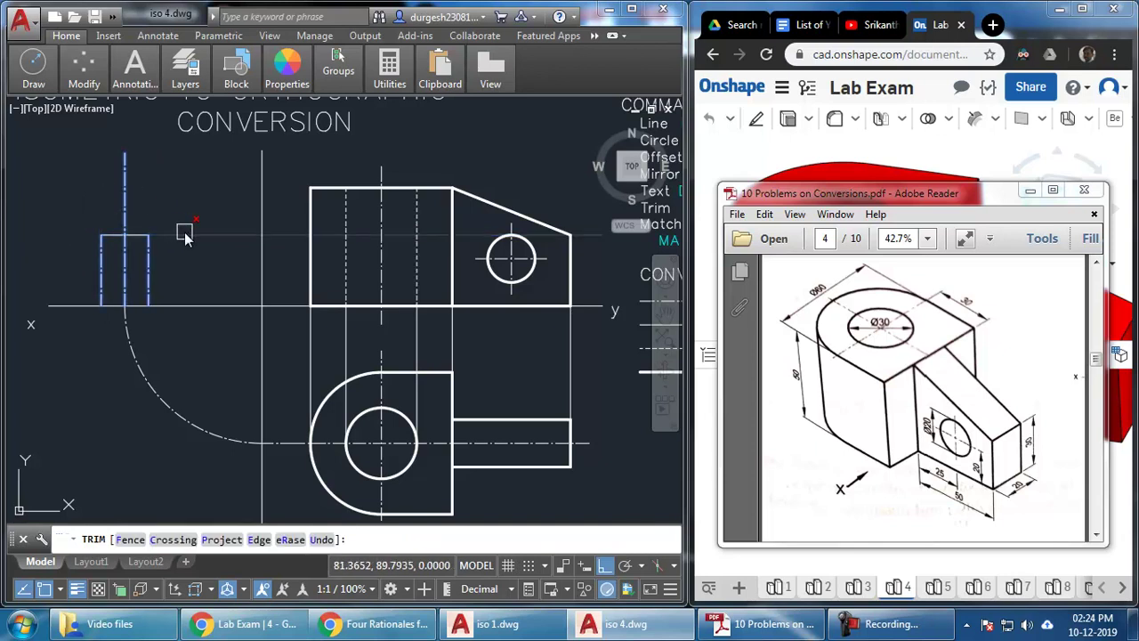
key("Return")
type("l")
key("Return")
key("Escape")
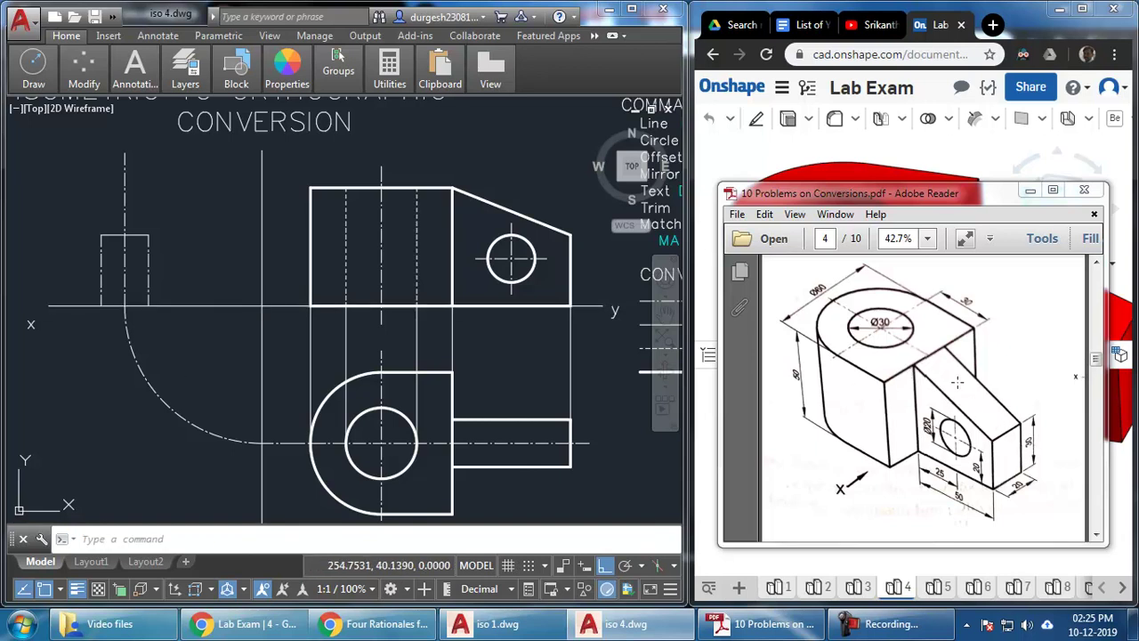
Hide the reference PDF, view the Onshape bracket from the Right, and read the middle faces' areas
left_click(1029, 190)
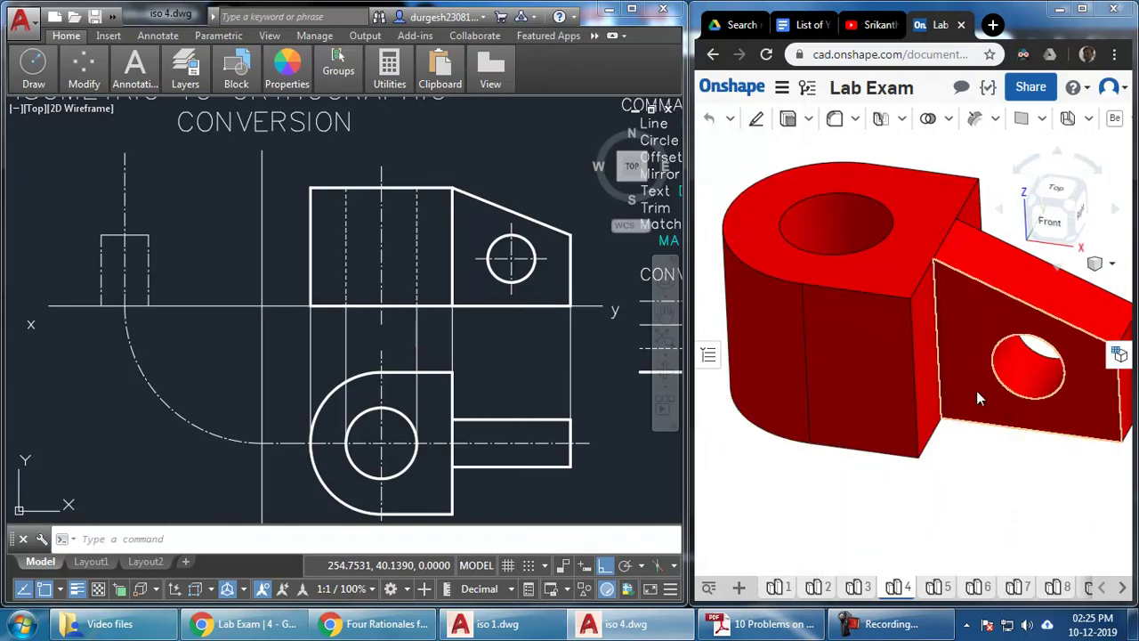
left_click(1079, 227)
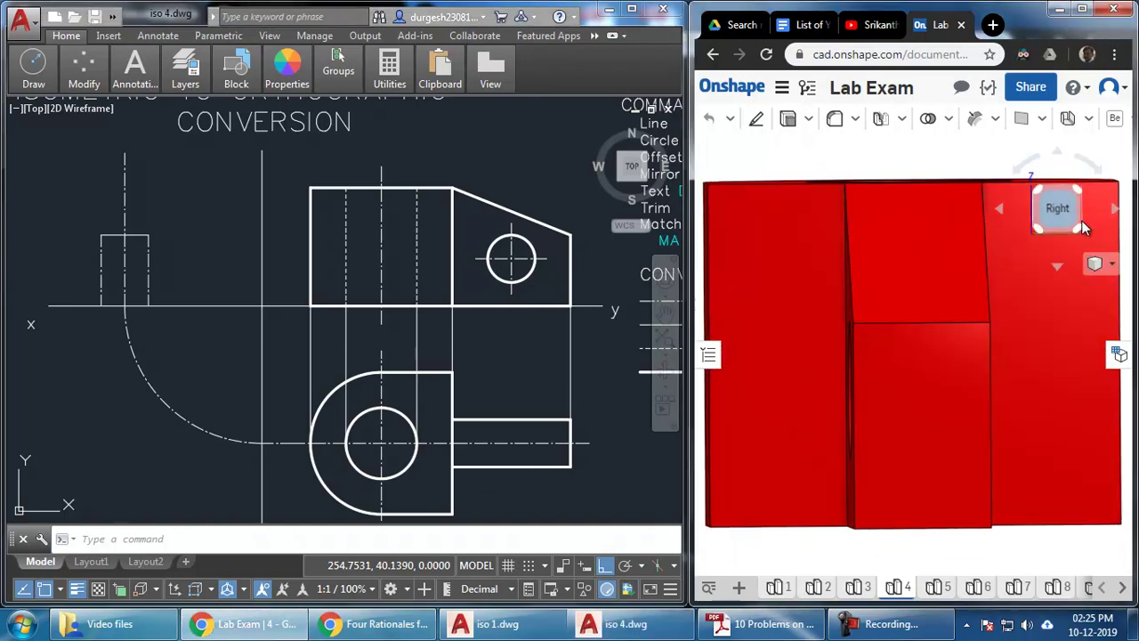
left_click(919, 417)
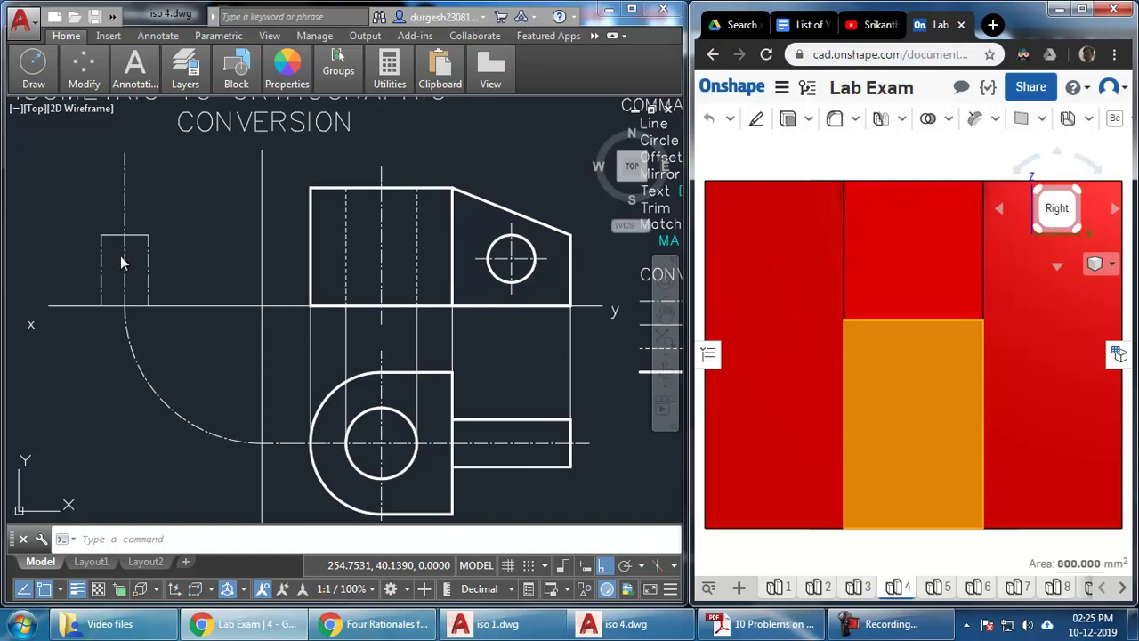
left_click(880, 269)
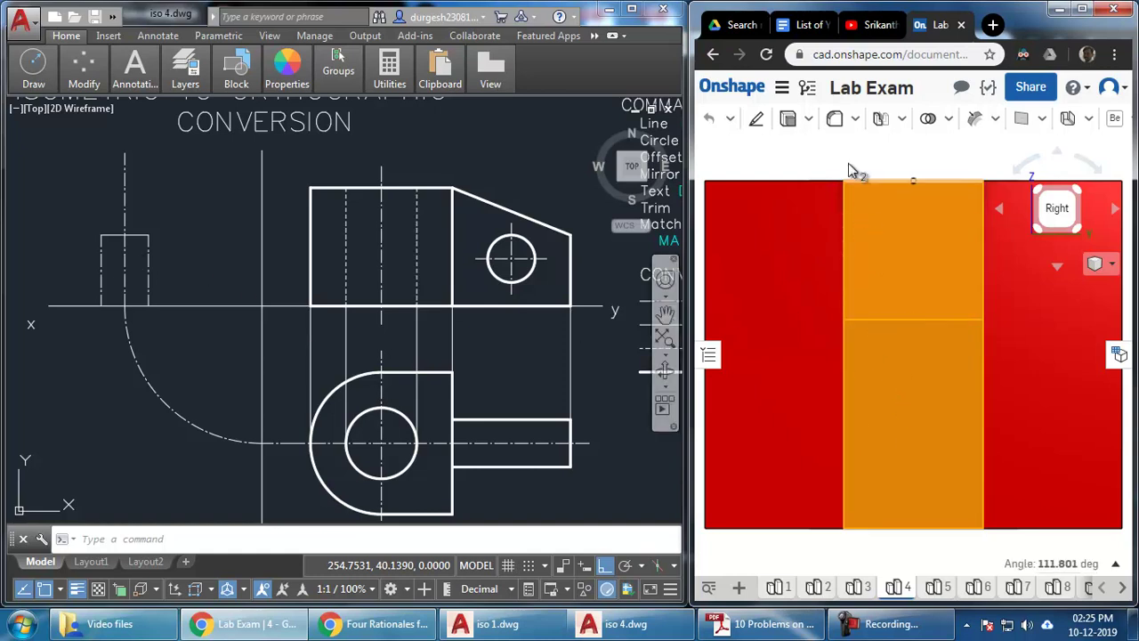
key("Escape")
left_click(894, 273)
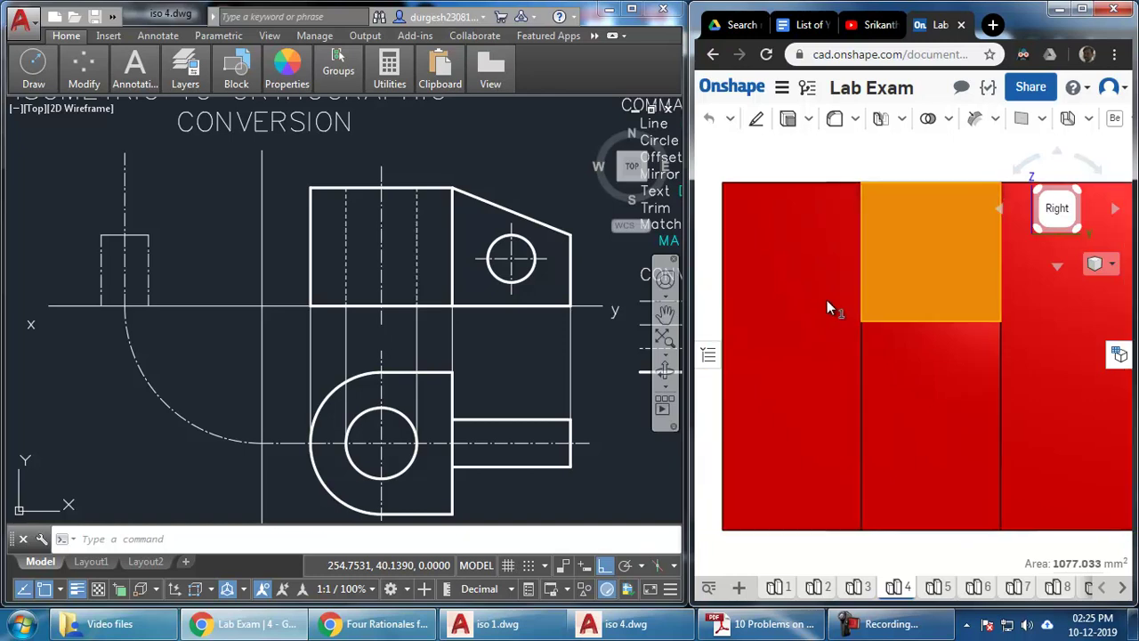
key("shift+7")
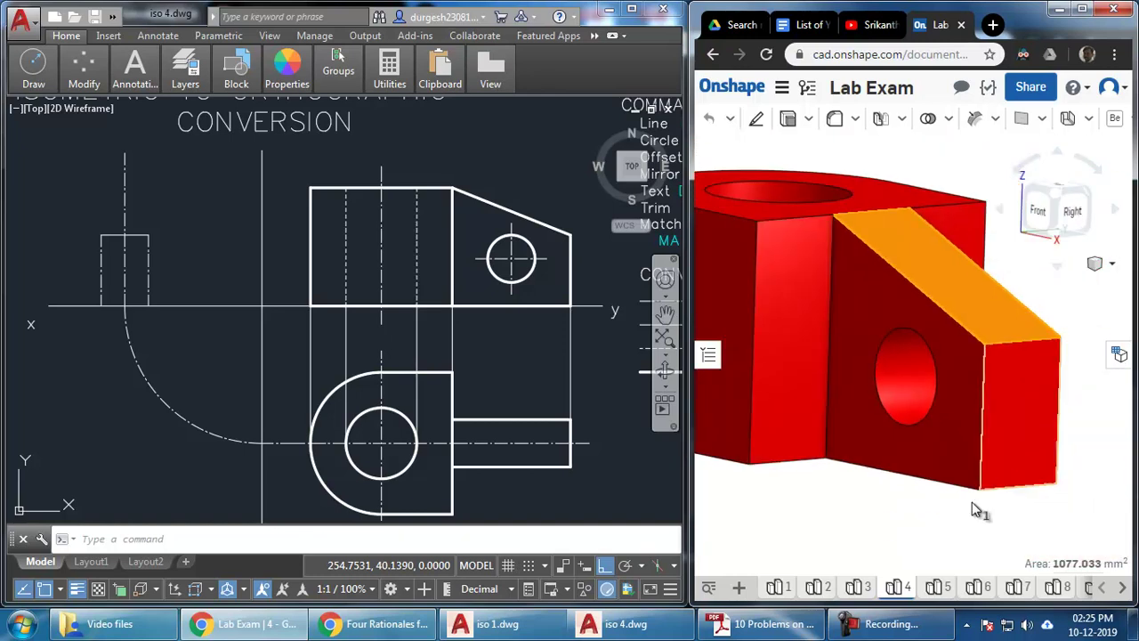
left_click(1072, 211)
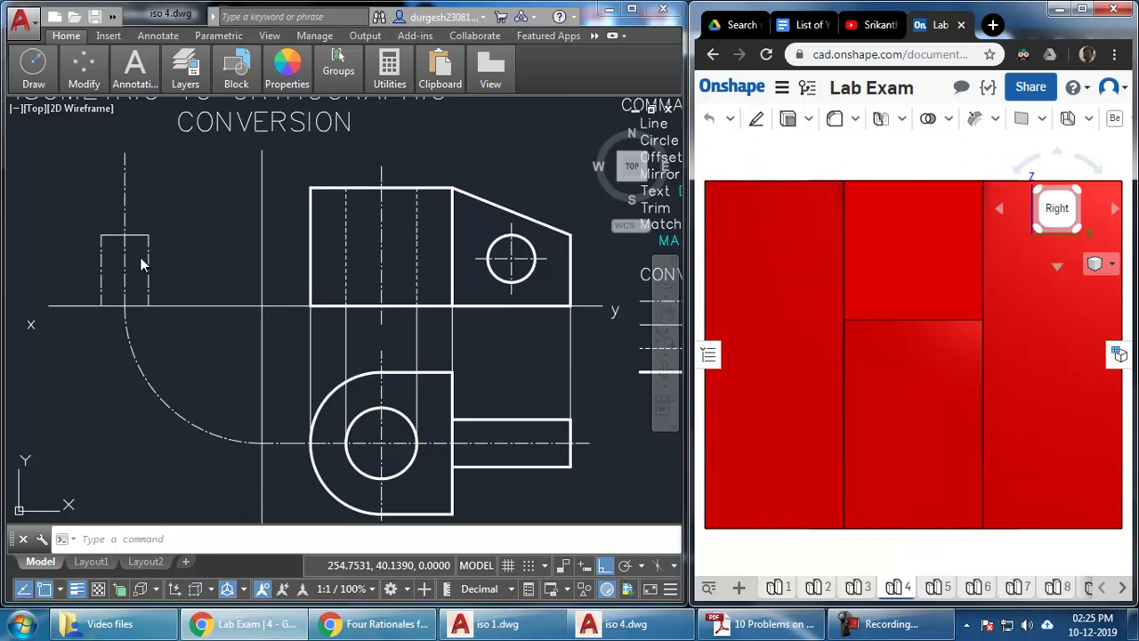
Project the front view's top edge left with a horizontal line across the side view
type("l")
key("Return")
left_click(307, 189)
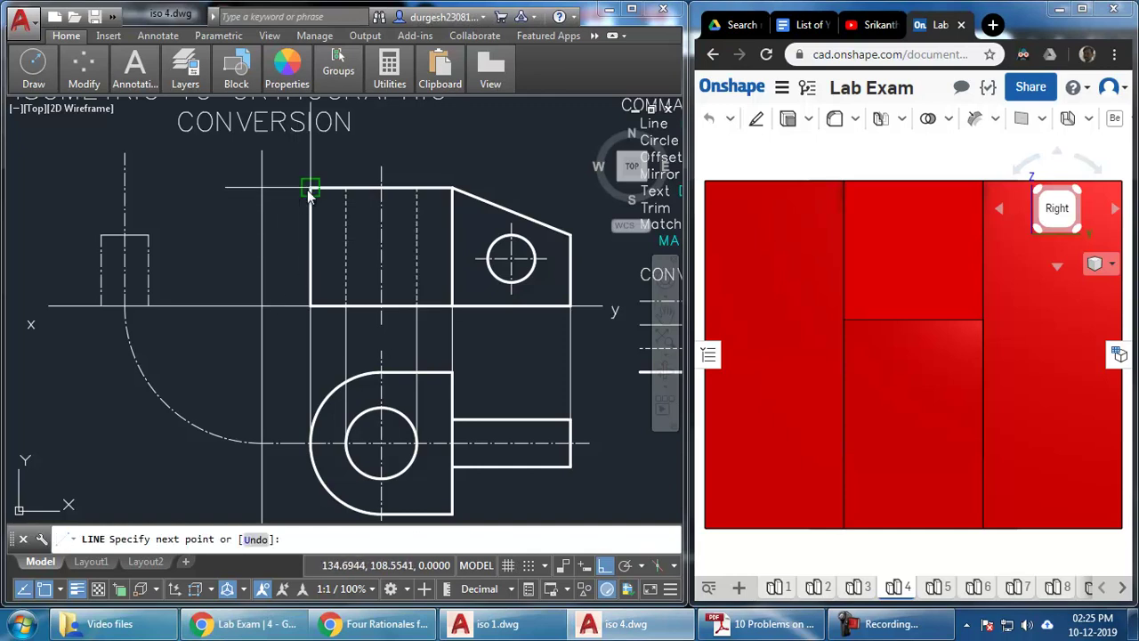
left_click(34, 210)
key("Escape")
Raise both sides of the rectangle up to the projection line
type("l")
key("Return")
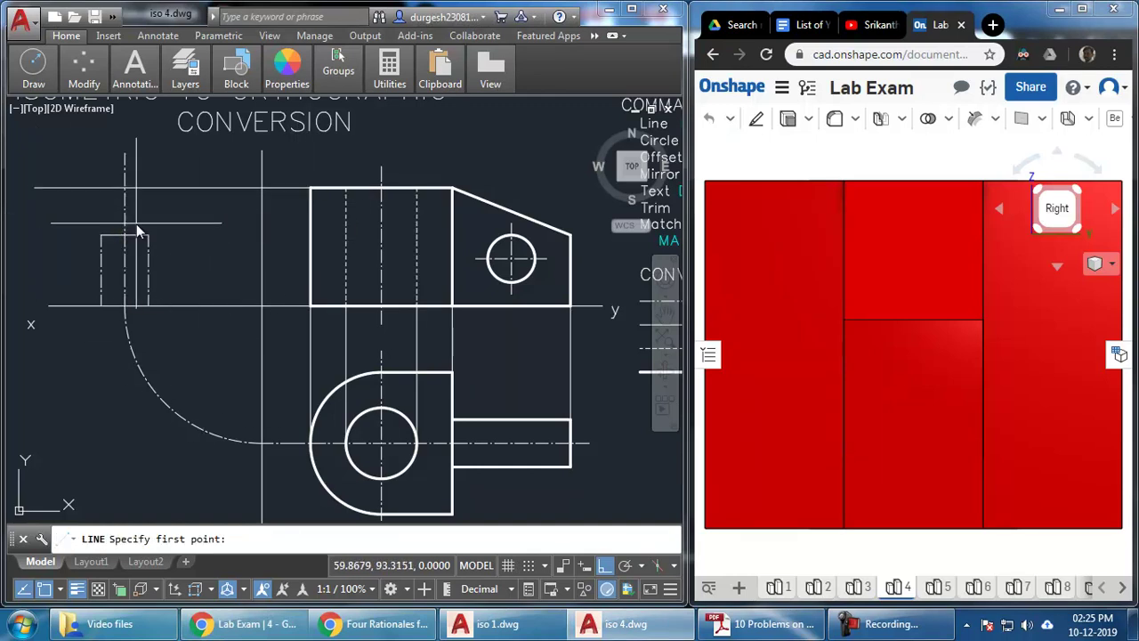
left_click(149, 188)
key("Escape")
type("l")
key("Return")
left_click(102, 235)
left_click(102, 189)
key("Escape")
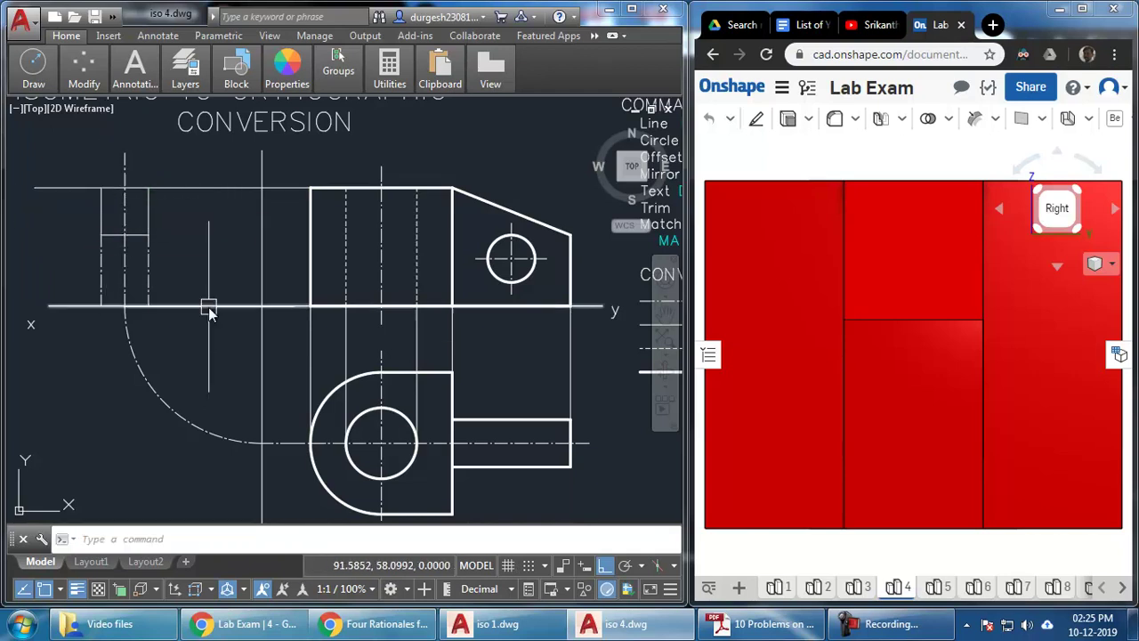
Trim the leftover construction lines above the rectangle
type("tr")
key("Return")
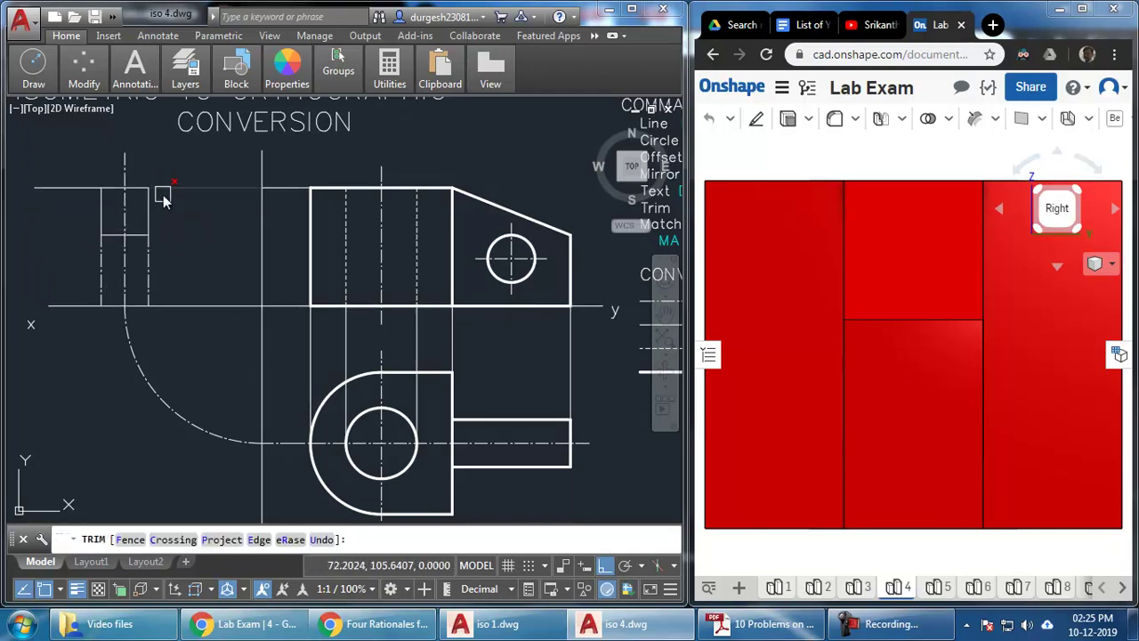
left_click(100, 197)
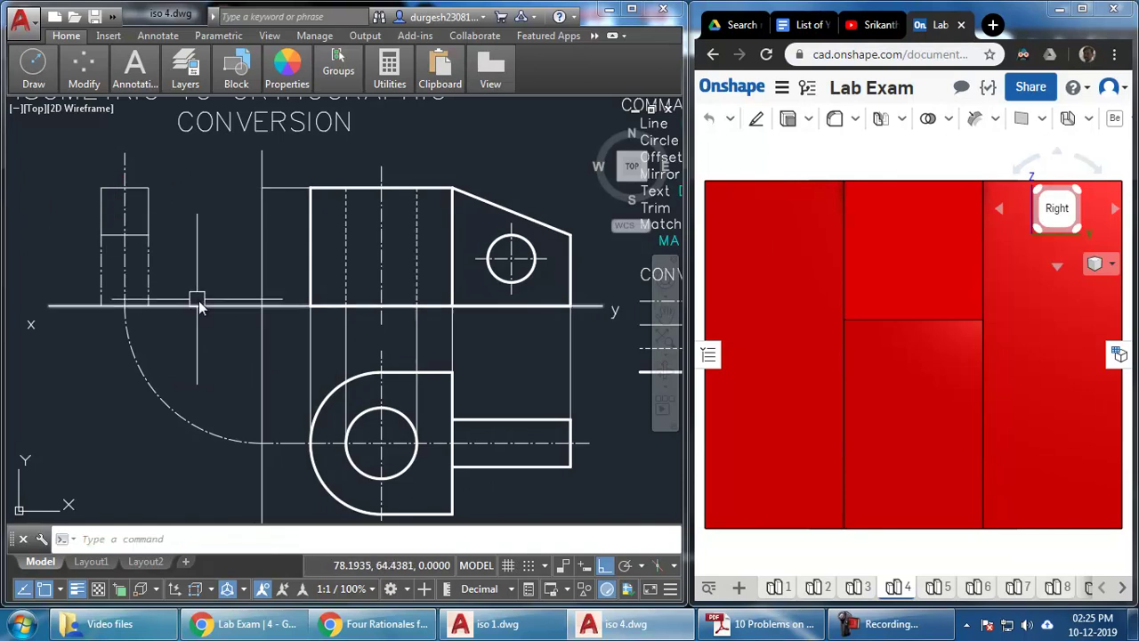
key("Escape")
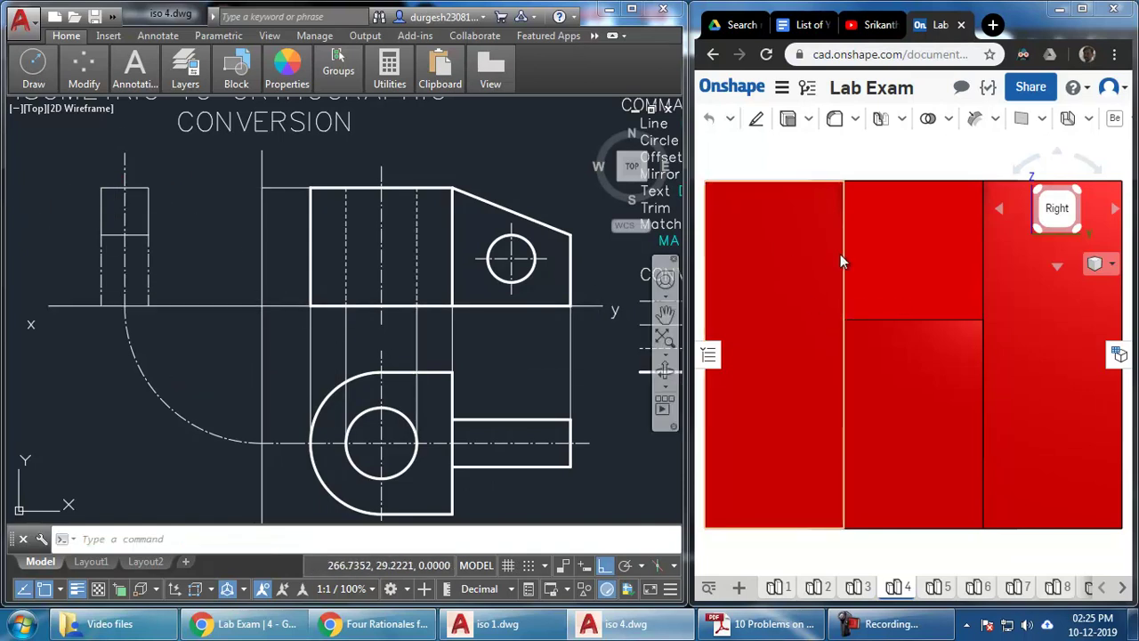
Switch Onshape to isometric and confirm a 0.000 mm parallel distance between the left front face and the lug's side
left_click(1037, 397)
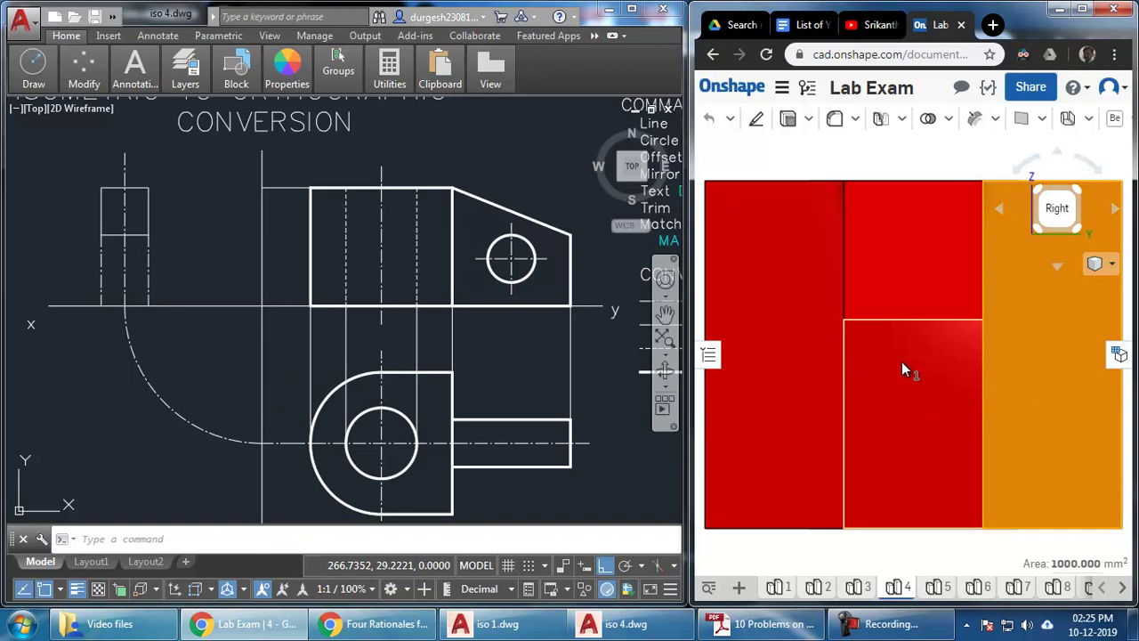
key("shift+7")
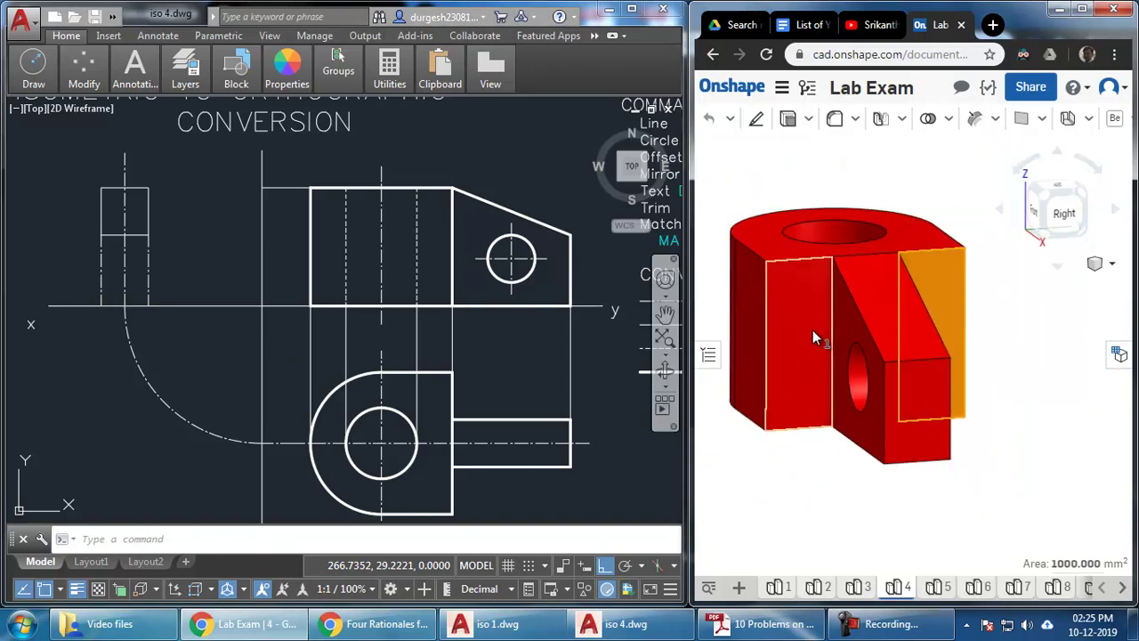
left_click(815, 331)
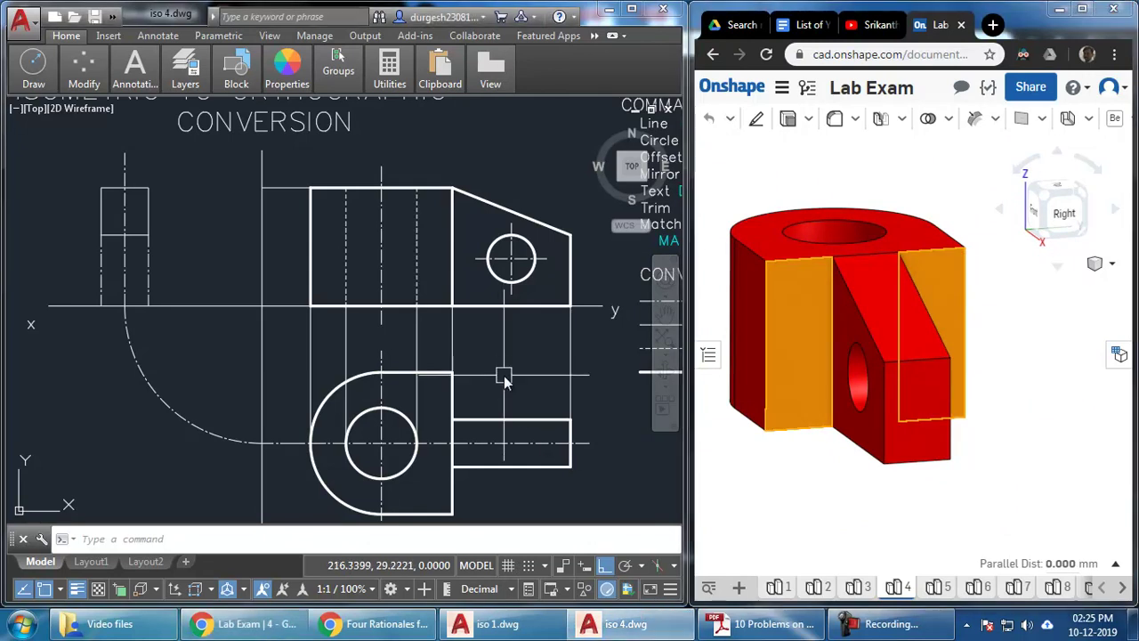
middle_click_drag(464, 408, 463, 403)
Draw two horizontal projection lines leftward, one ending at the arc's bottom end
key("Return")
left_click(261, 365)
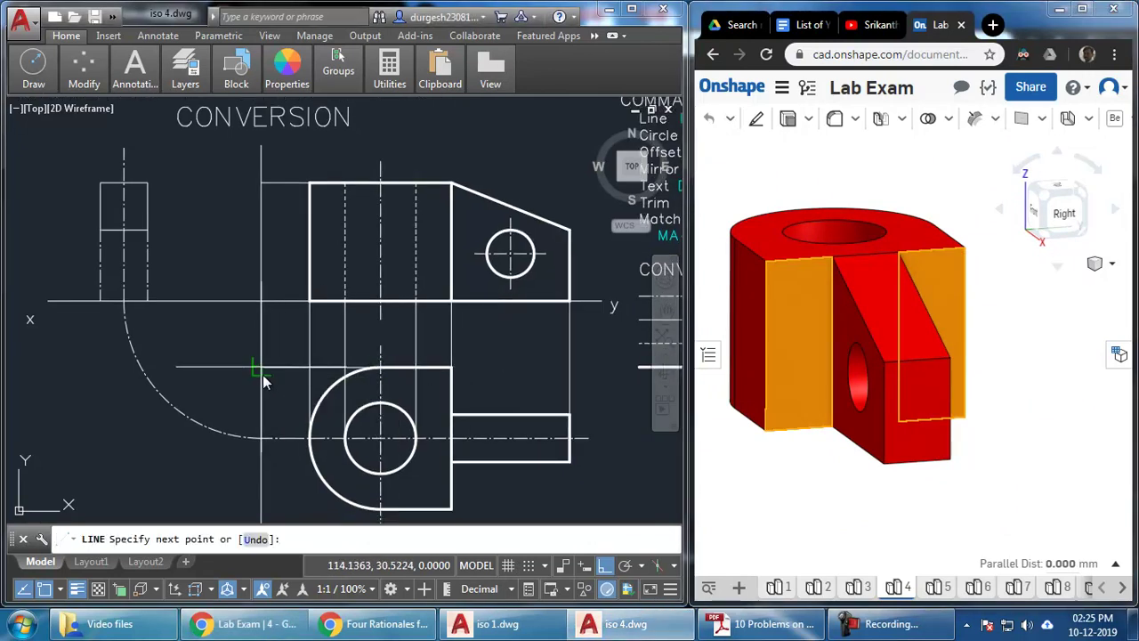
key("Return")
key("Return")
left_click(378, 510)
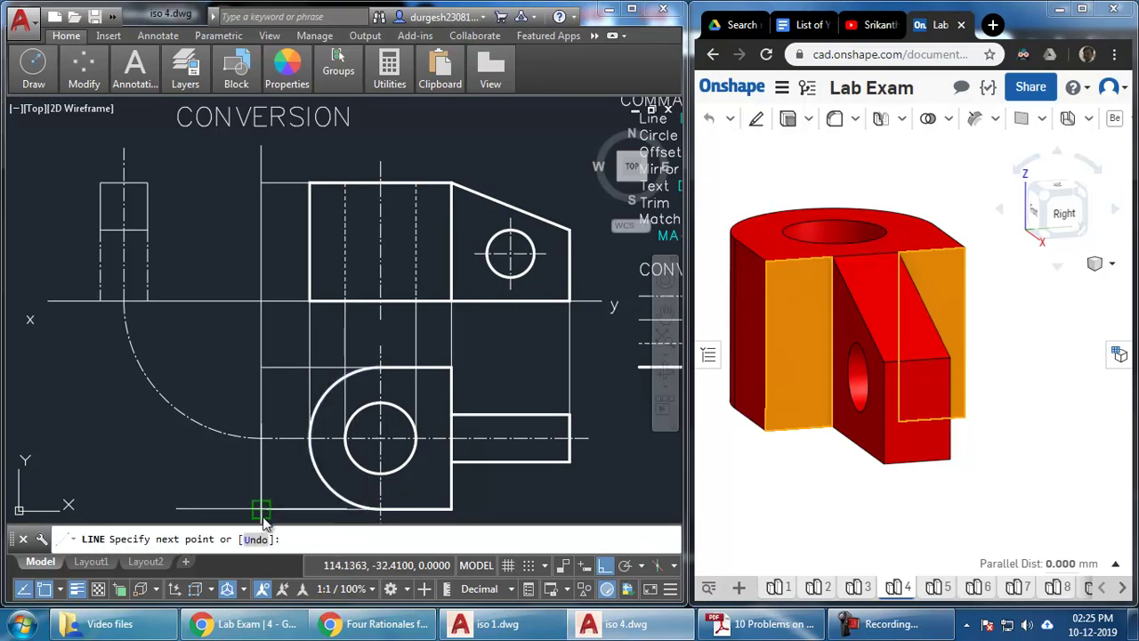
left_click(262, 509)
key("Return")
Offset the quarter arc 30 units both inside and outside
type("o")
key("Return")
key("Return")
left_click(236, 438)
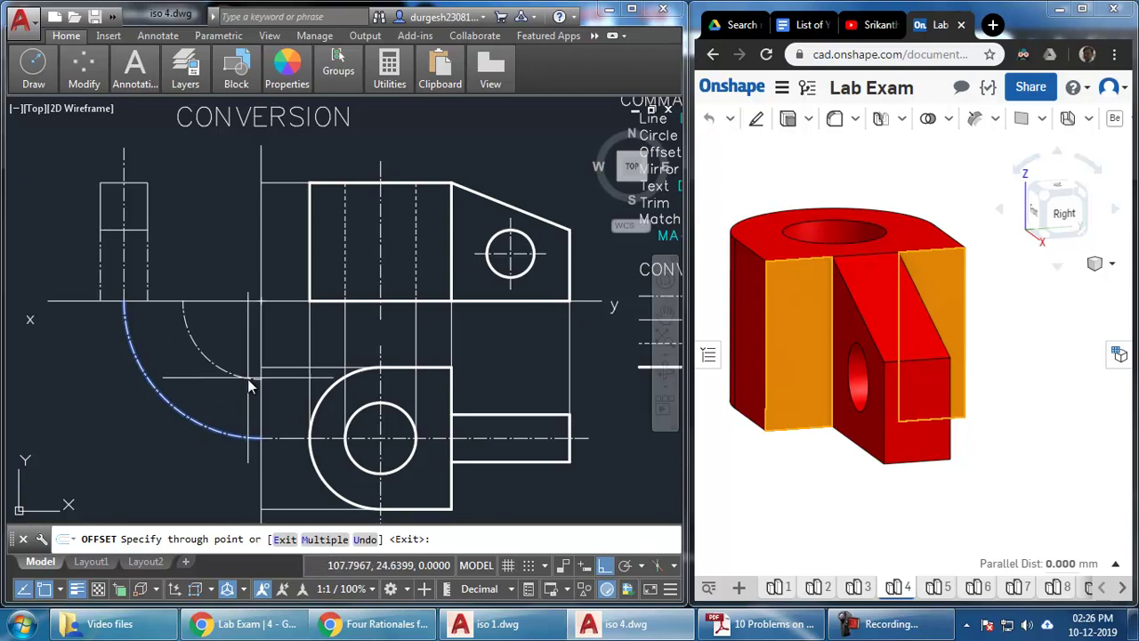
left_click(258, 367)
left_click(236, 434)
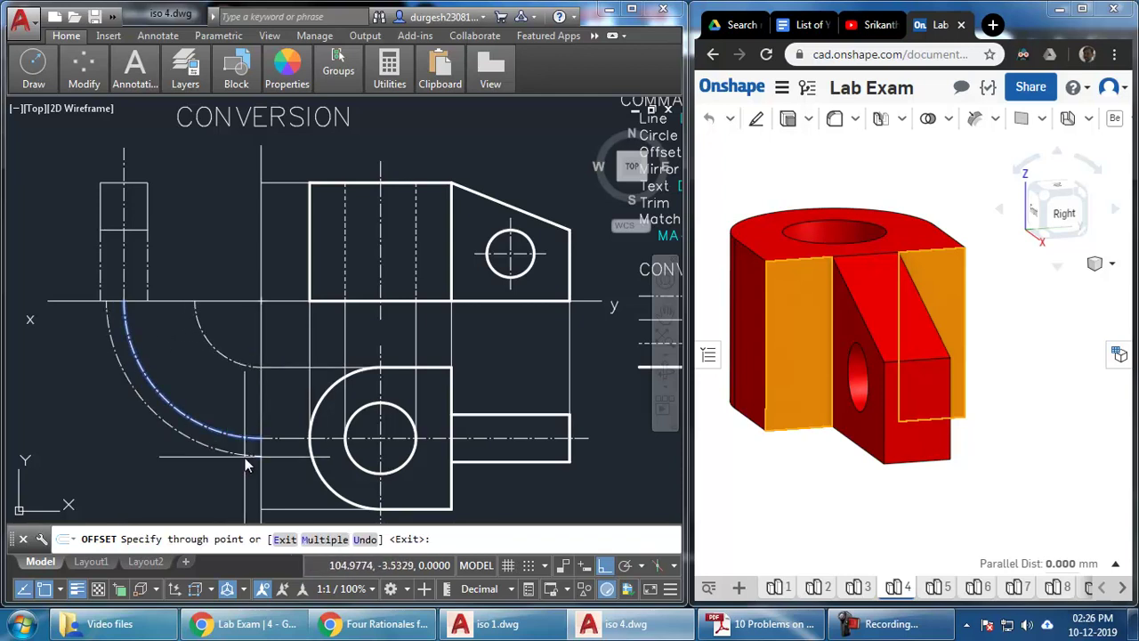
left_click(261, 509)
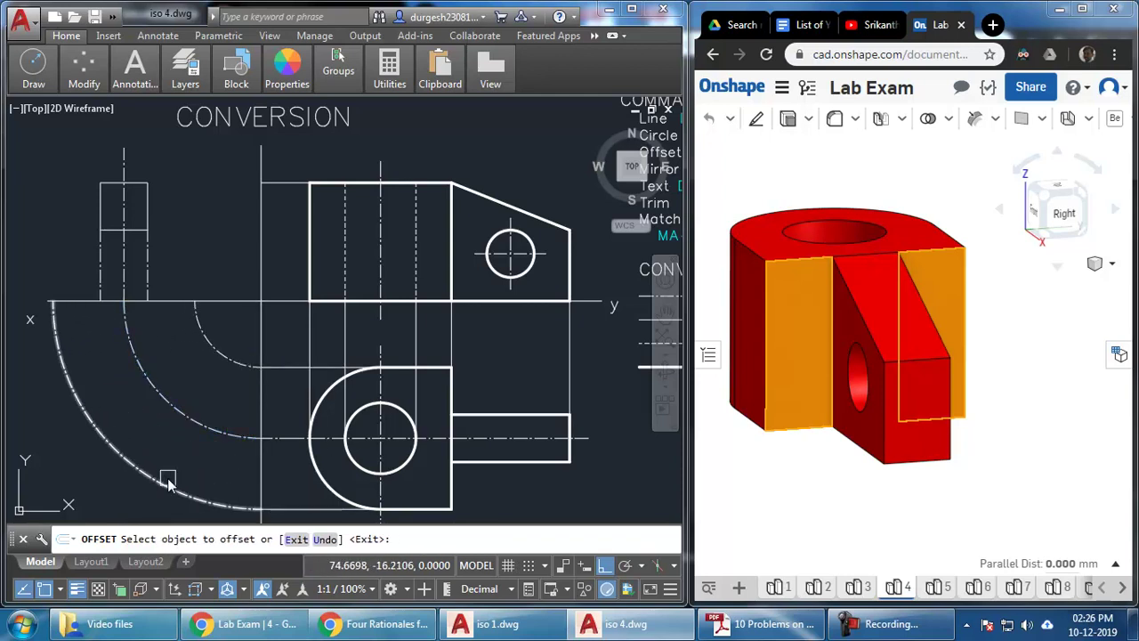
Offset the vertical line to the right and the side view's vertical line to the left
left_click(148, 267)
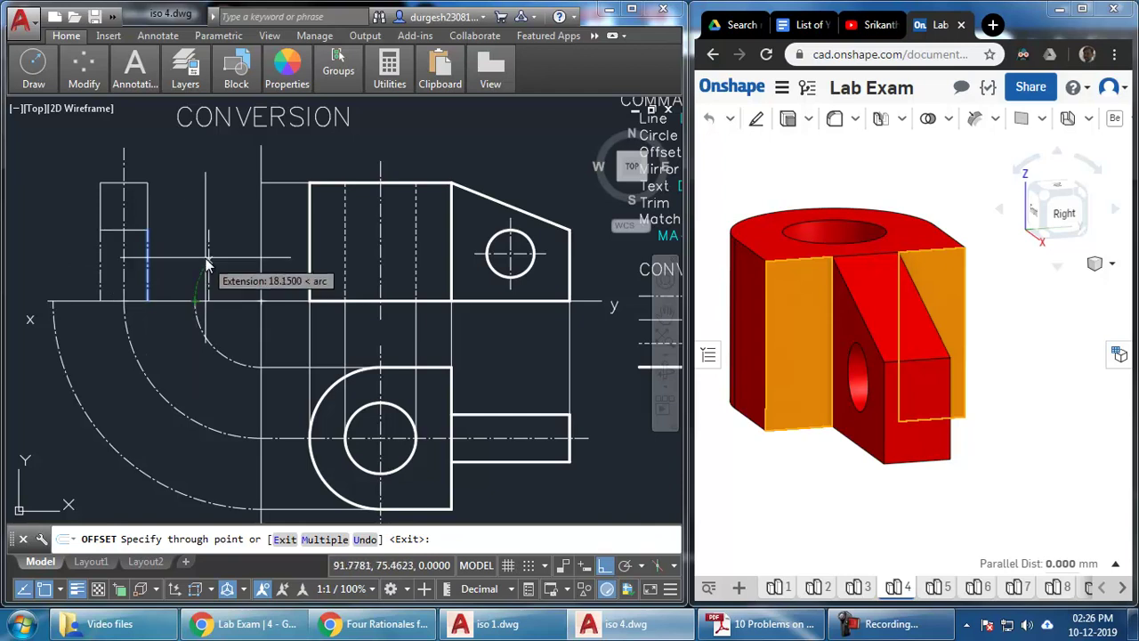
key("Escape")
key("Return")
key("Return")
left_click(152, 280)
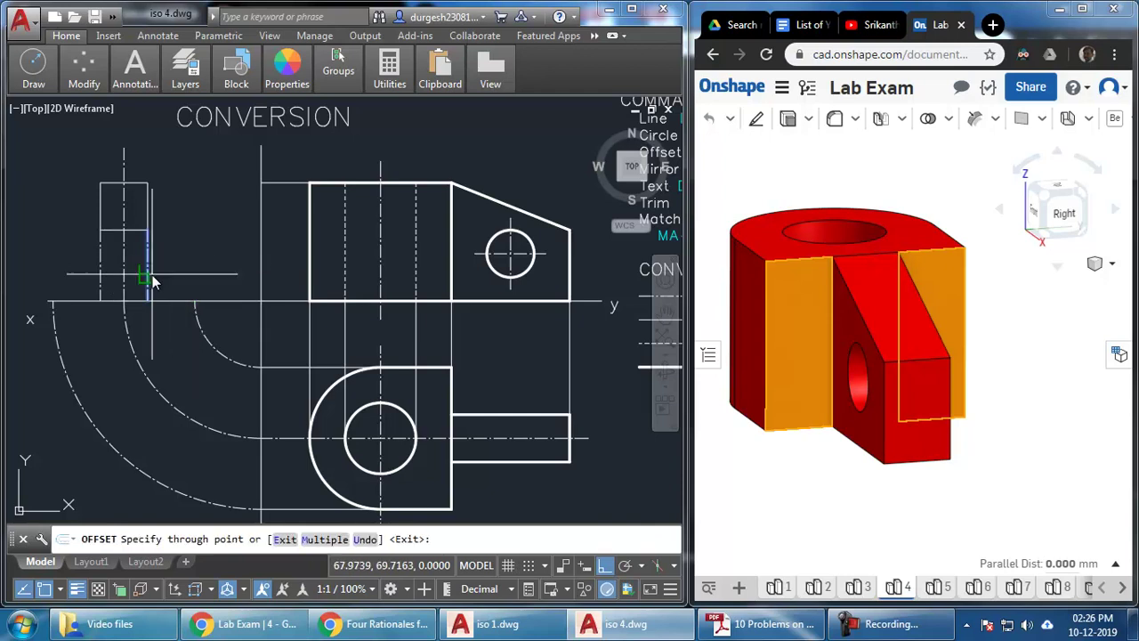
left_click(195, 303)
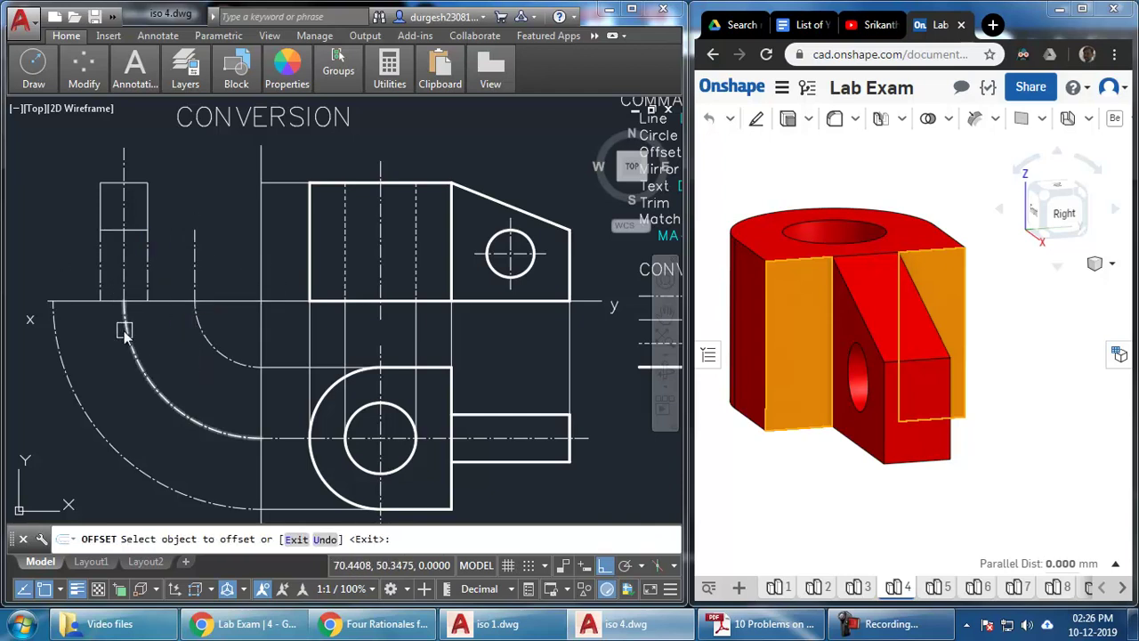
left_click(101, 287)
left_click(56, 303)
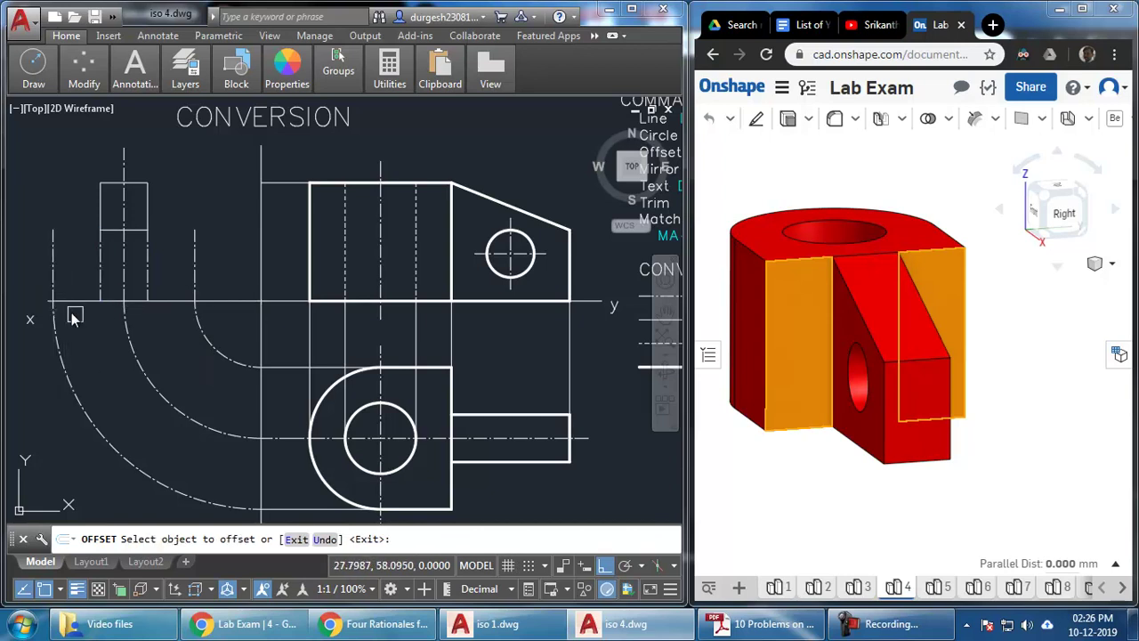
key("Escape")
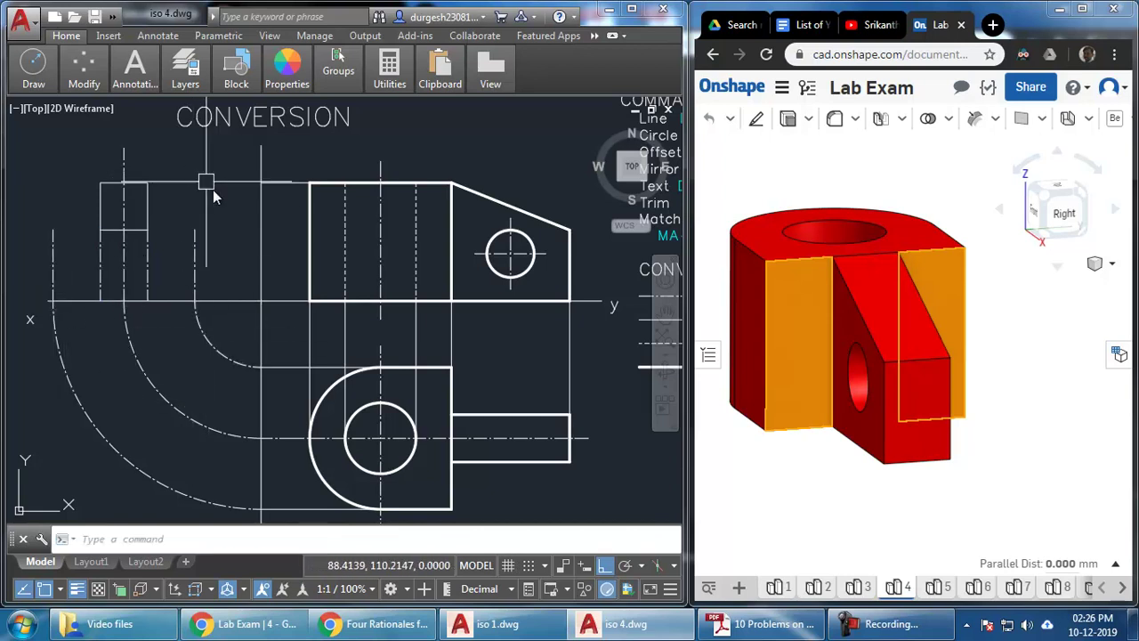
Stretch the top edge line left across the side view and extend the dash-dot vertical line up to it
left_click(267, 182)
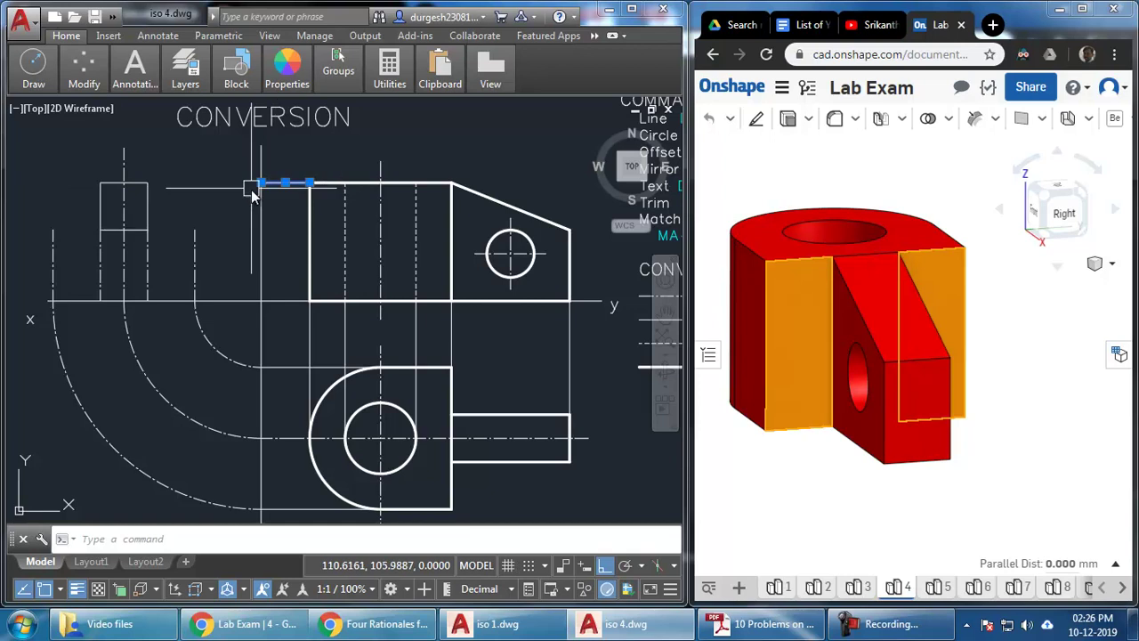
left_click(259, 182)
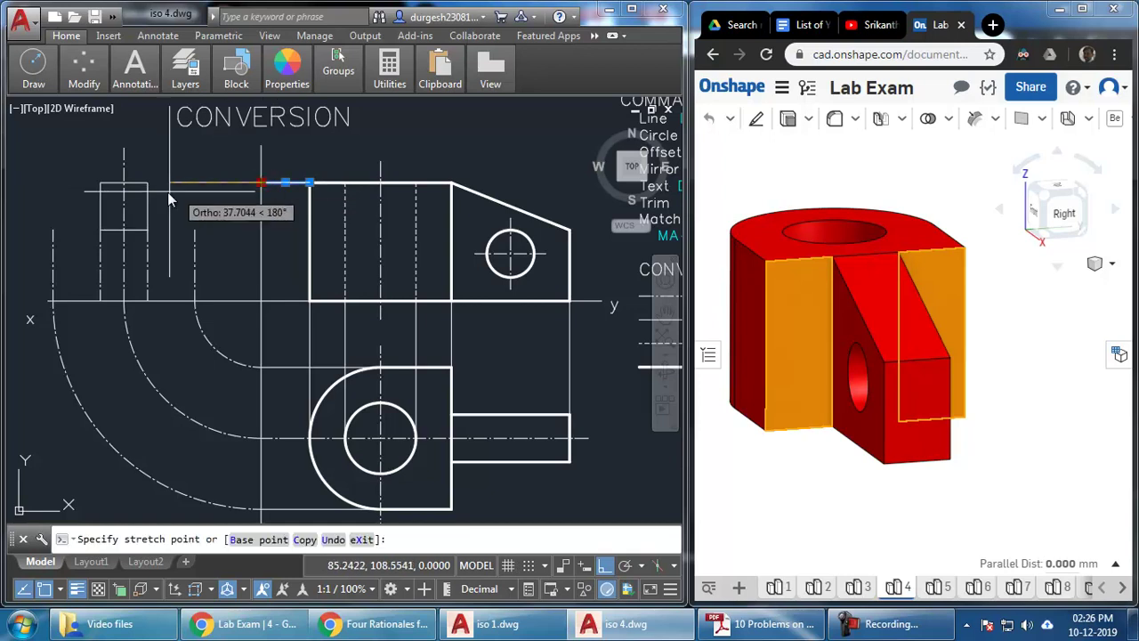
left_click(44, 193)
key("Return")
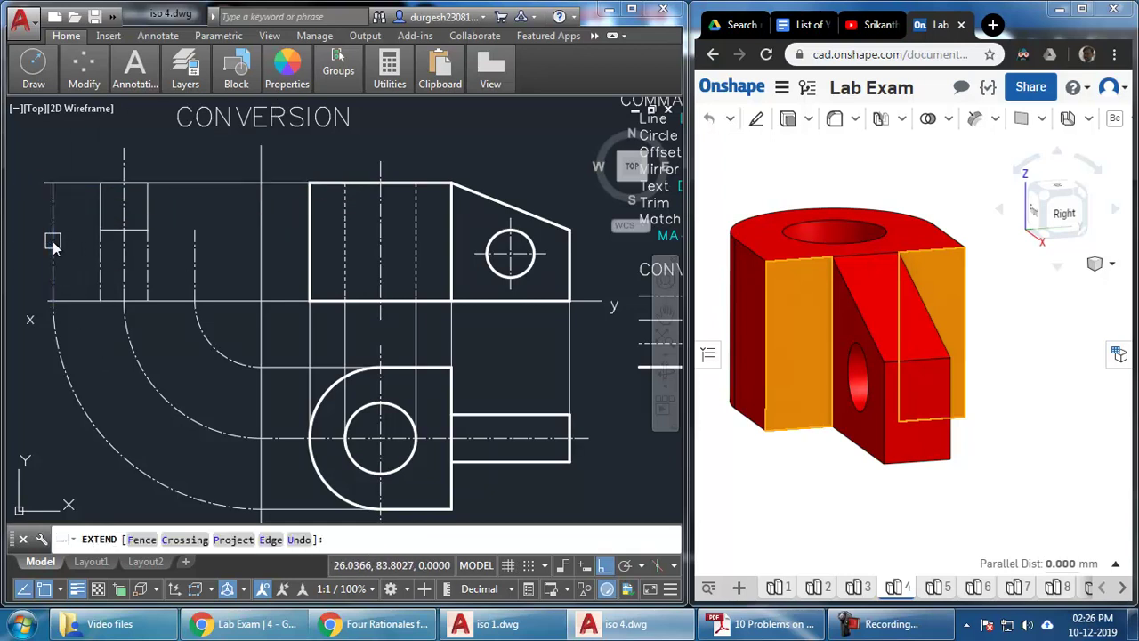
left_click(207, 235)
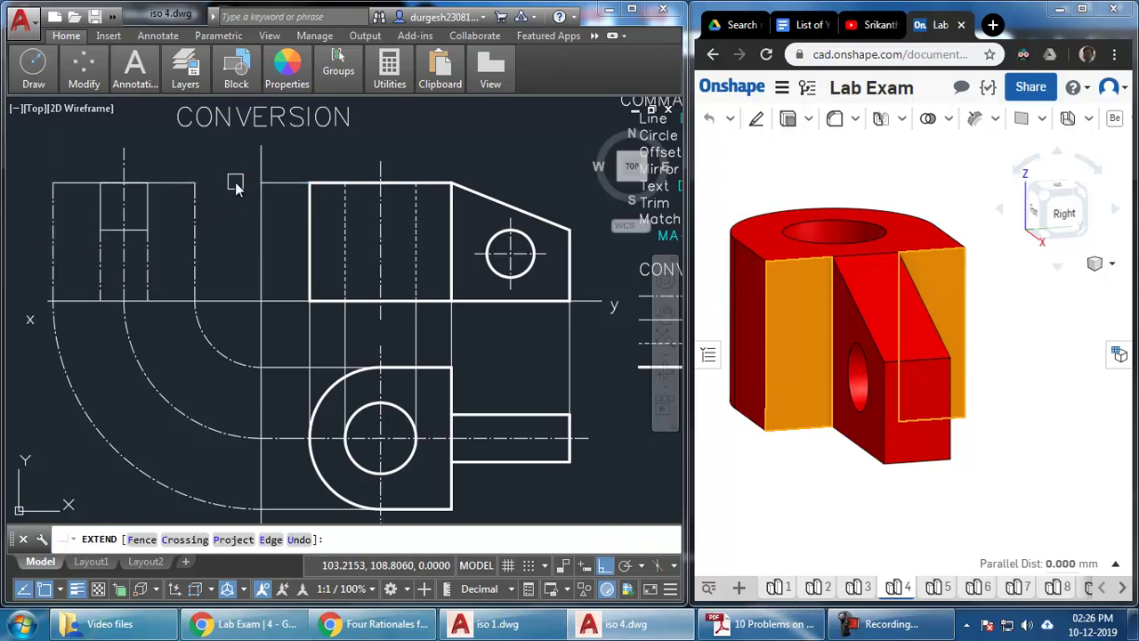
key("Escape")
middle_click_drag(222, 282, 223, 295)
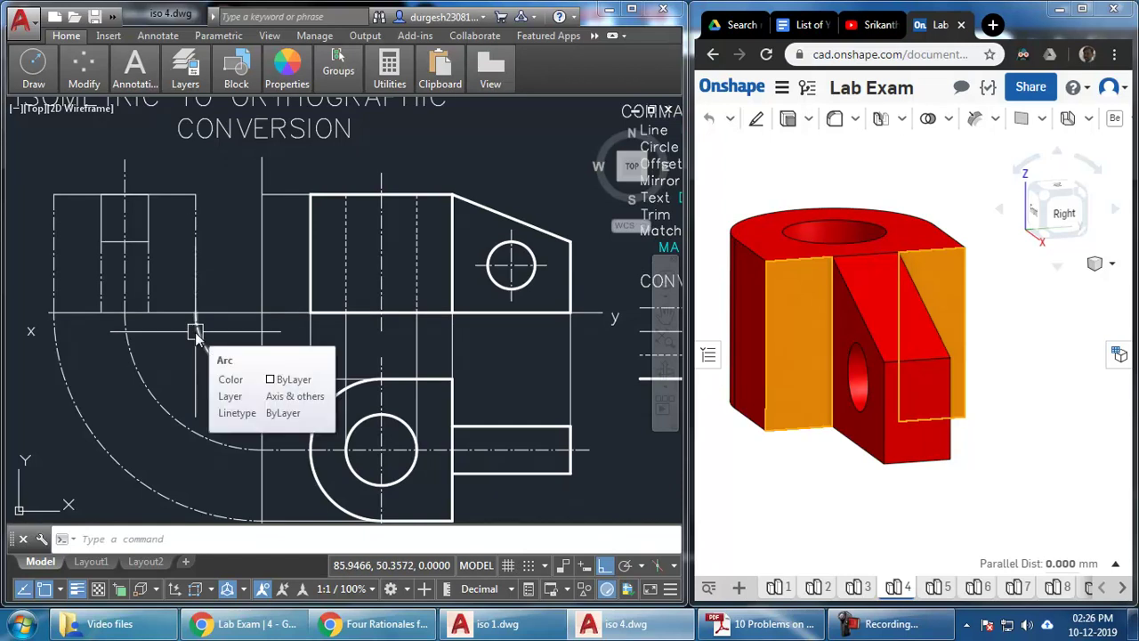
Make the side view's dashed lines and the arc solid by matching a solid line's properties
type("ma")
key("Return")
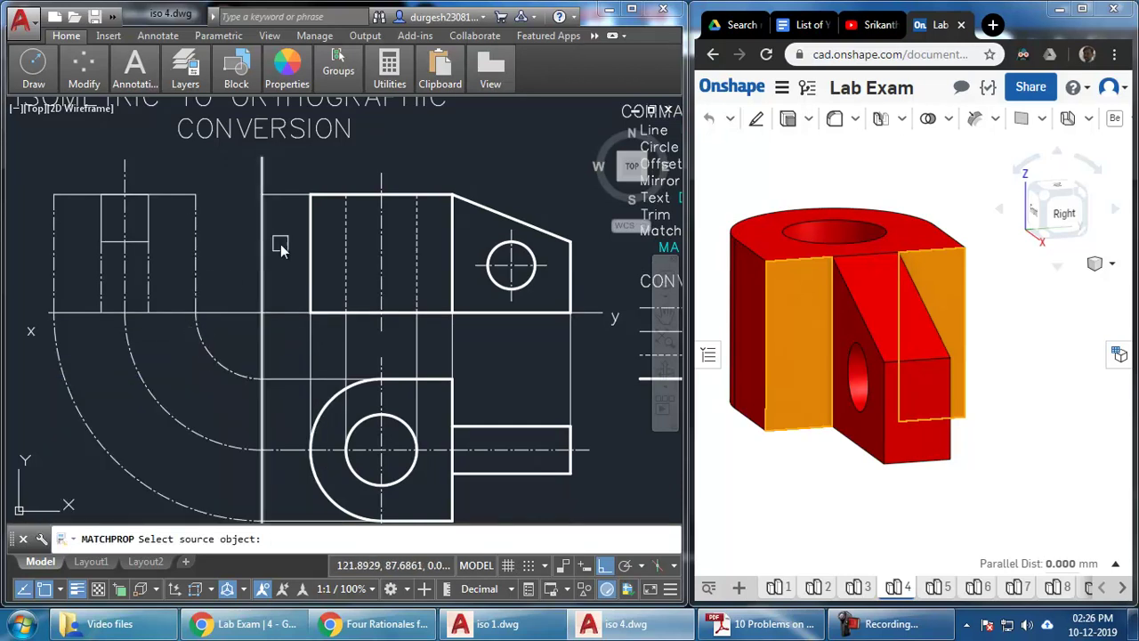
left_click(311, 240)
left_click(204, 193)
left_click(124, 254)
left_click(101, 173)
left_click(45, 259)
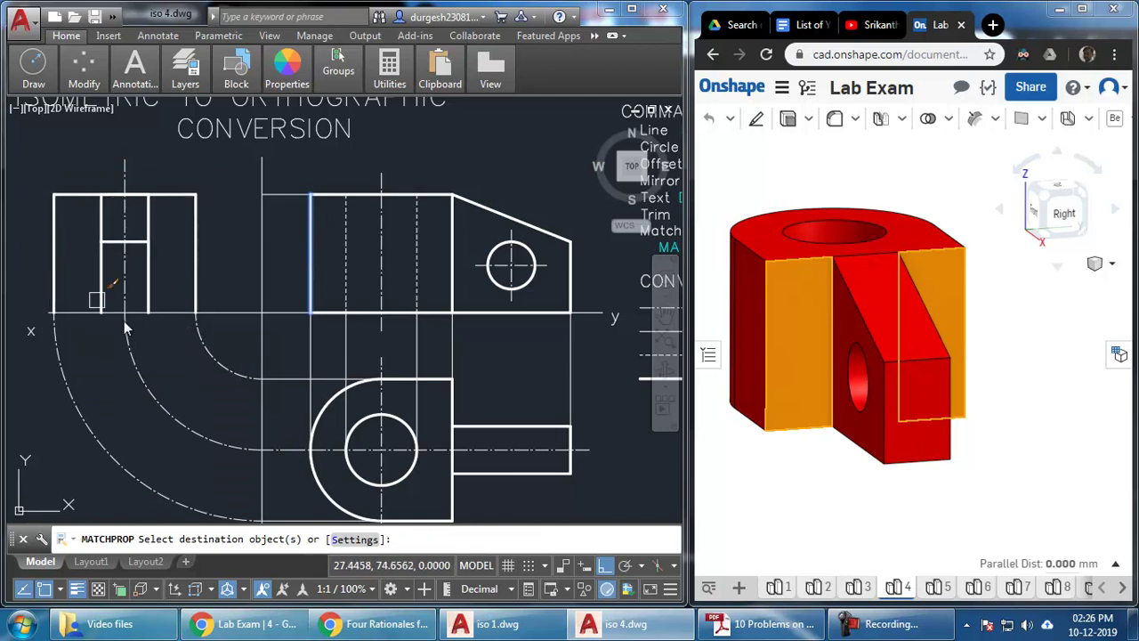
left_click(222, 380)
left_click(976, 323)
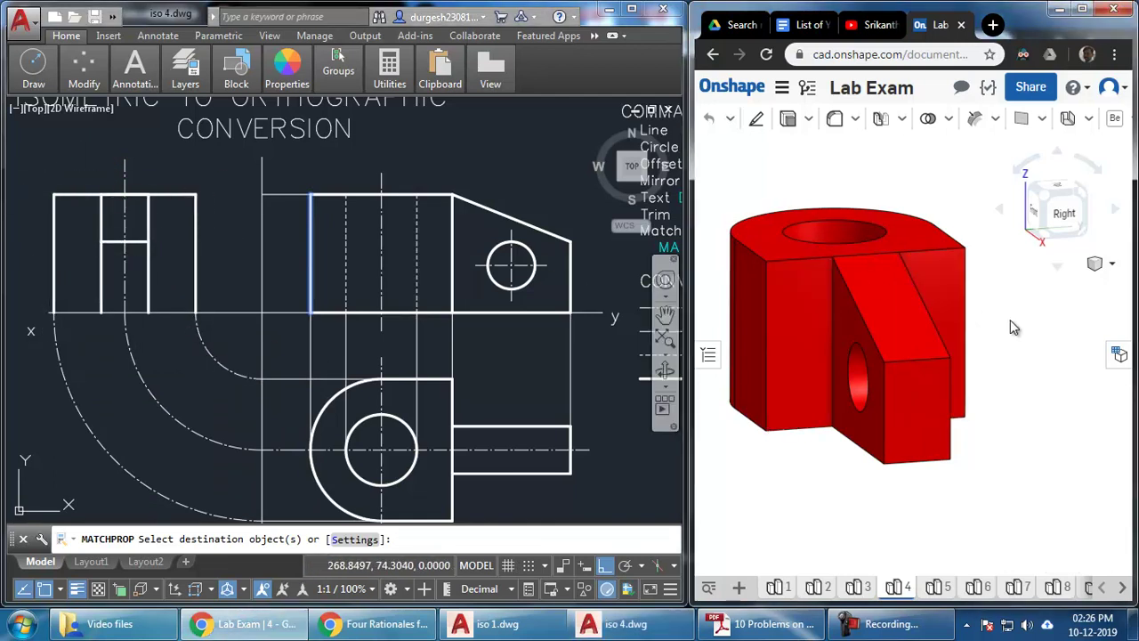
left_click(1059, 227)
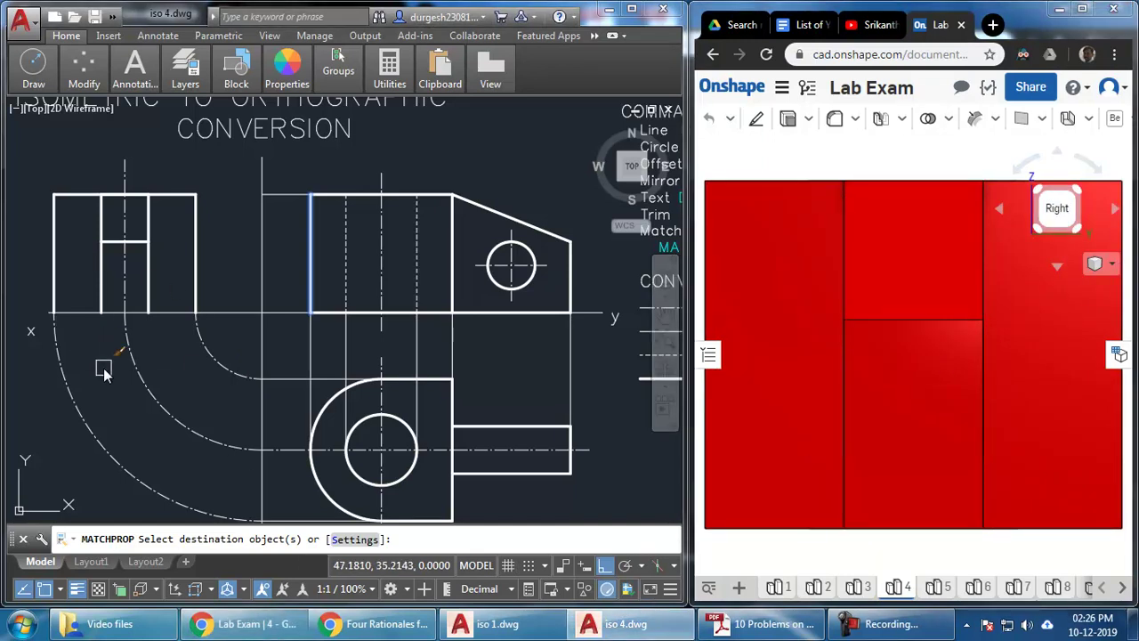
key("Escape")
Draw a horizontal line from the side view's corner to the lower endpoint
type("l")
key("Return")
left_click(56, 313)
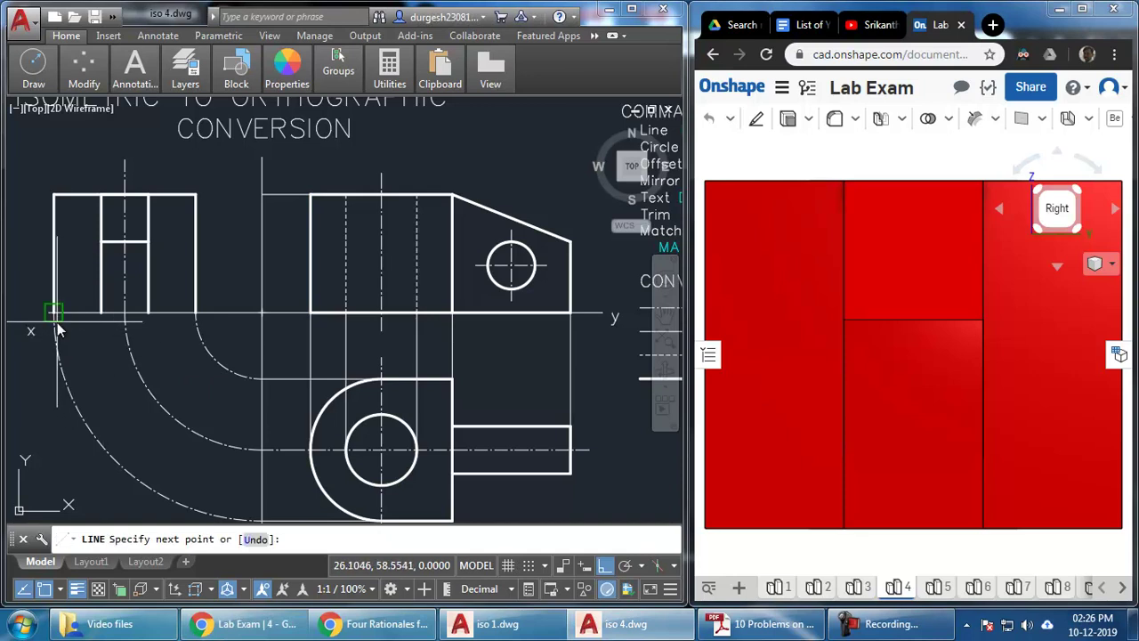
left_click(192, 312)
key("Escape")
Copy a line's style onto the vertical line with MATCHPROP
type("ma")
key("Return")
left_click(158, 291)
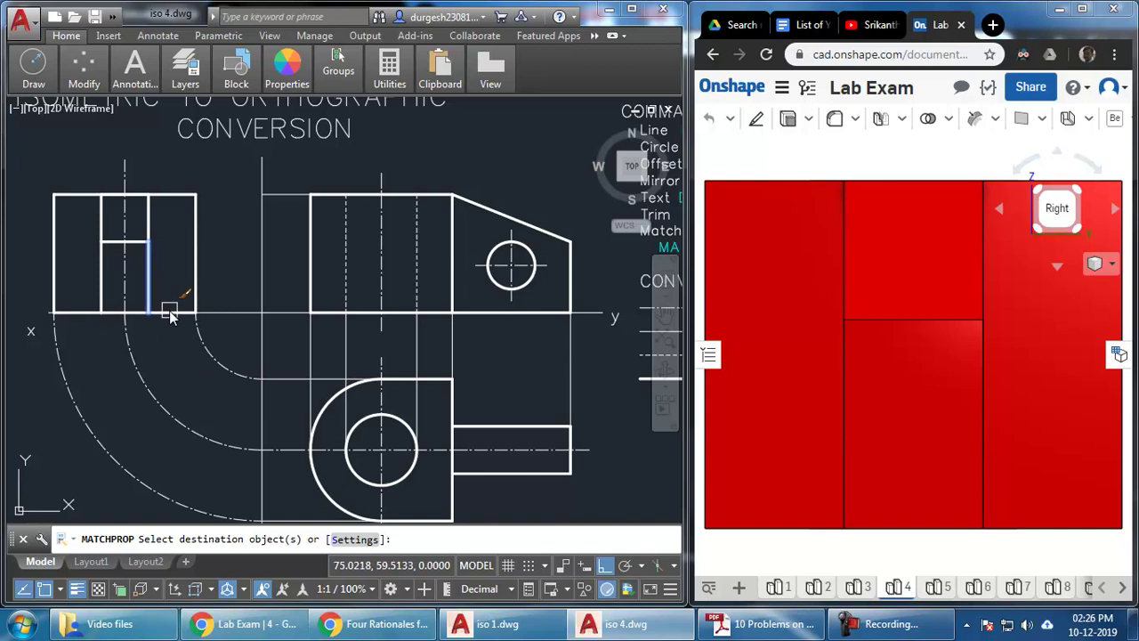
left_click(170, 310)
key("Escape")
Stretch the x–y fold line further left beneath the side view
left_click(73, 314)
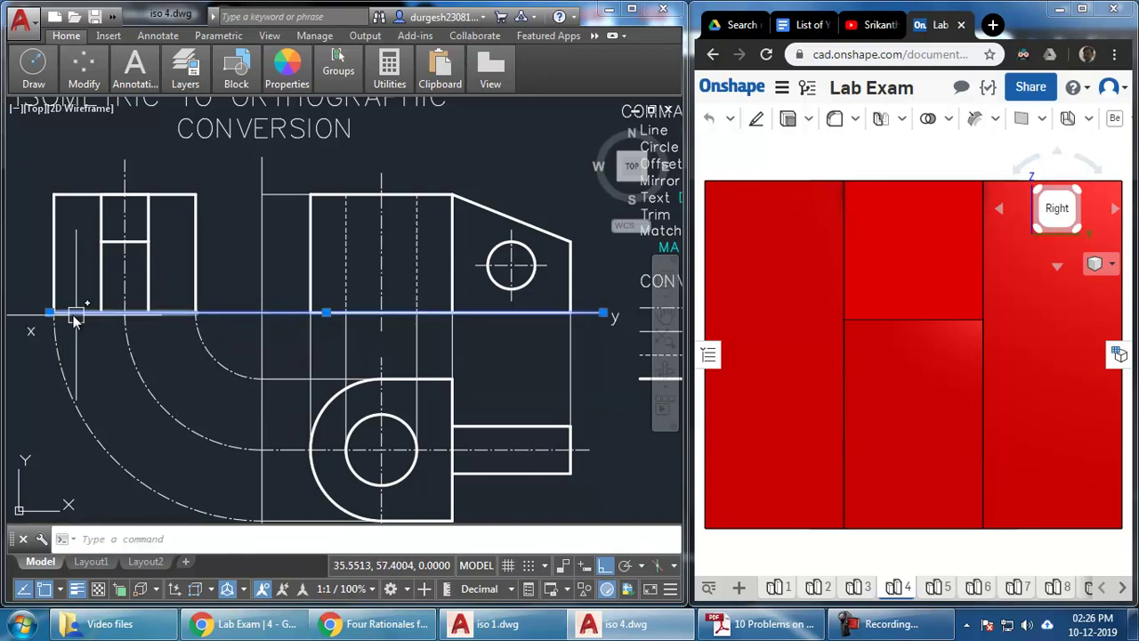
left_click(49, 313)
left_click(21, 313)
key("Escape")
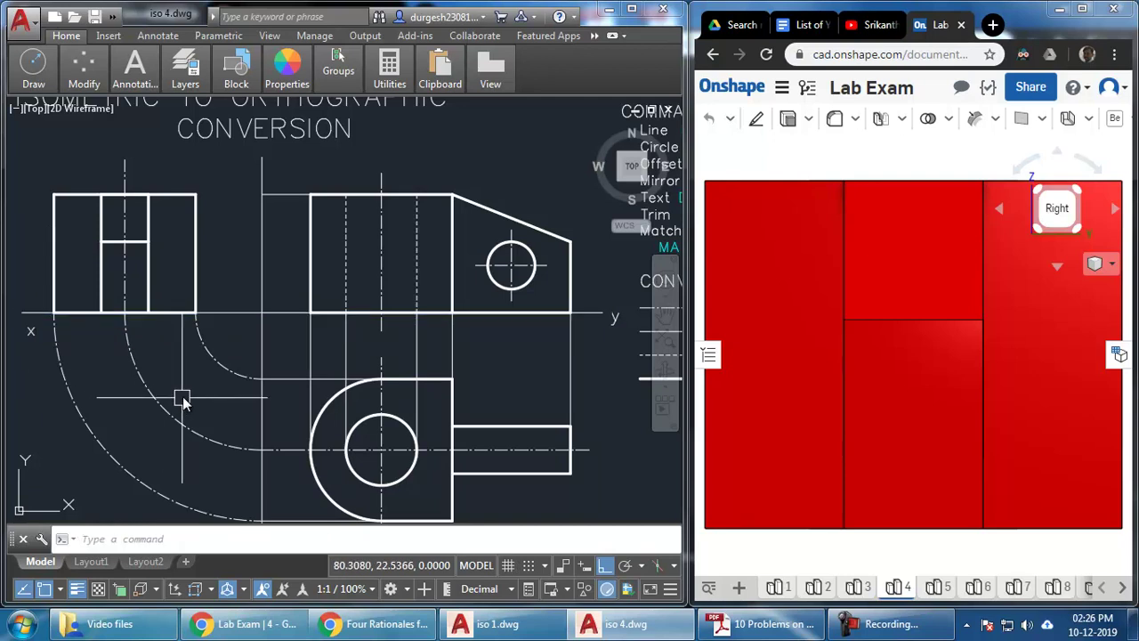
scroll(196, 391, "down", 1)
scroll(196, 392, "up", 1)
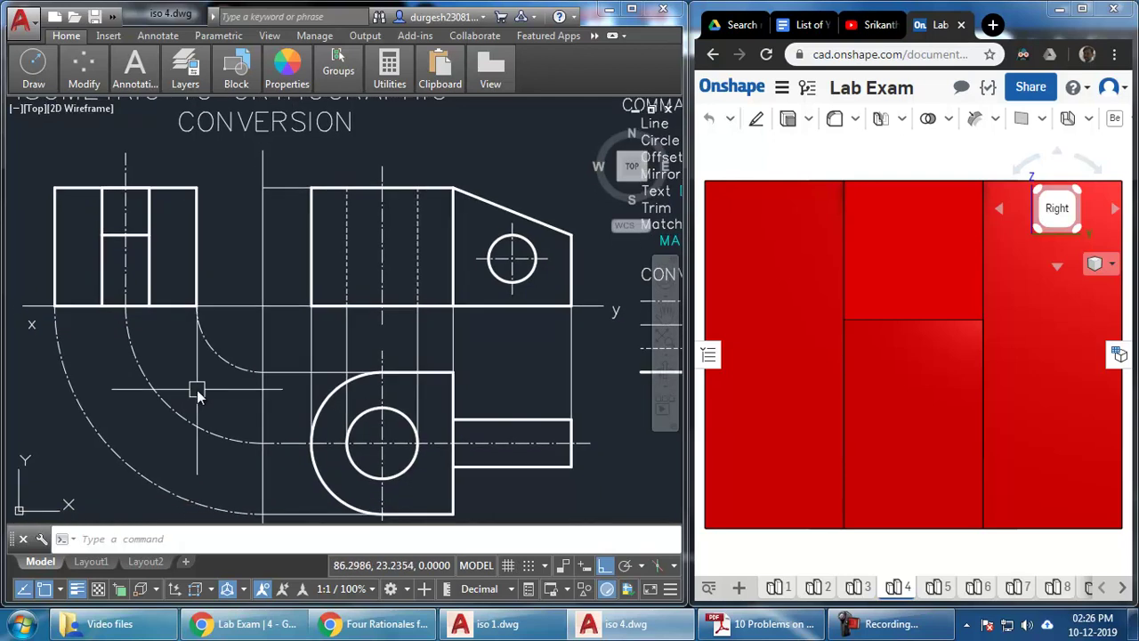
scroll(412, 408, "down", 1)
scroll(412, 407, "up", 1)
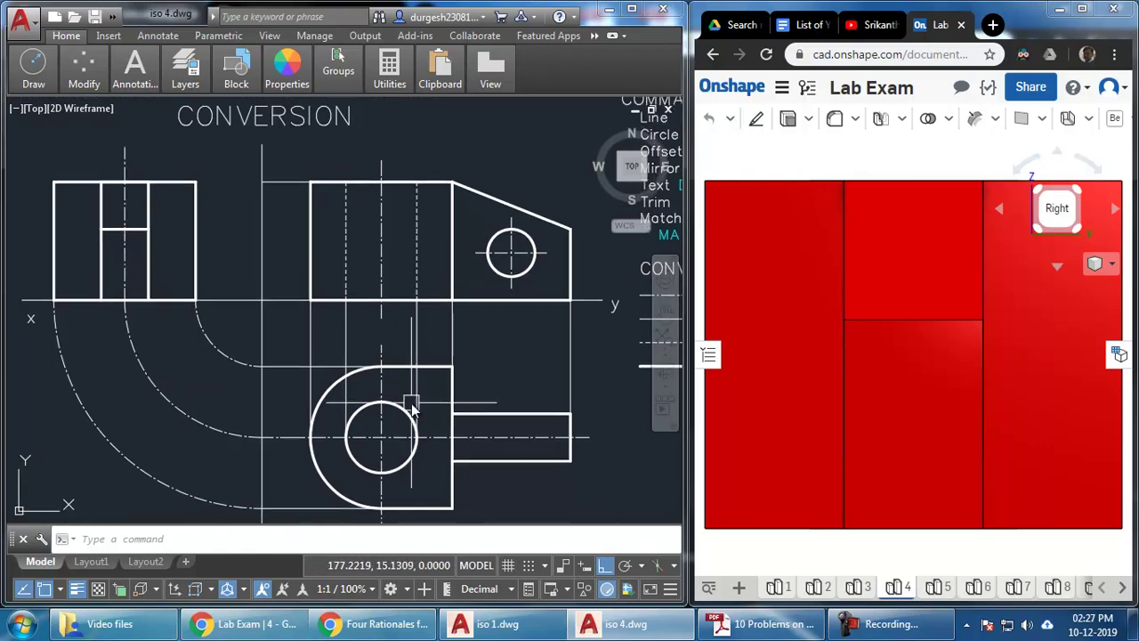
Pick a solid line as the MATCHPROP style source for the outer arcs
type("ma")
key("Return")
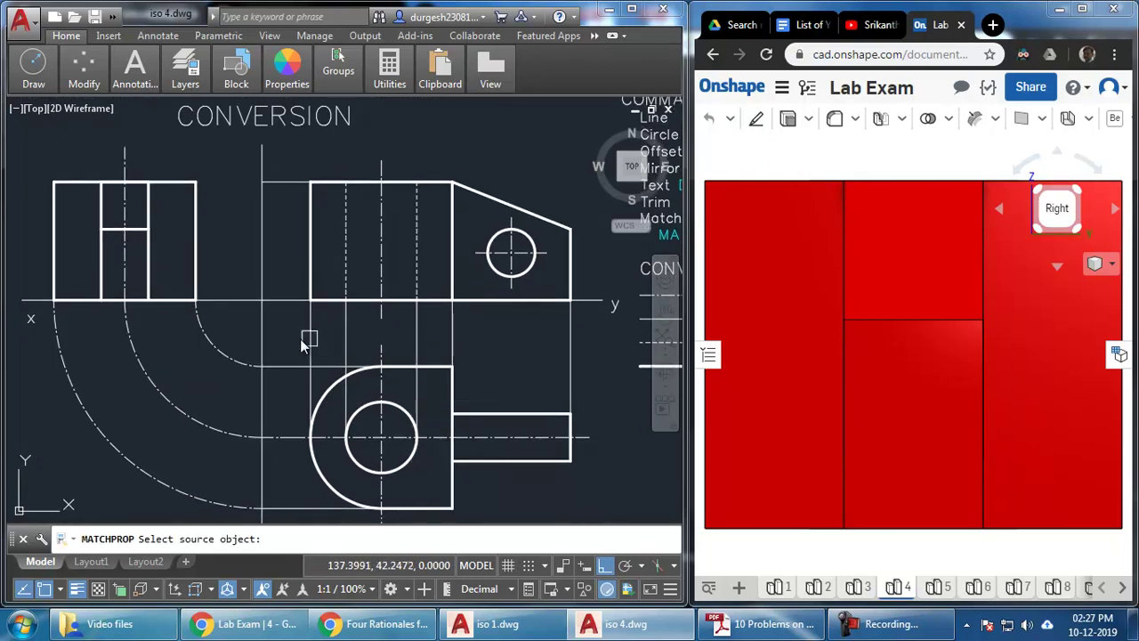
left_click(303, 356)
key("Escape")
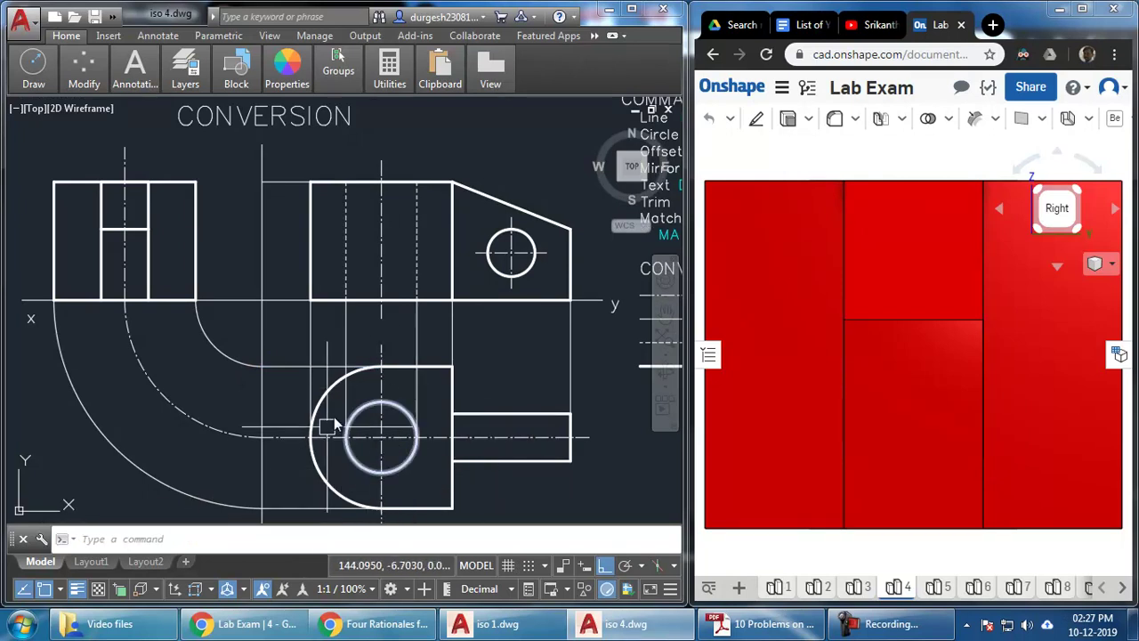
Start horizontal projection lines from the circle and from the arc
type("l")
key("Return")
left_click(380, 407)
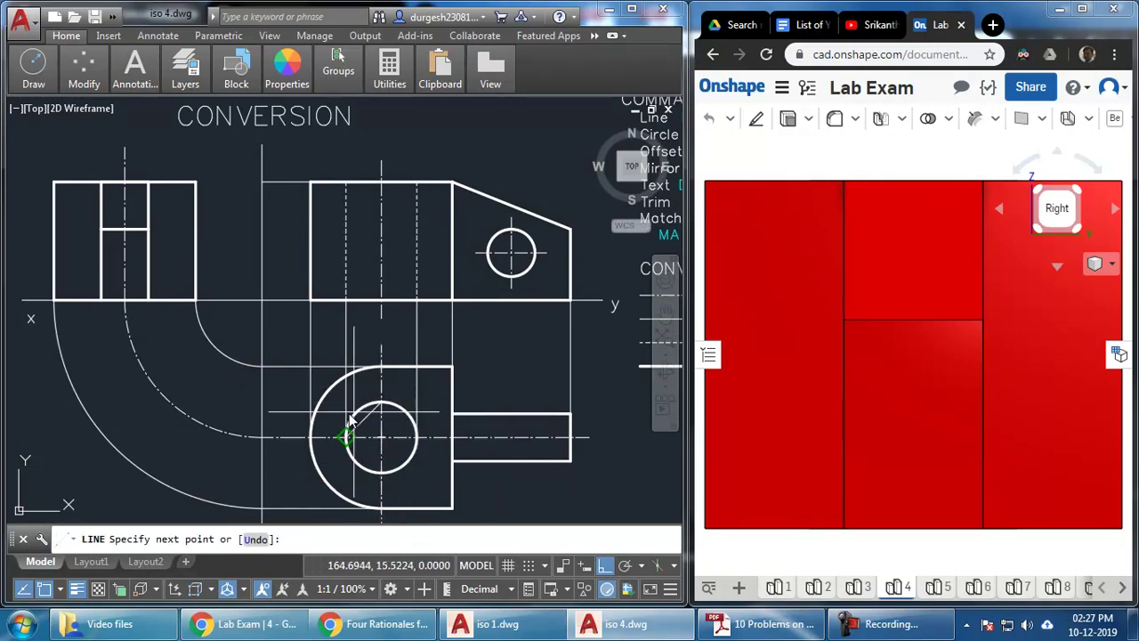
key("Escape")
key("Return")
left_click(336, 490)
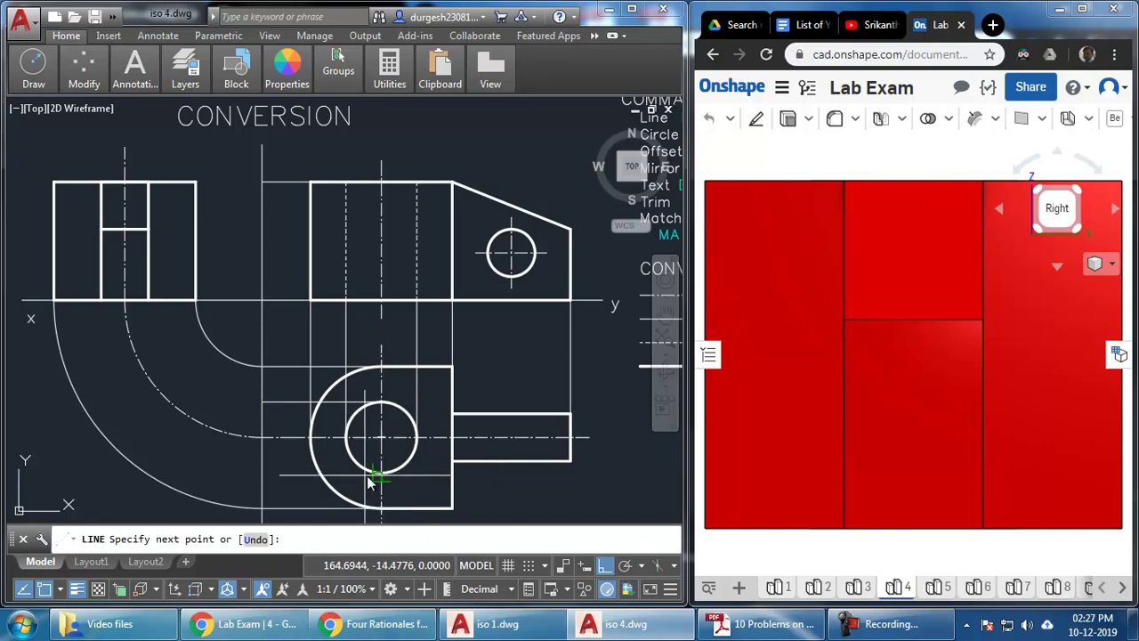
key("Escape")
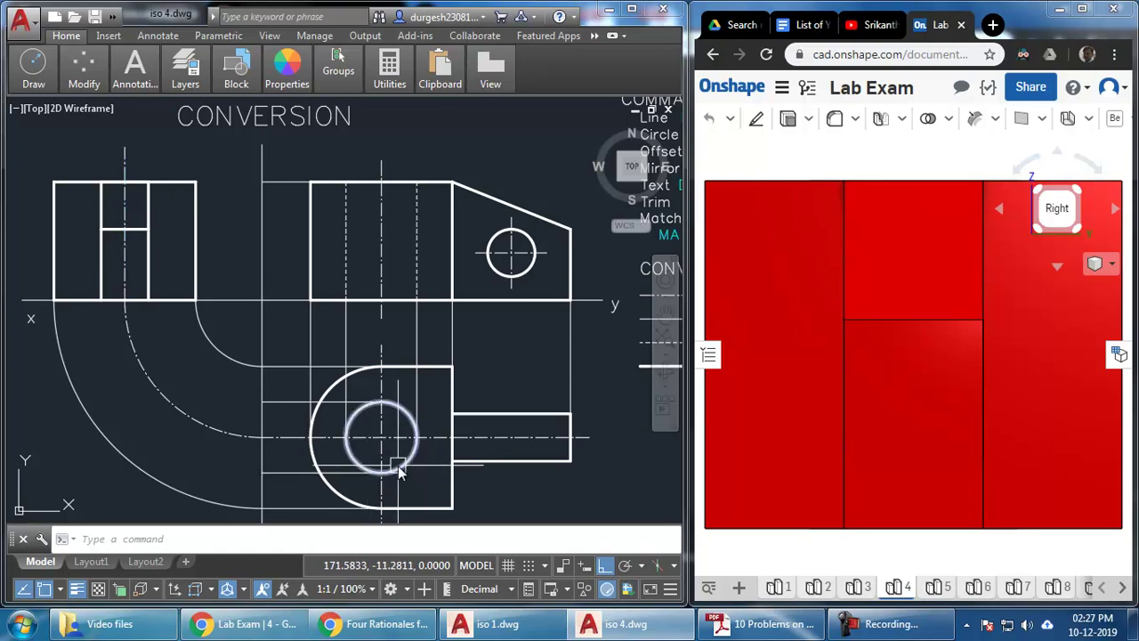
Start an offset whose distance is the circle's radius, measured from centre to quadrant
type("o")
key("Return")
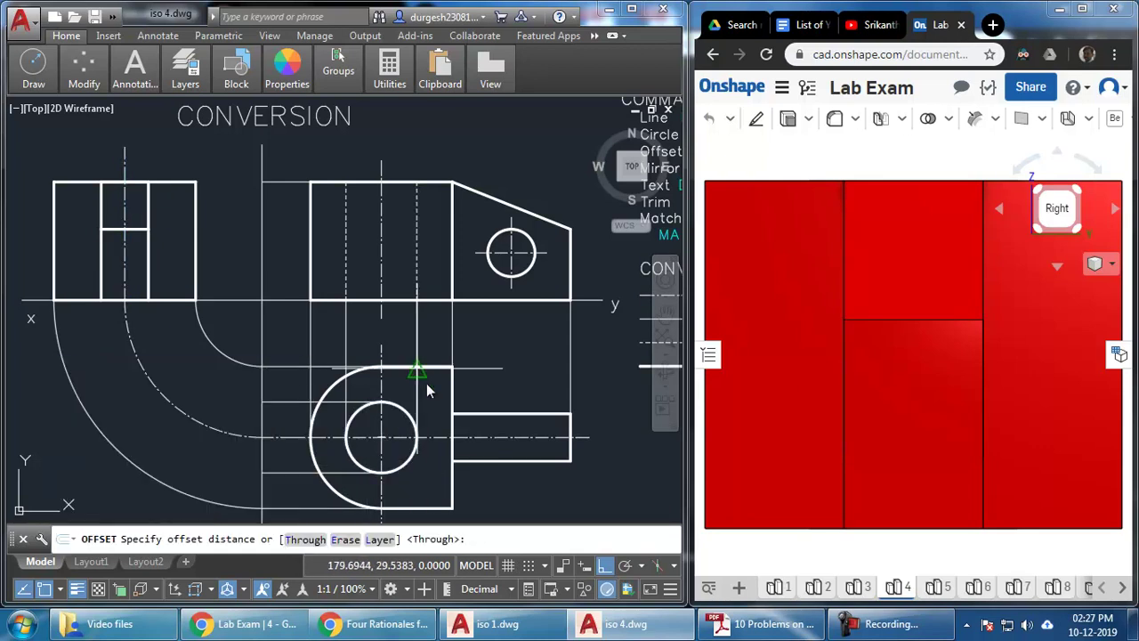
left_click(385, 443)
left_click(383, 405)
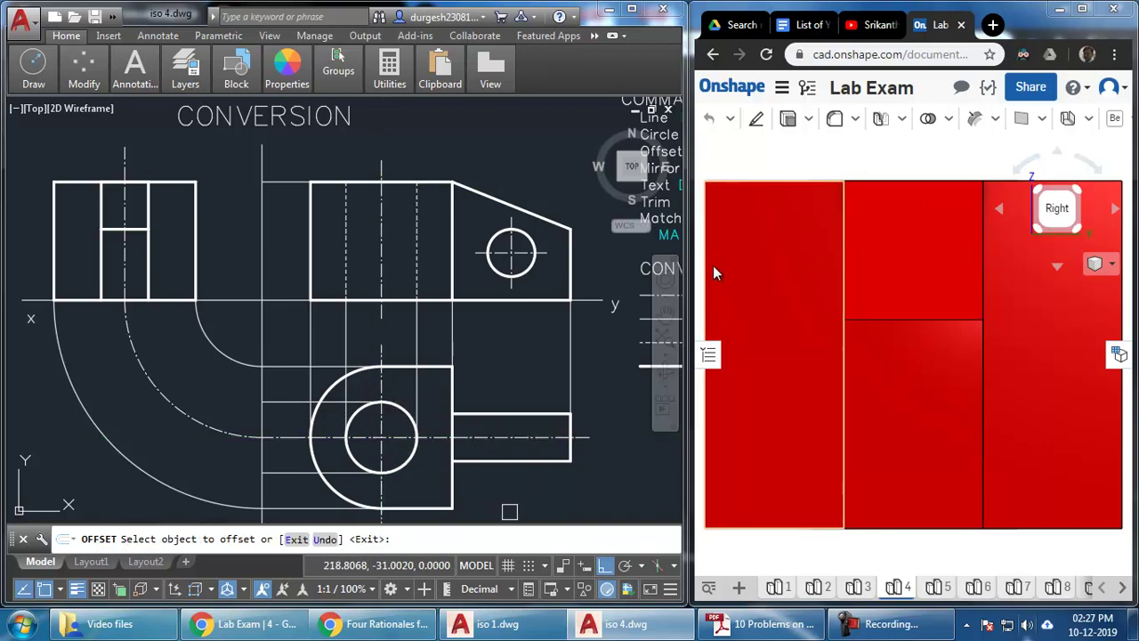
Offset the side view's vertical line to the right and to the left, then trim the excess
left_click(123, 274)
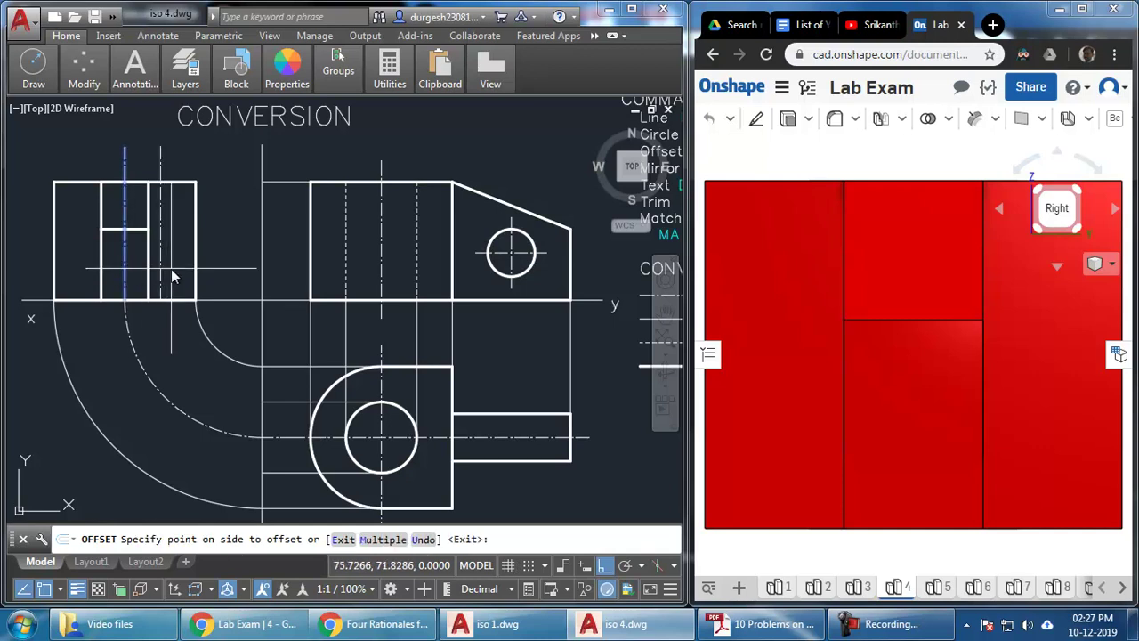
left_click(171, 269)
left_click(125, 265)
left_click(73, 261)
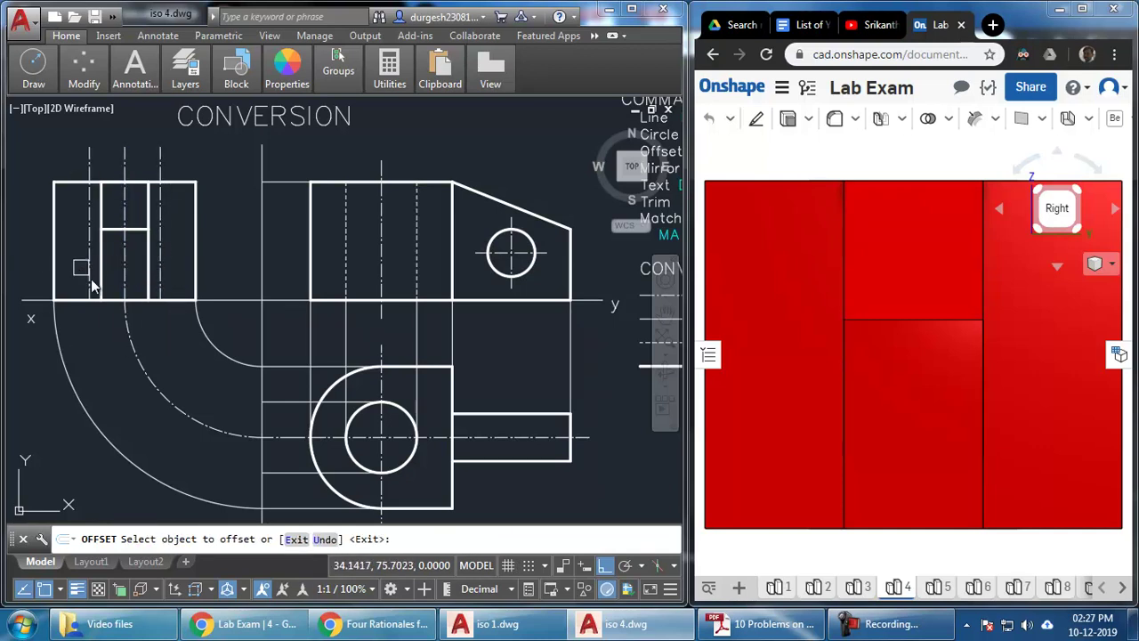
key("Return")
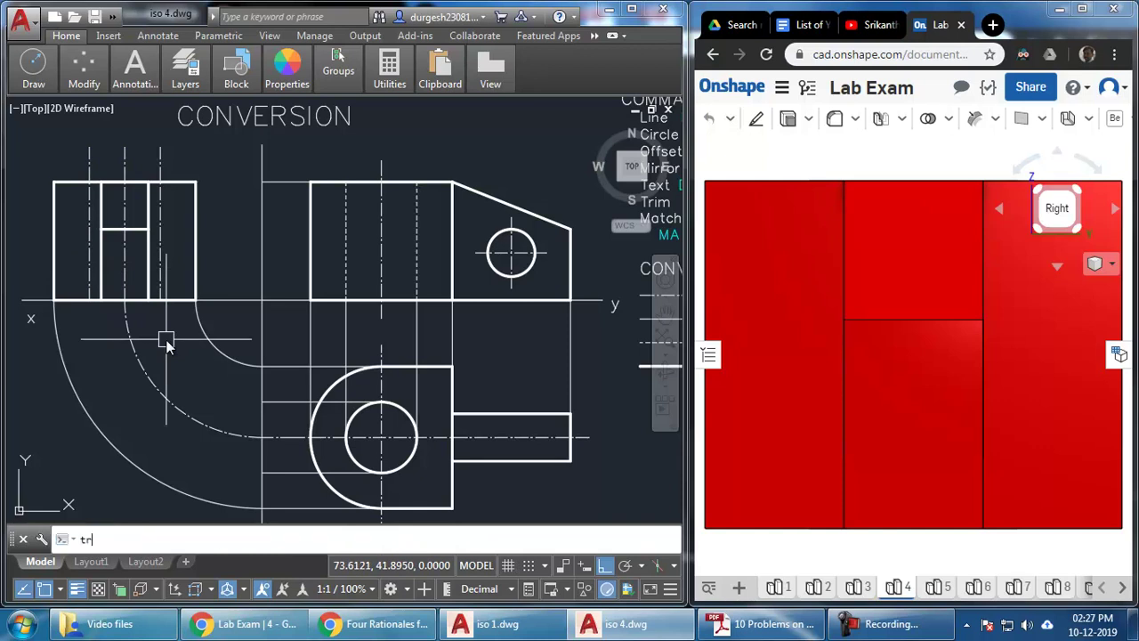
type("tr")
key("Return")
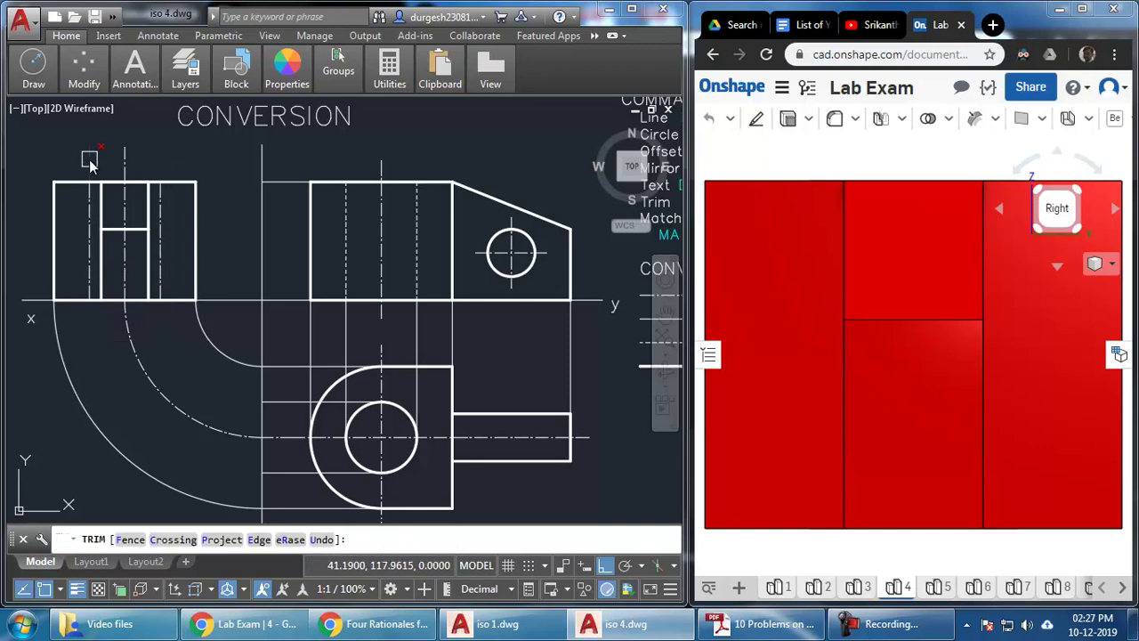
key("Escape")
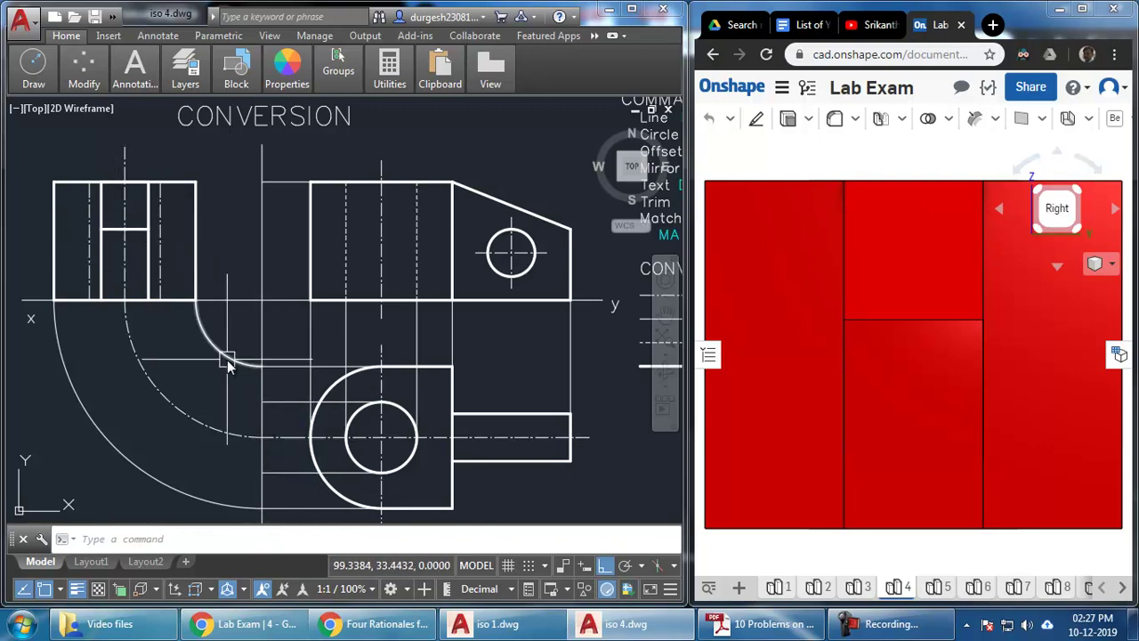
Offset the dashed arc by 15 to make two inner concentric arcs and one outer arc
type("o")
key("Return")
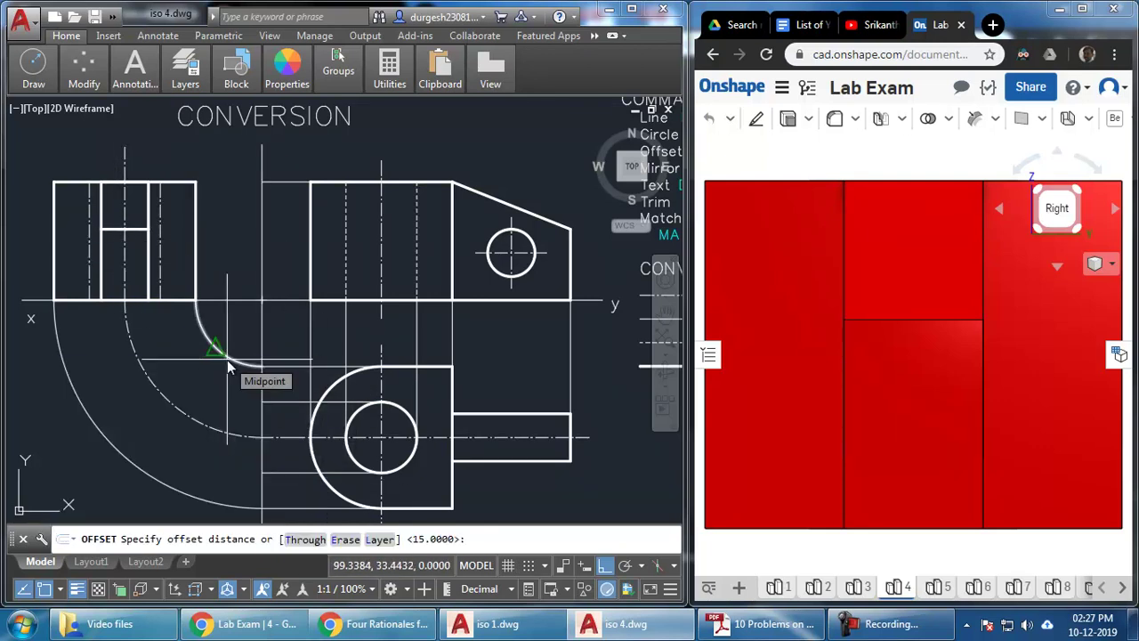
key("Return")
left_click(215, 436)
left_click(262, 401)
left_click(229, 436)
left_click(259, 476)
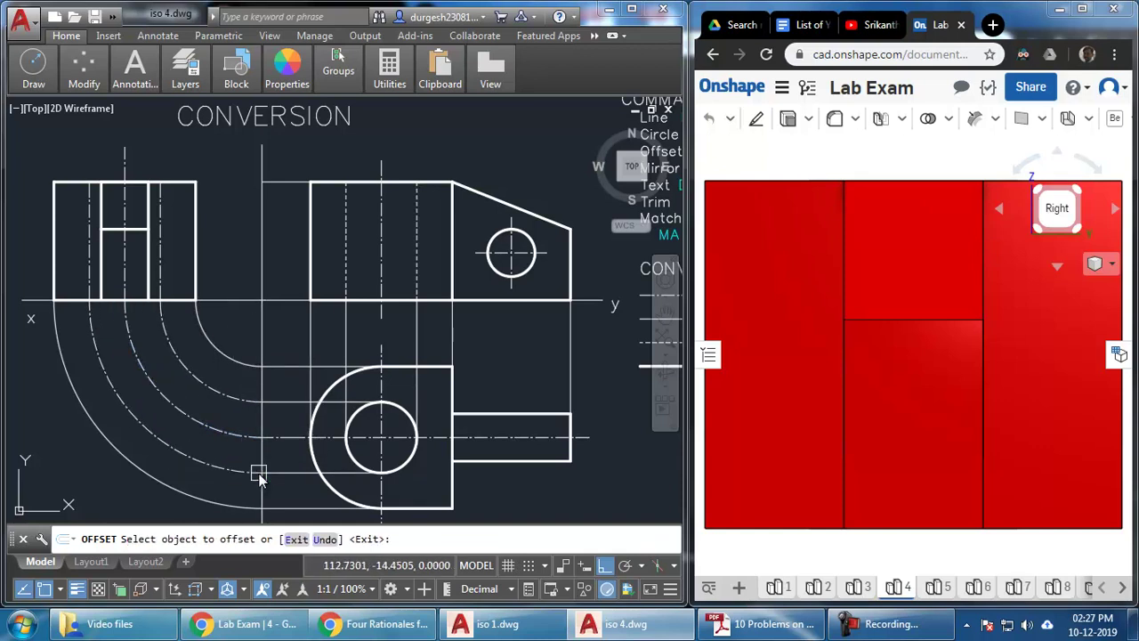
key("Escape")
Stretch the vertical line and arc into place and zoom in on their junction
left_click(165, 318)
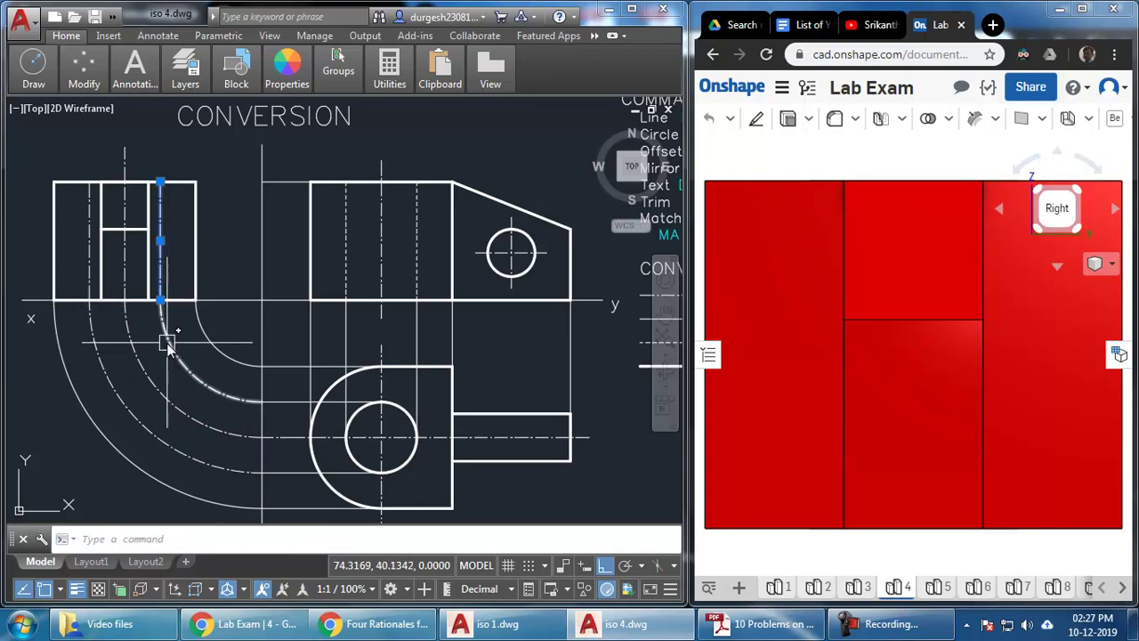
key("s")
key("Return")
left_click(163, 310)
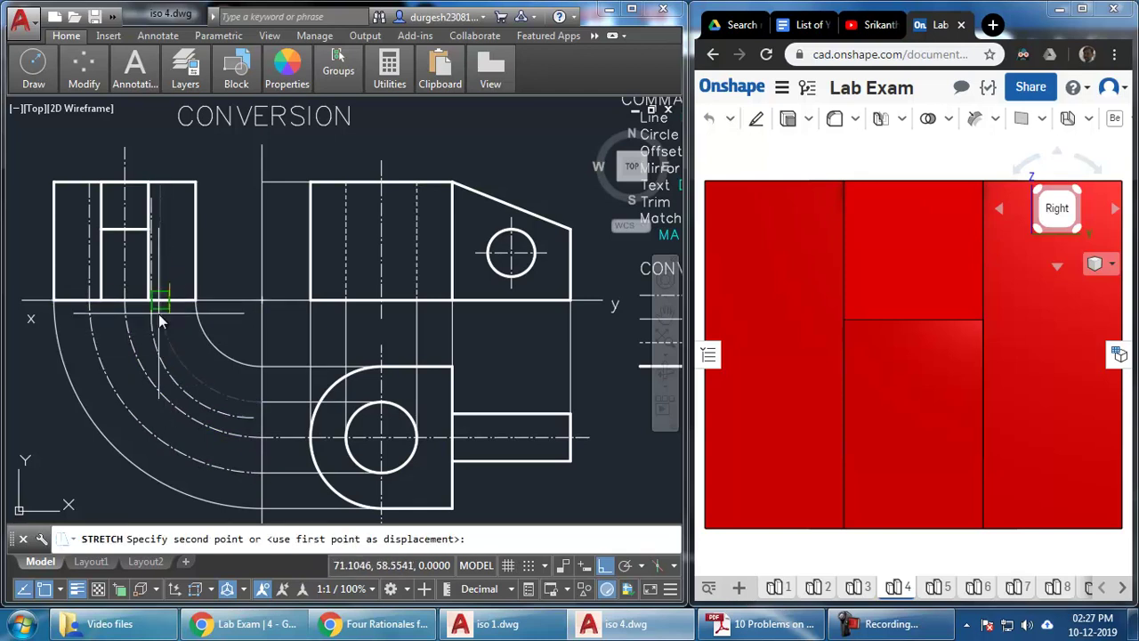
left_click(159, 313)
key("z")
key("Return")
left_click(152, 283)
left_click(164, 294)
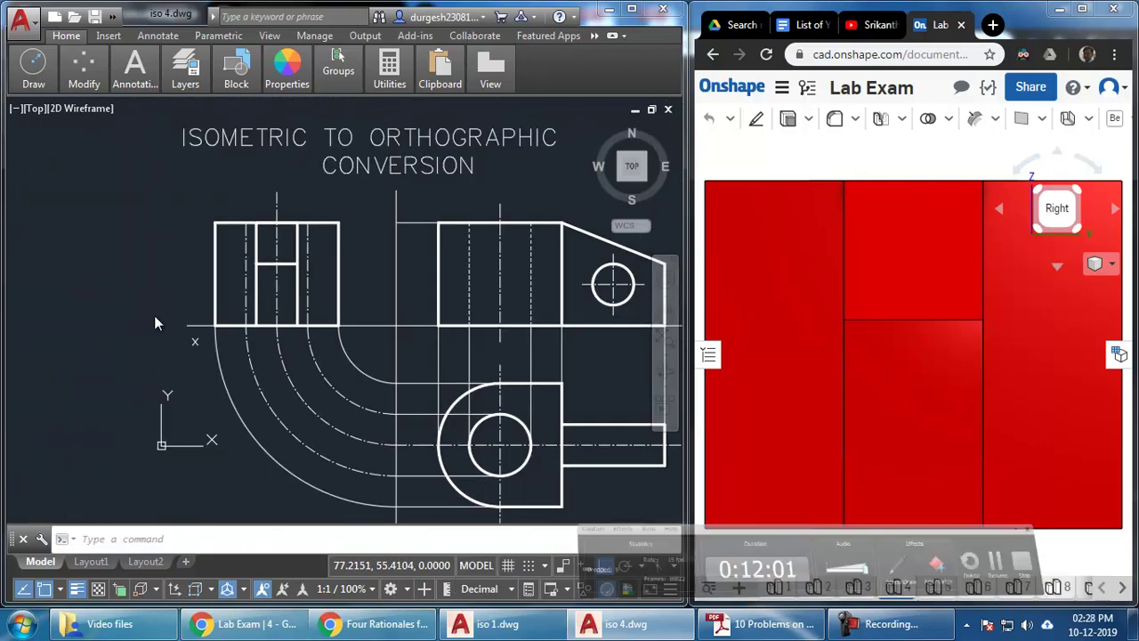
Use MATCHPROP to give the inner arcs the dashed hidden-line style, then recentre the drawing
type("m")
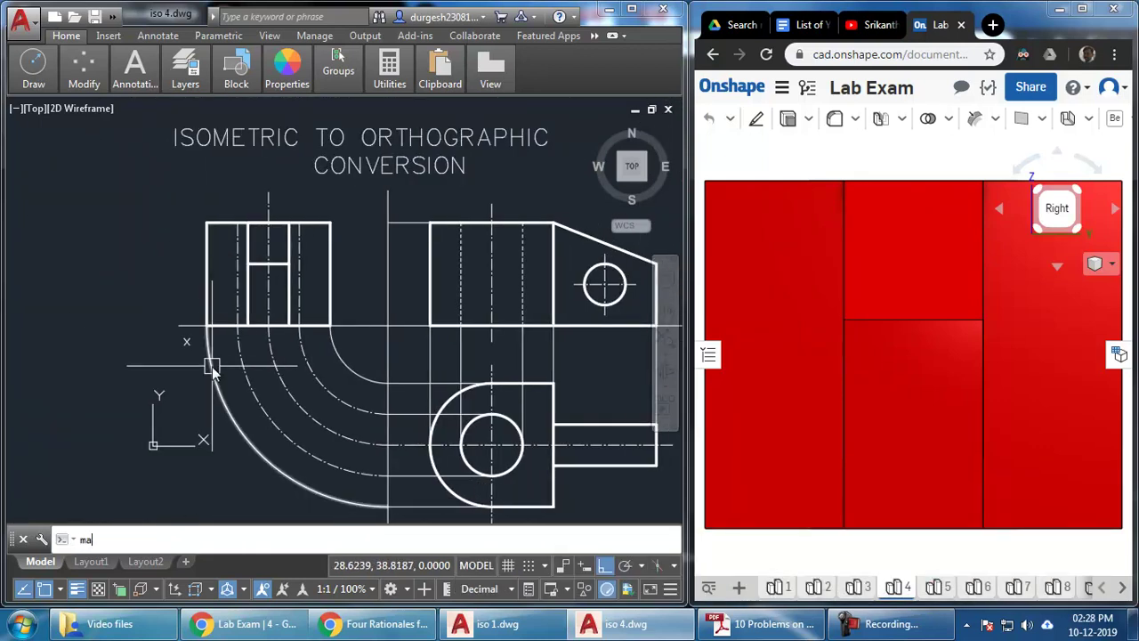
type("a")
key("Return")
left_click(327, 390)
key("Return")
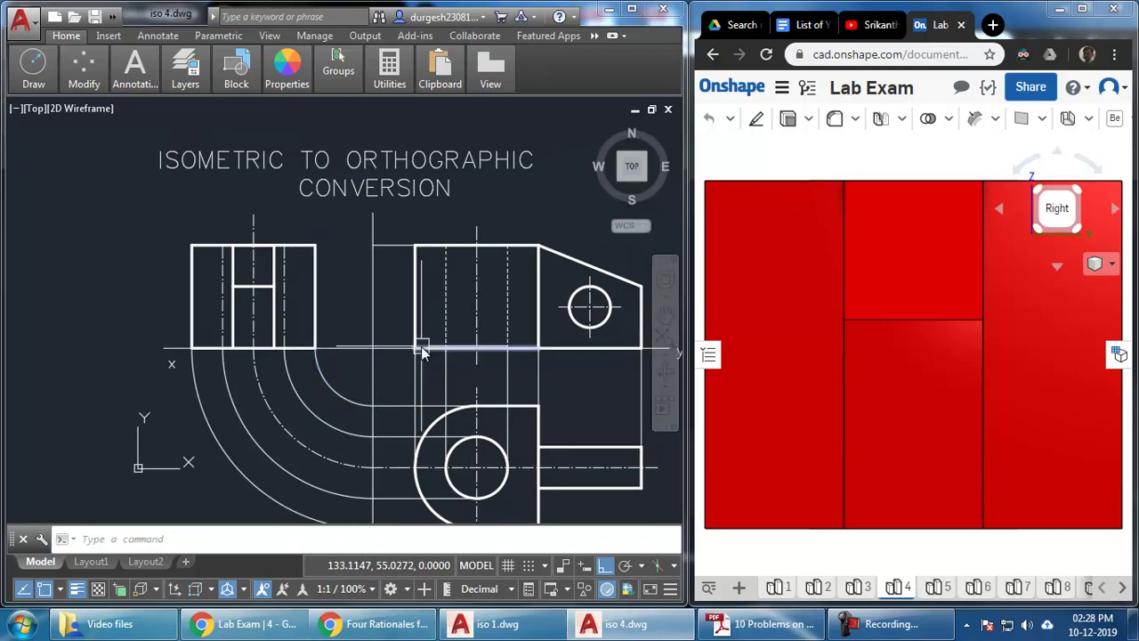
key("Return")
left_click(508, 316)
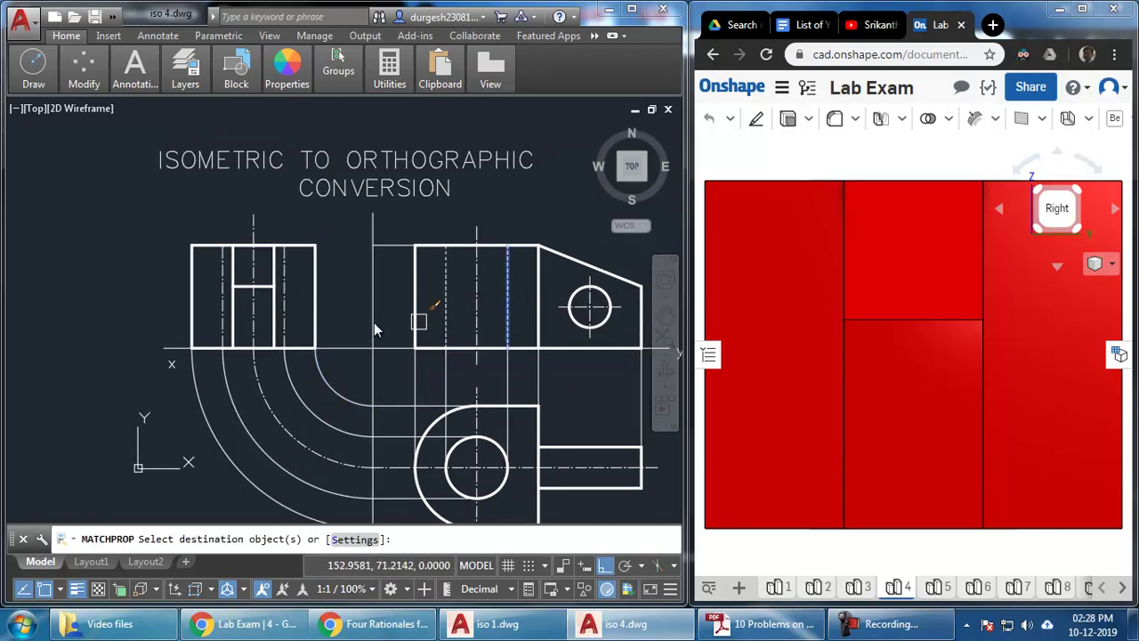
left_click(223, 311)
key("Return")
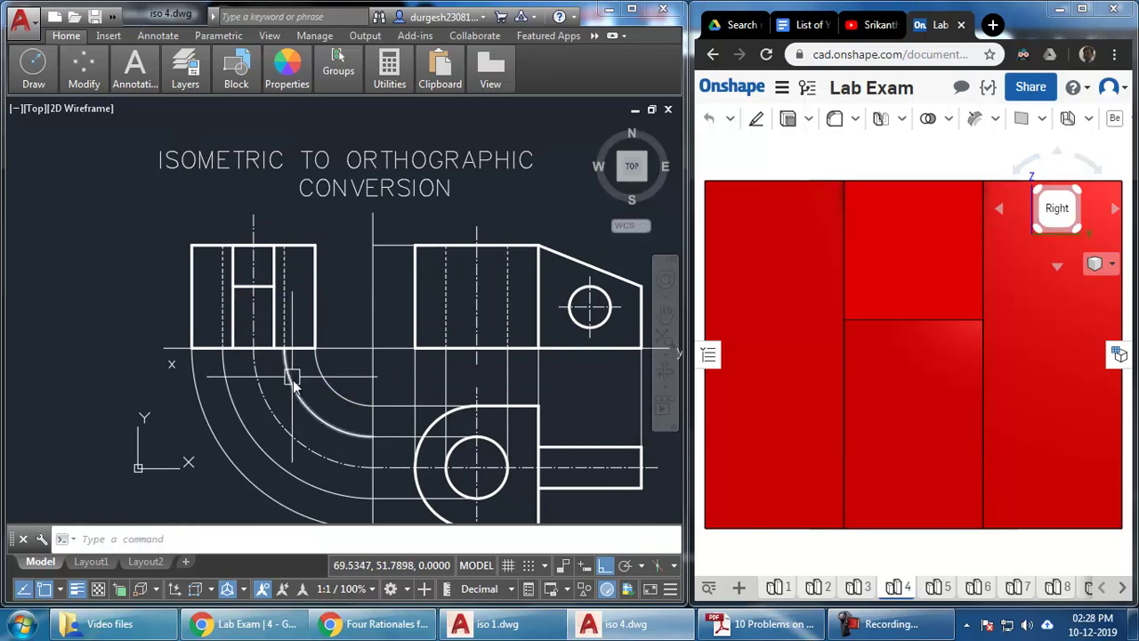
middle_click_drag(466, 473, 435, 423)
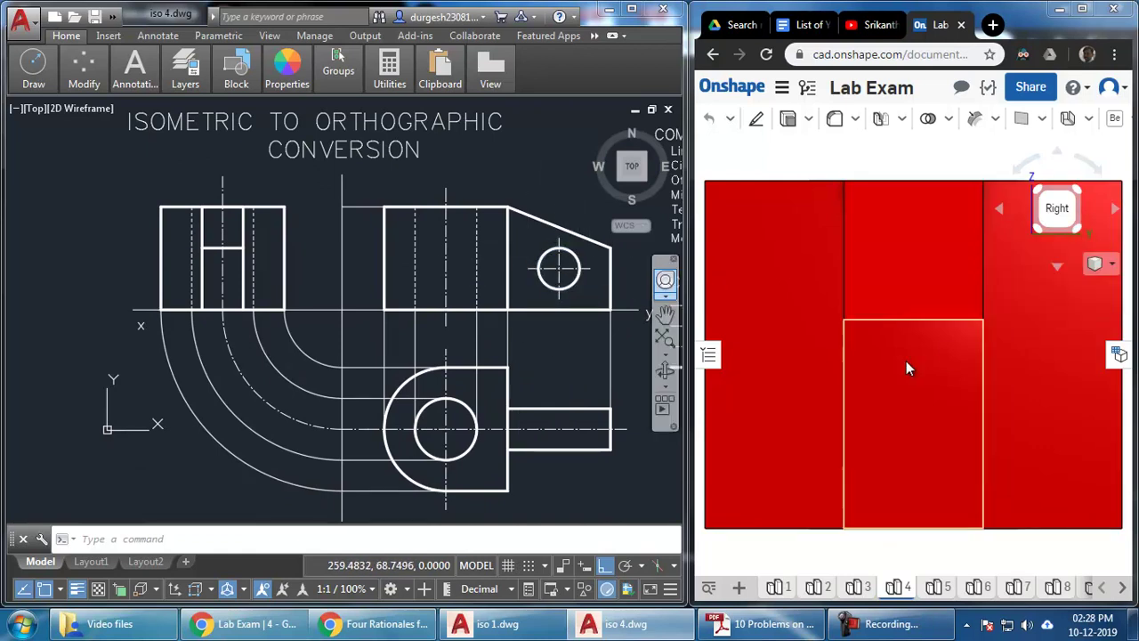
In Onshape, orbit the bracket and measure the hole's 20 mm diameter
right_click_drag(896, 361, 913, 365)
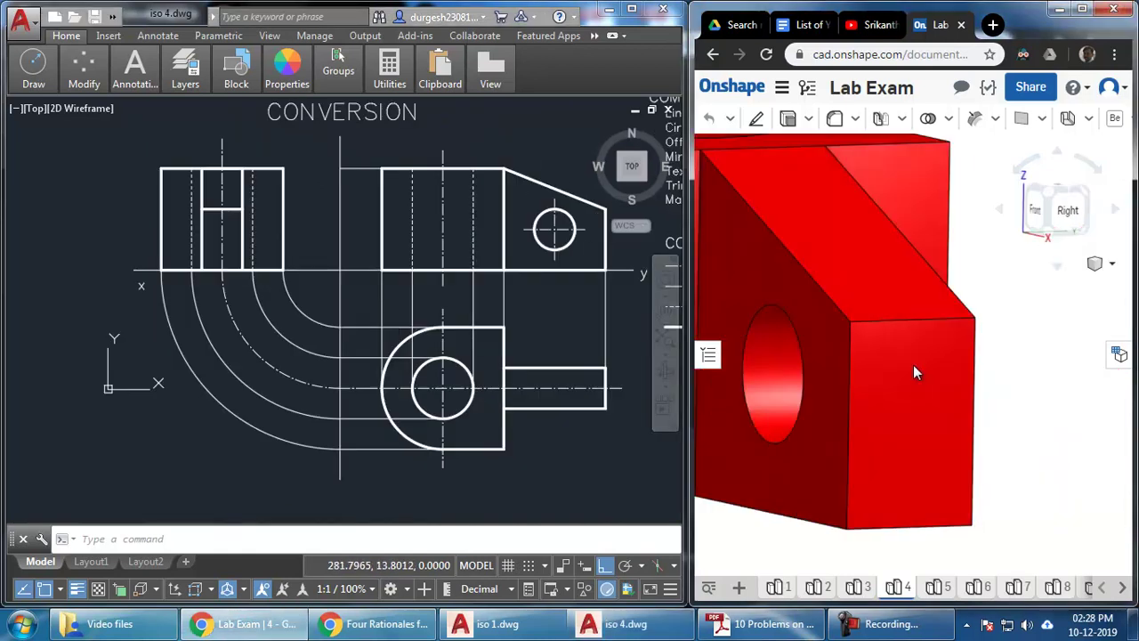
left_click(770, 384)
left_click(1072, 227)
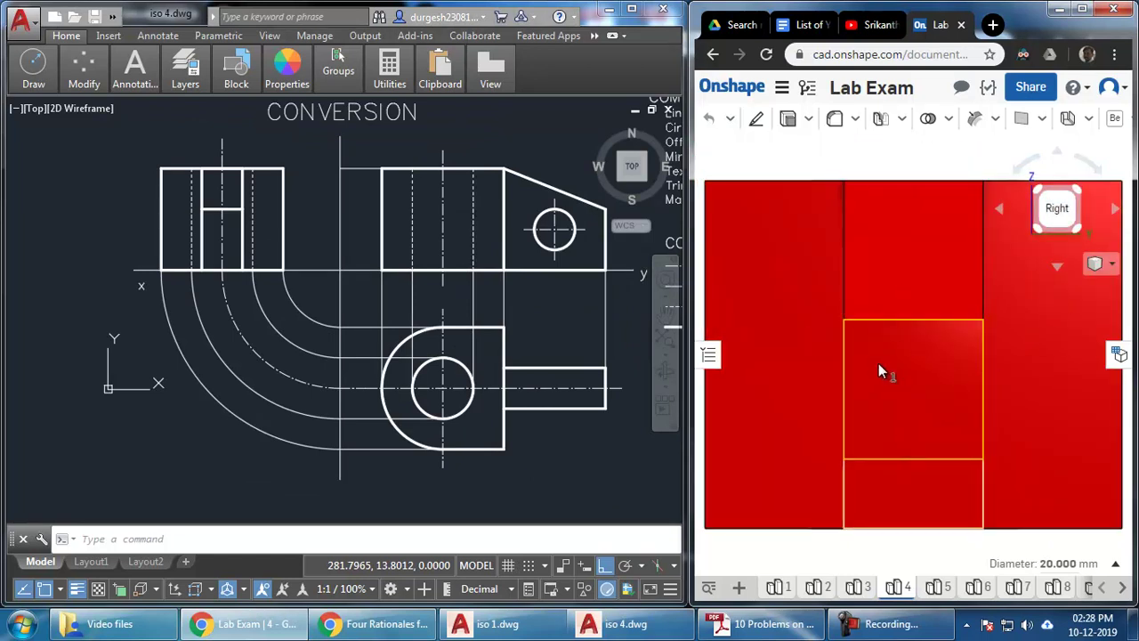
In the Right view, measure the middle horizontal edge across the lug at 20 mm
middle_click_drag(902, 387, 865, 377)
key("Left")
key("Left")
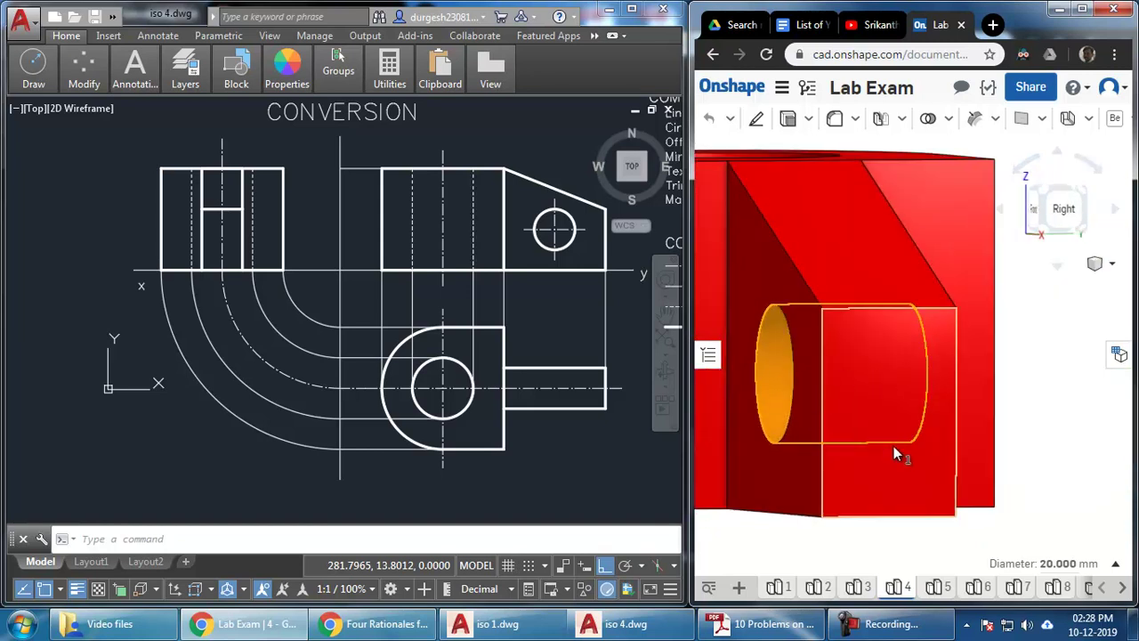
left_click(1065, 214)
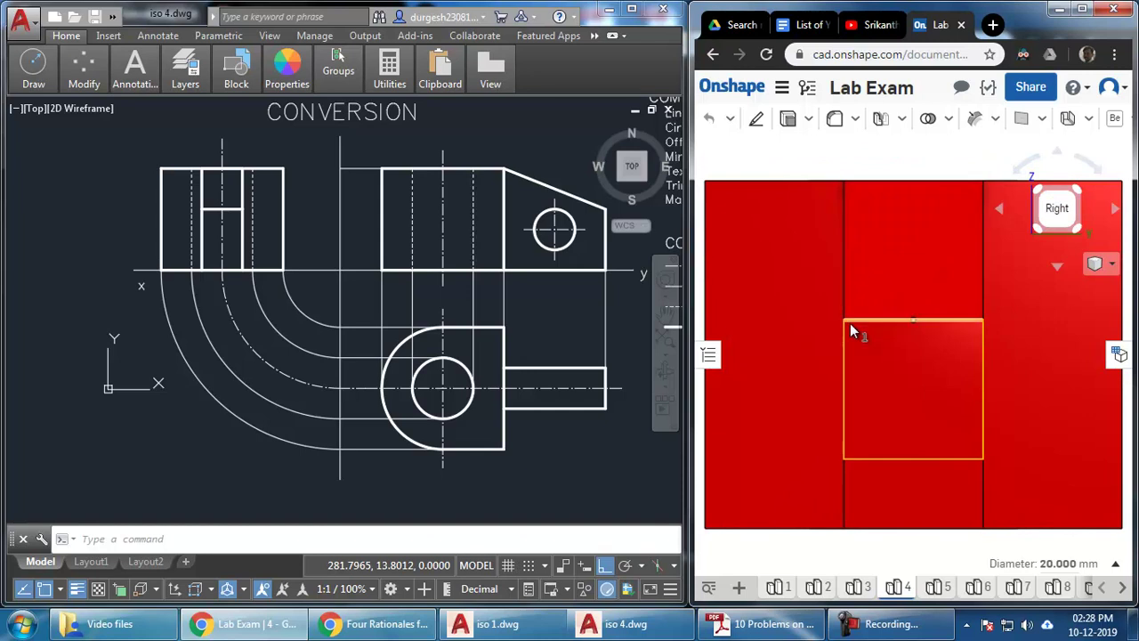
left_click(975, 316)
key("Left")
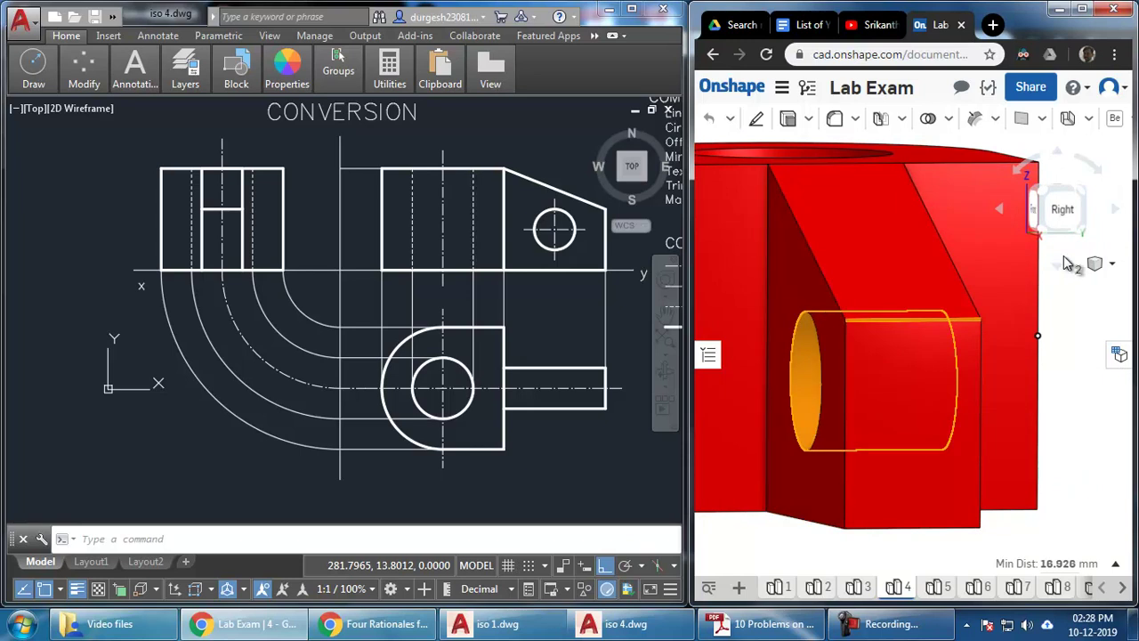
left_click(1057, 210)
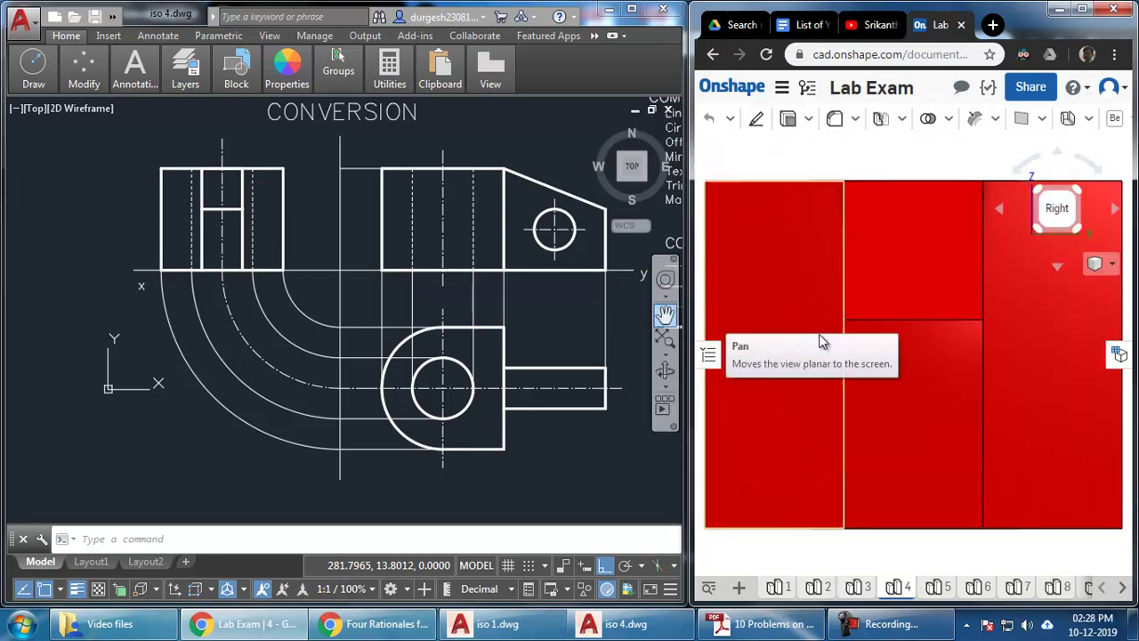
left_click(880, 321)
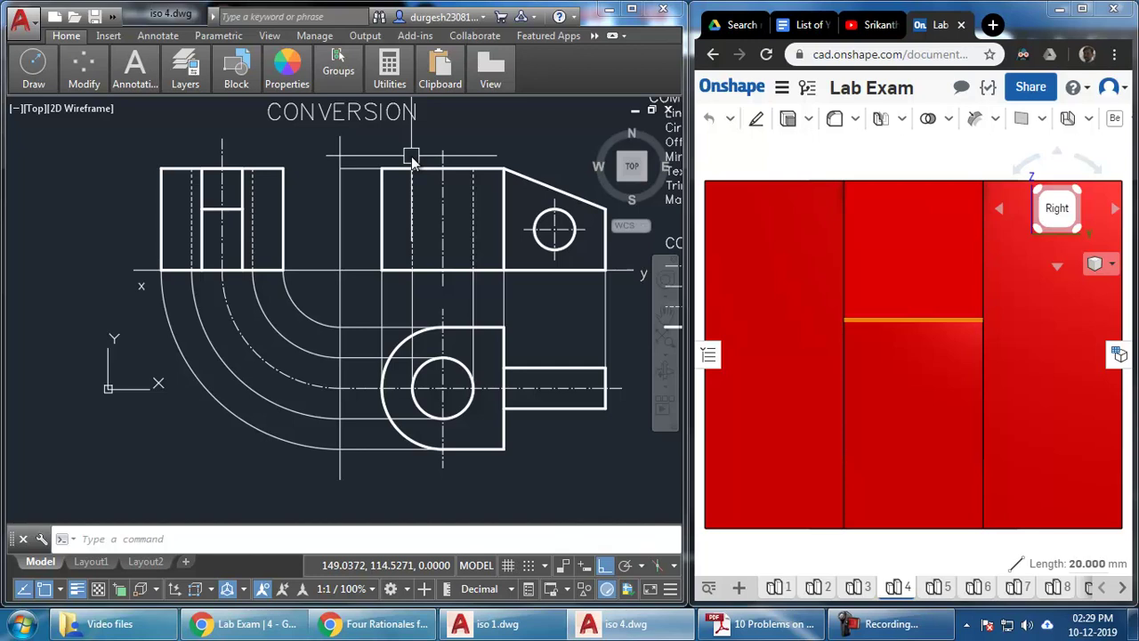
Draw two horizontal projection lines from the hole's top and bottom edges into the side view
type("l")
key("Return")
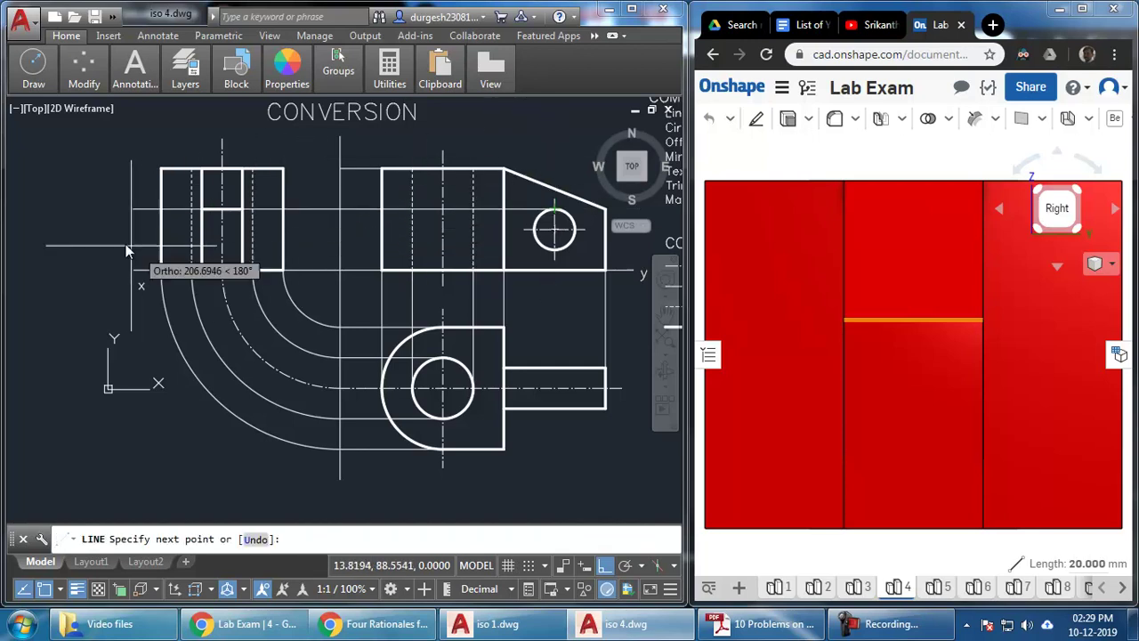
key("Escape")
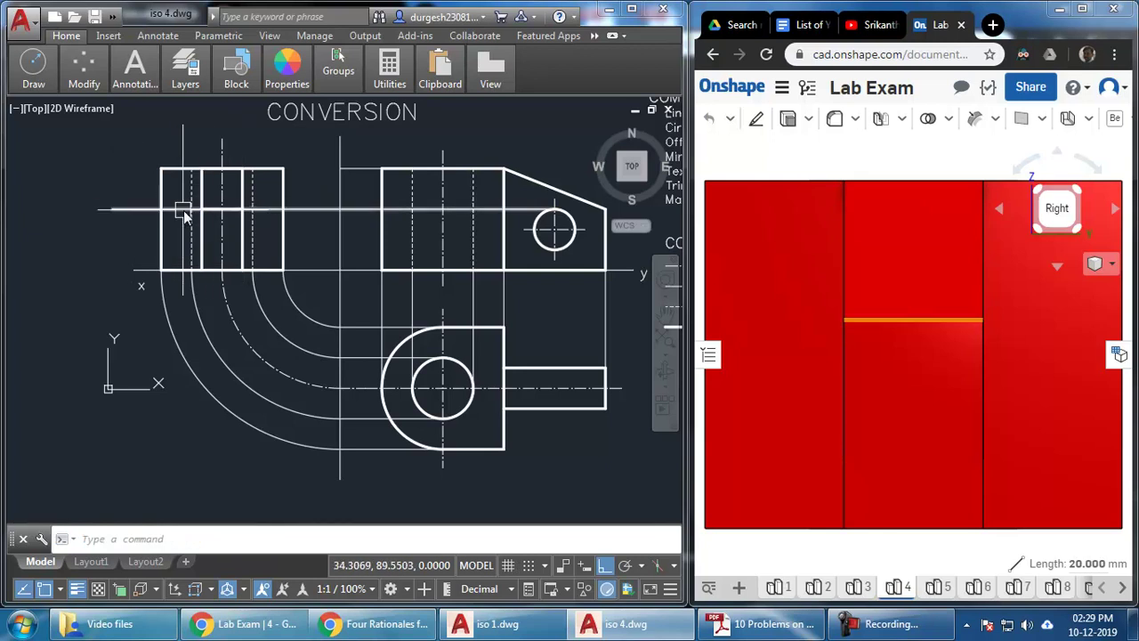
key("Return")
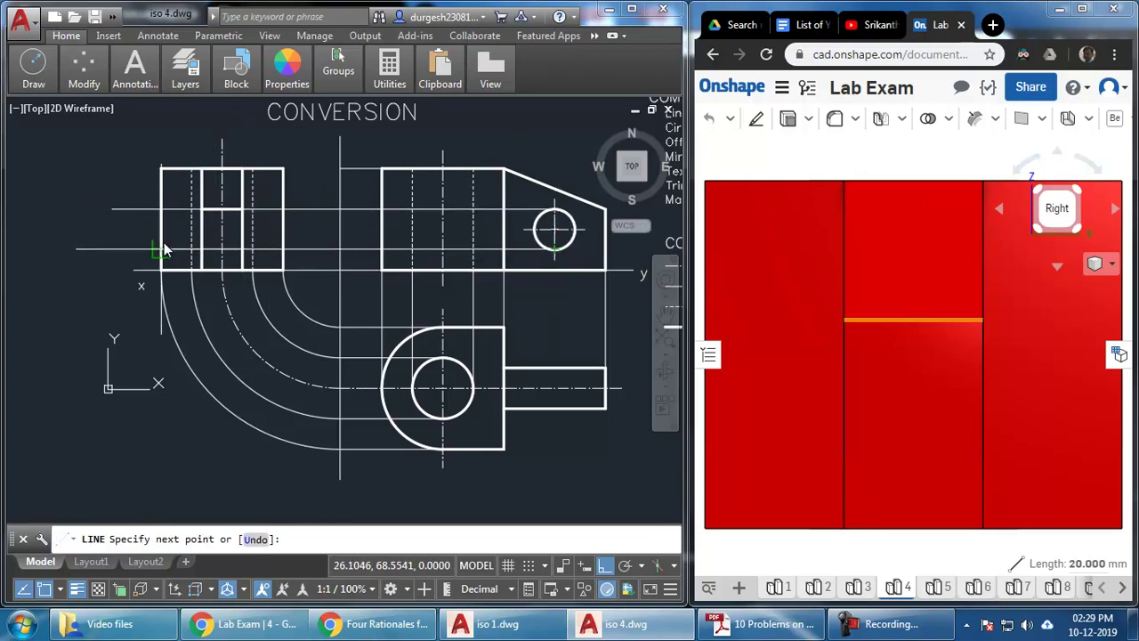
key("Escape")
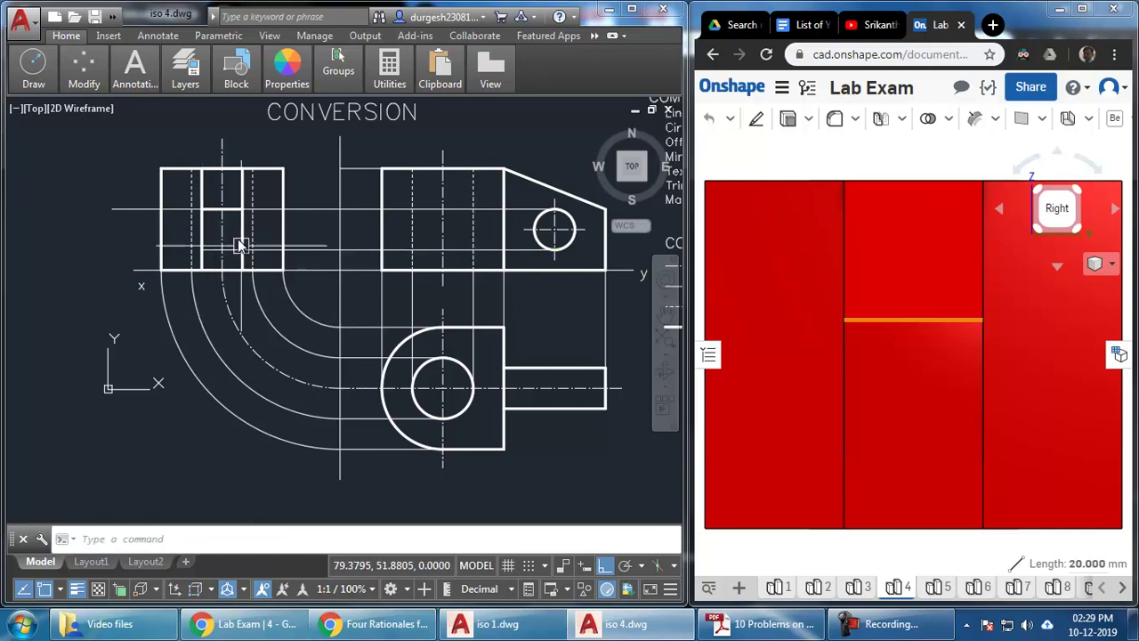
type("tr")
key("Return")
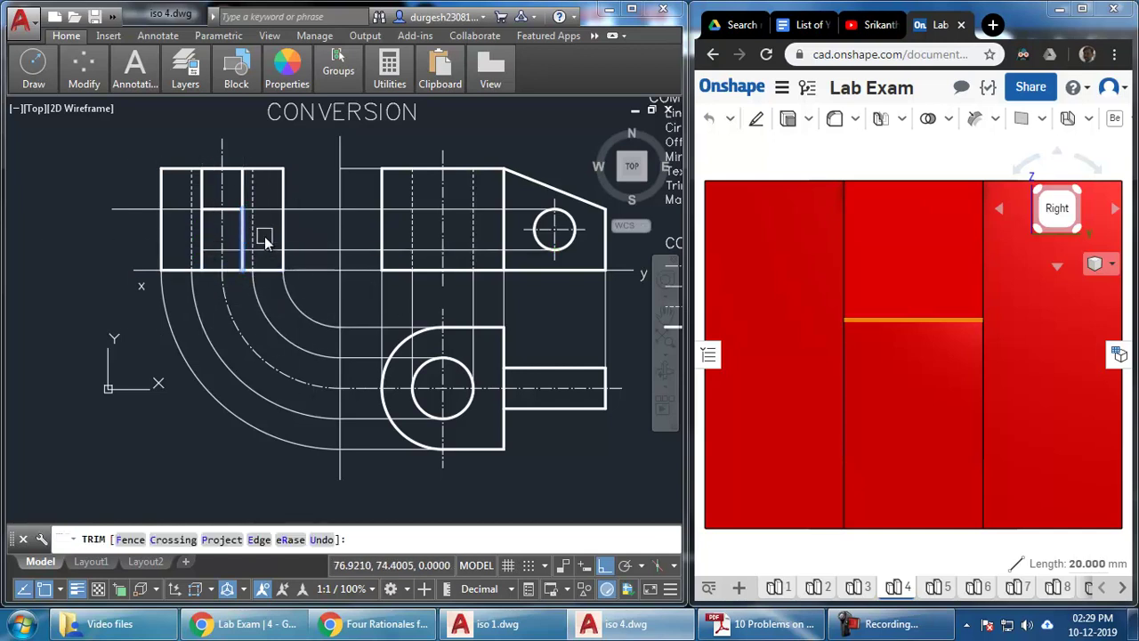
key("Escape")
Match the hole's projected edges to the dashed hidden-line style
type("ma")
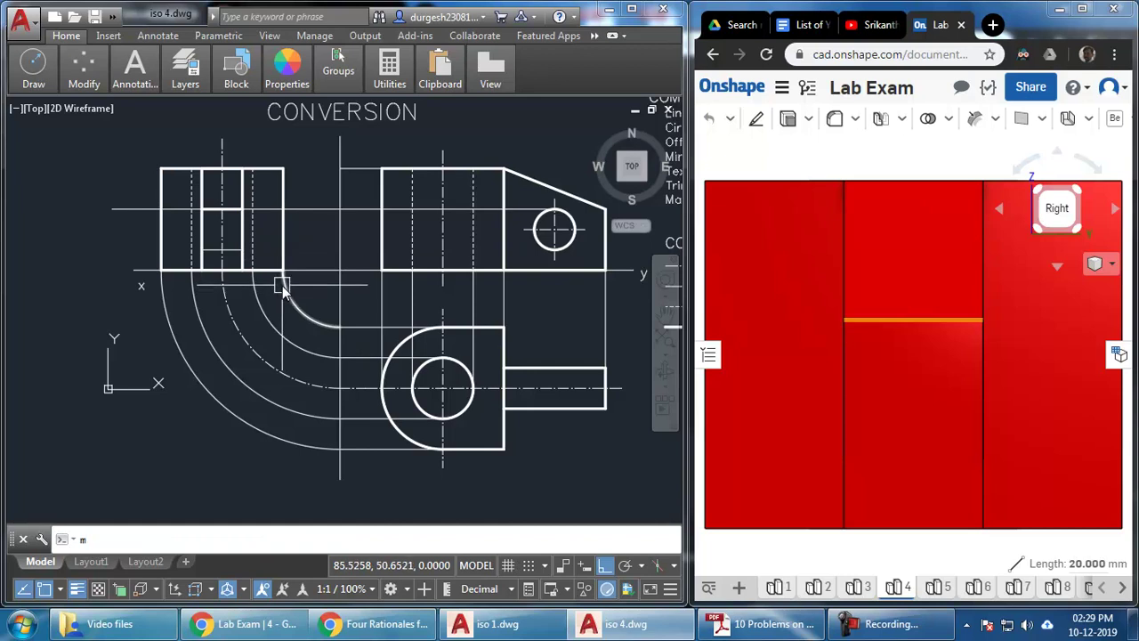
key("Return")
left_click(254, 241)
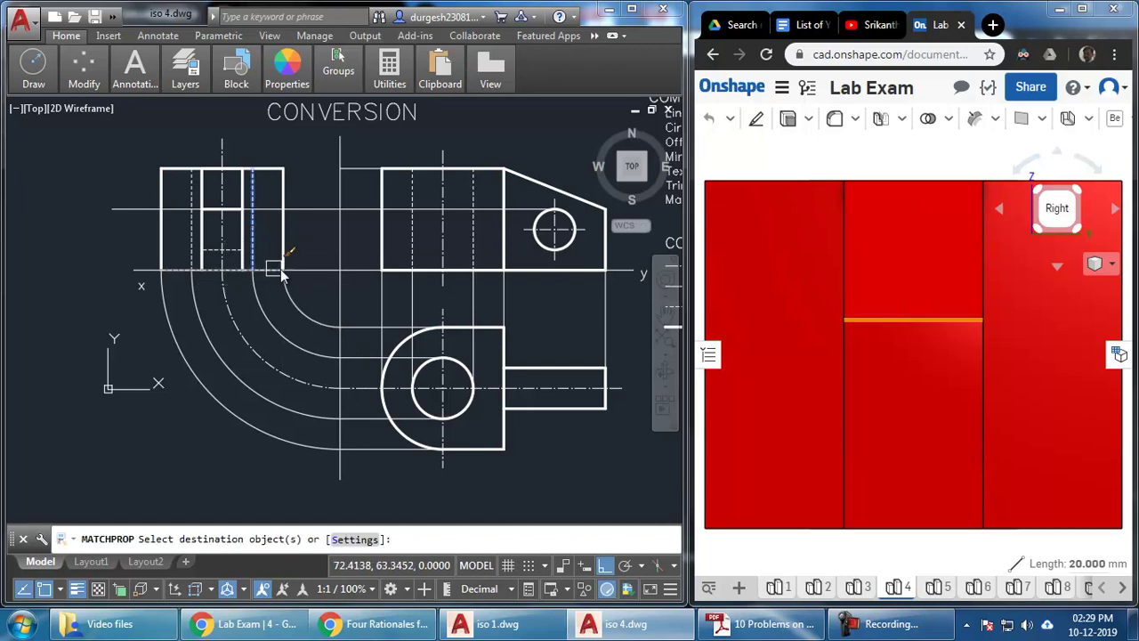
key("Return")
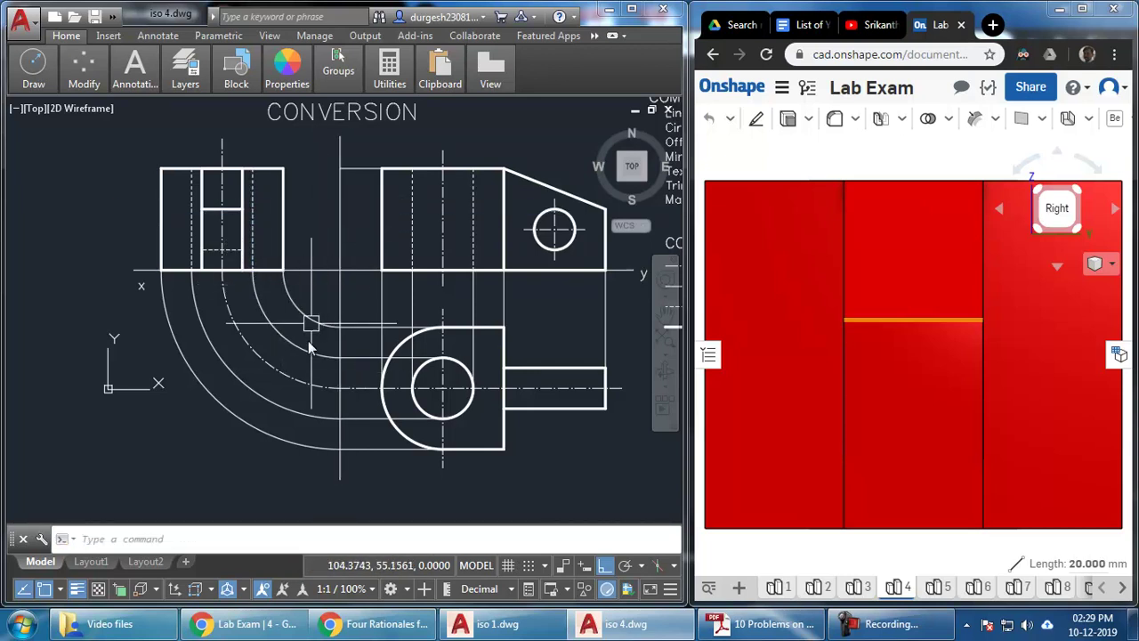
middle_click_drag(323, 415, 314, 417)
Delete the quarter-circle transfer arcs and the projection and construction lines
left_click(316, 303)
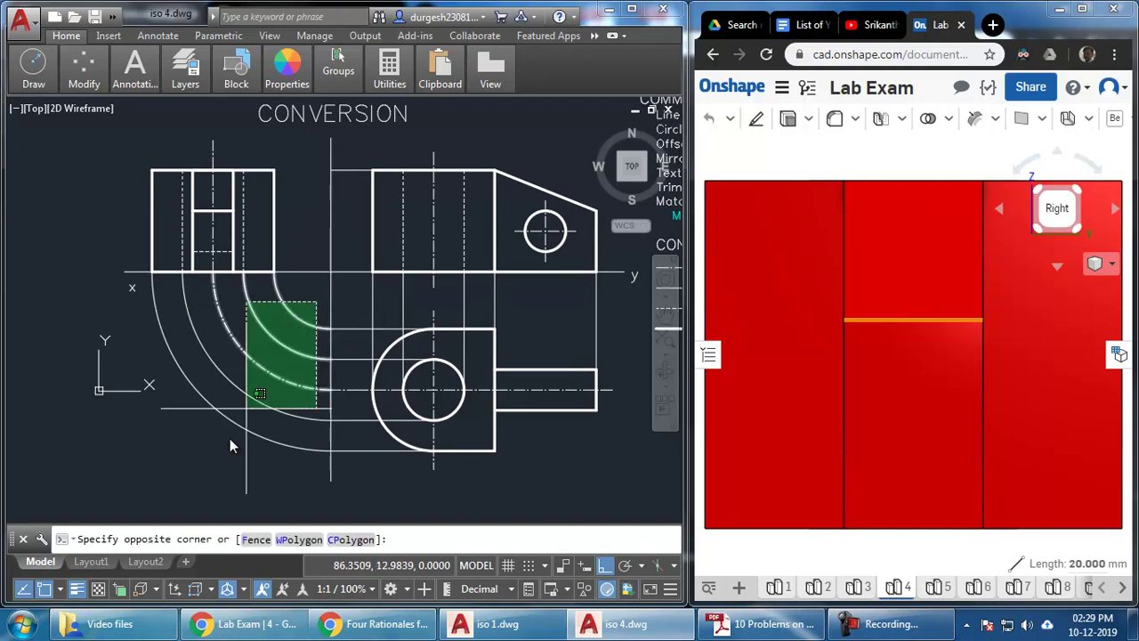
left_click(219, 470)
key("Delete")
left_click(343, 307)
left_click(261, 456)
key("Delete")
left_click(534, 296)
left_click(458, 305)
key("Delete")
left_click(414, 296)
left_click(358, 307)
key("Delete")
Erase the last projection line, short extensions, the x label and XY line stub, then recentre
left_click(602, 321)
left_click(579, 325)
key("Delete")
left_click(337, 170)
key("Delete")
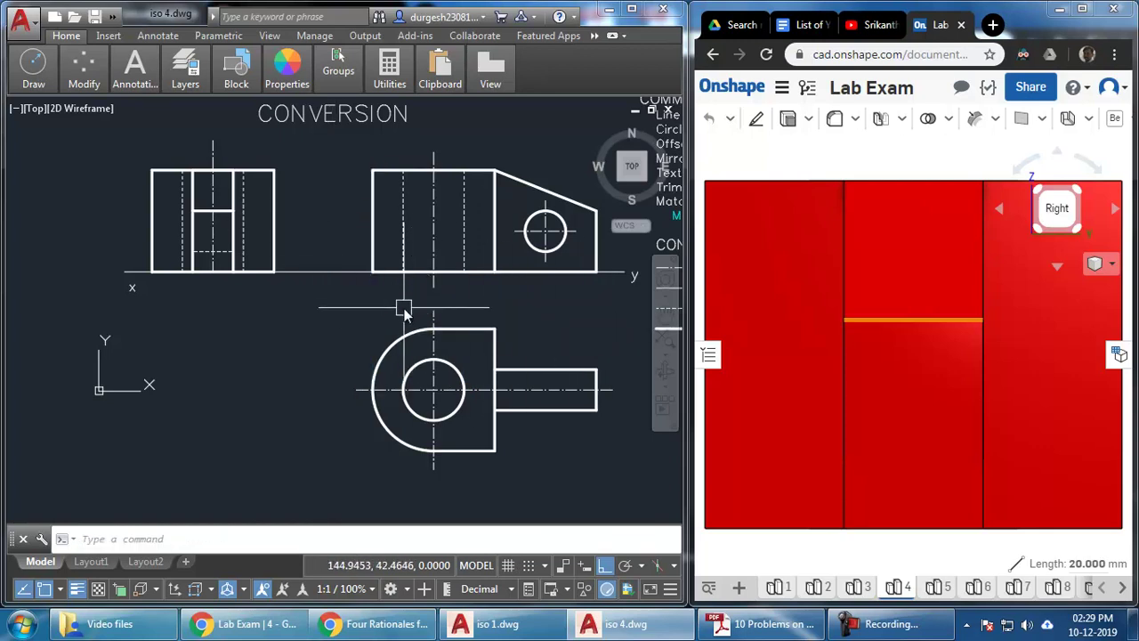
left_click(120, 256)
left_click(150, 301)
key("Delete")
middle_click_drag(368, 275, 348, 282)
left_click(608, 297)
key("Escape")
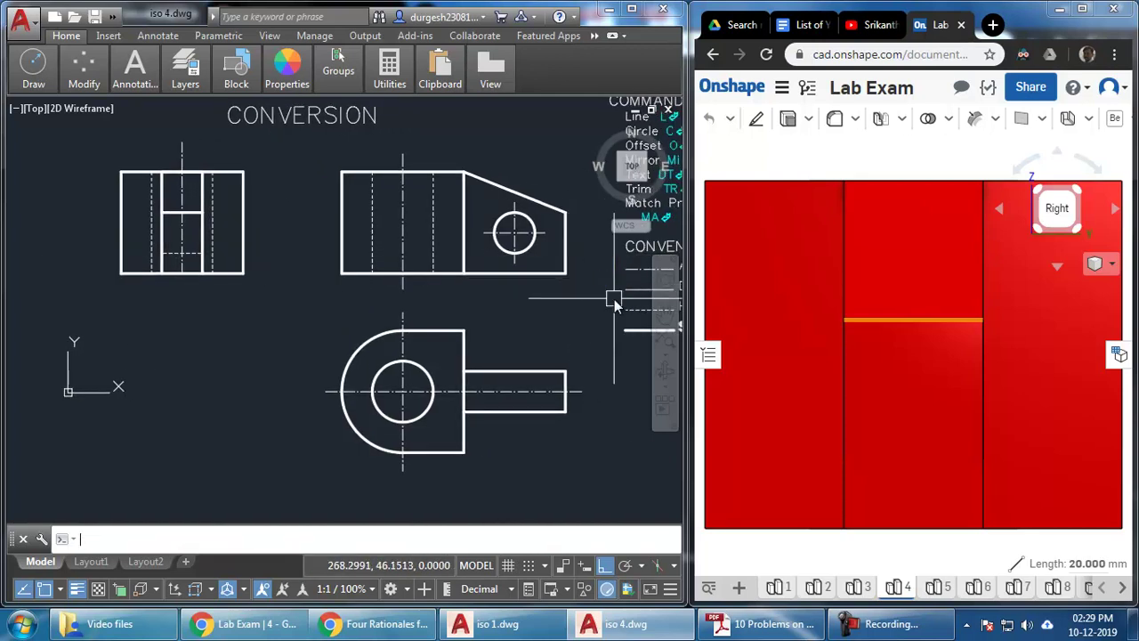
middle_click_drag(559, 359, 546, 363)
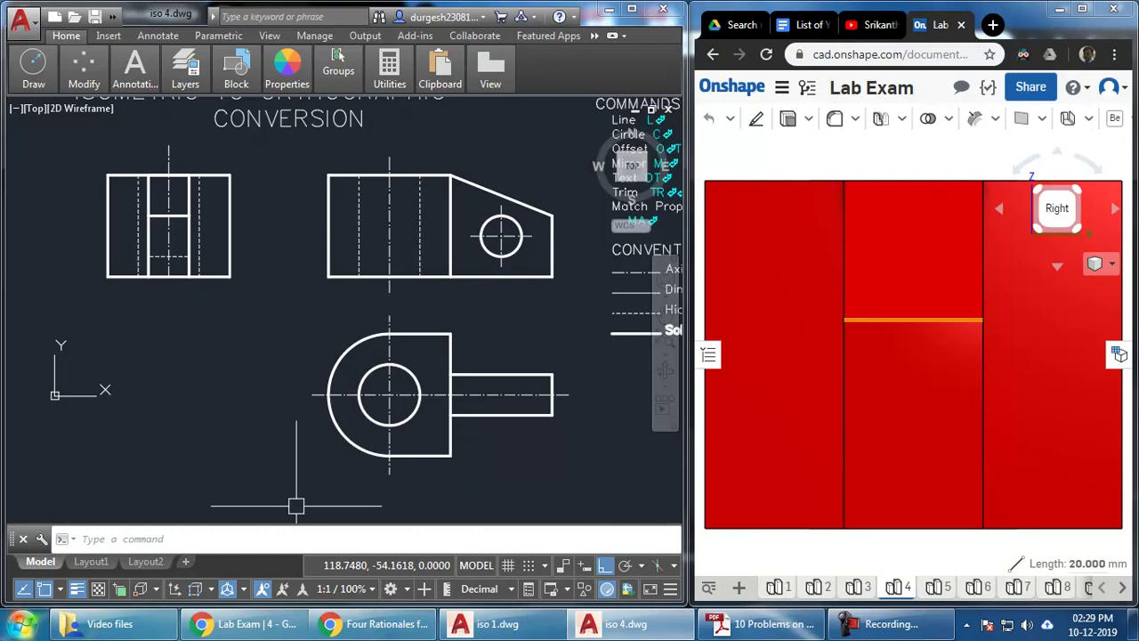
mouse_move(324, 627)
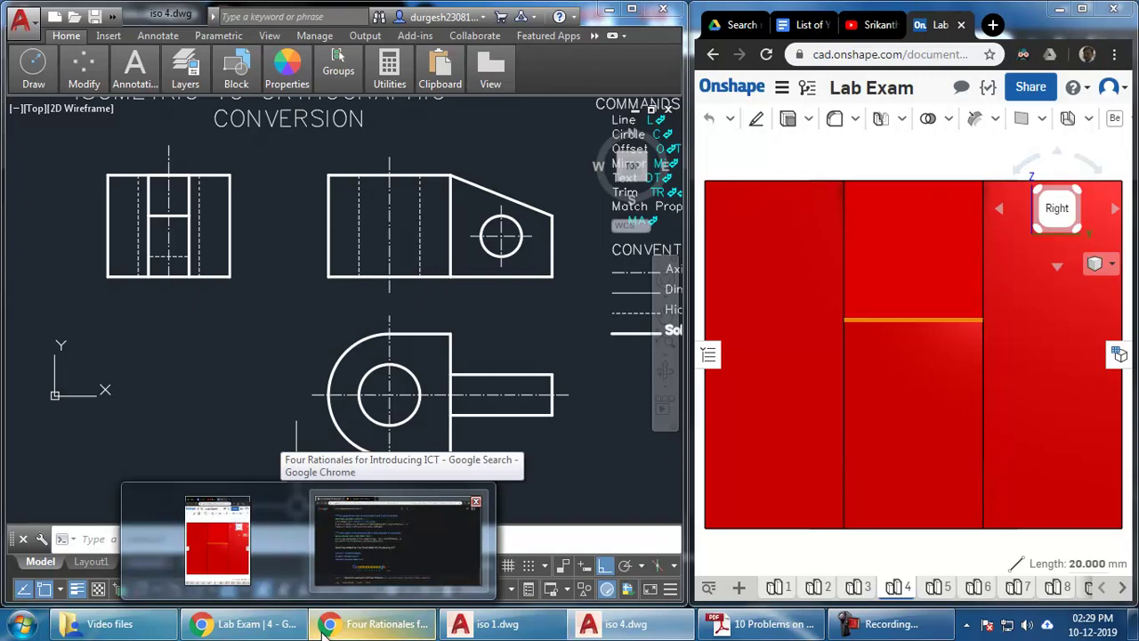